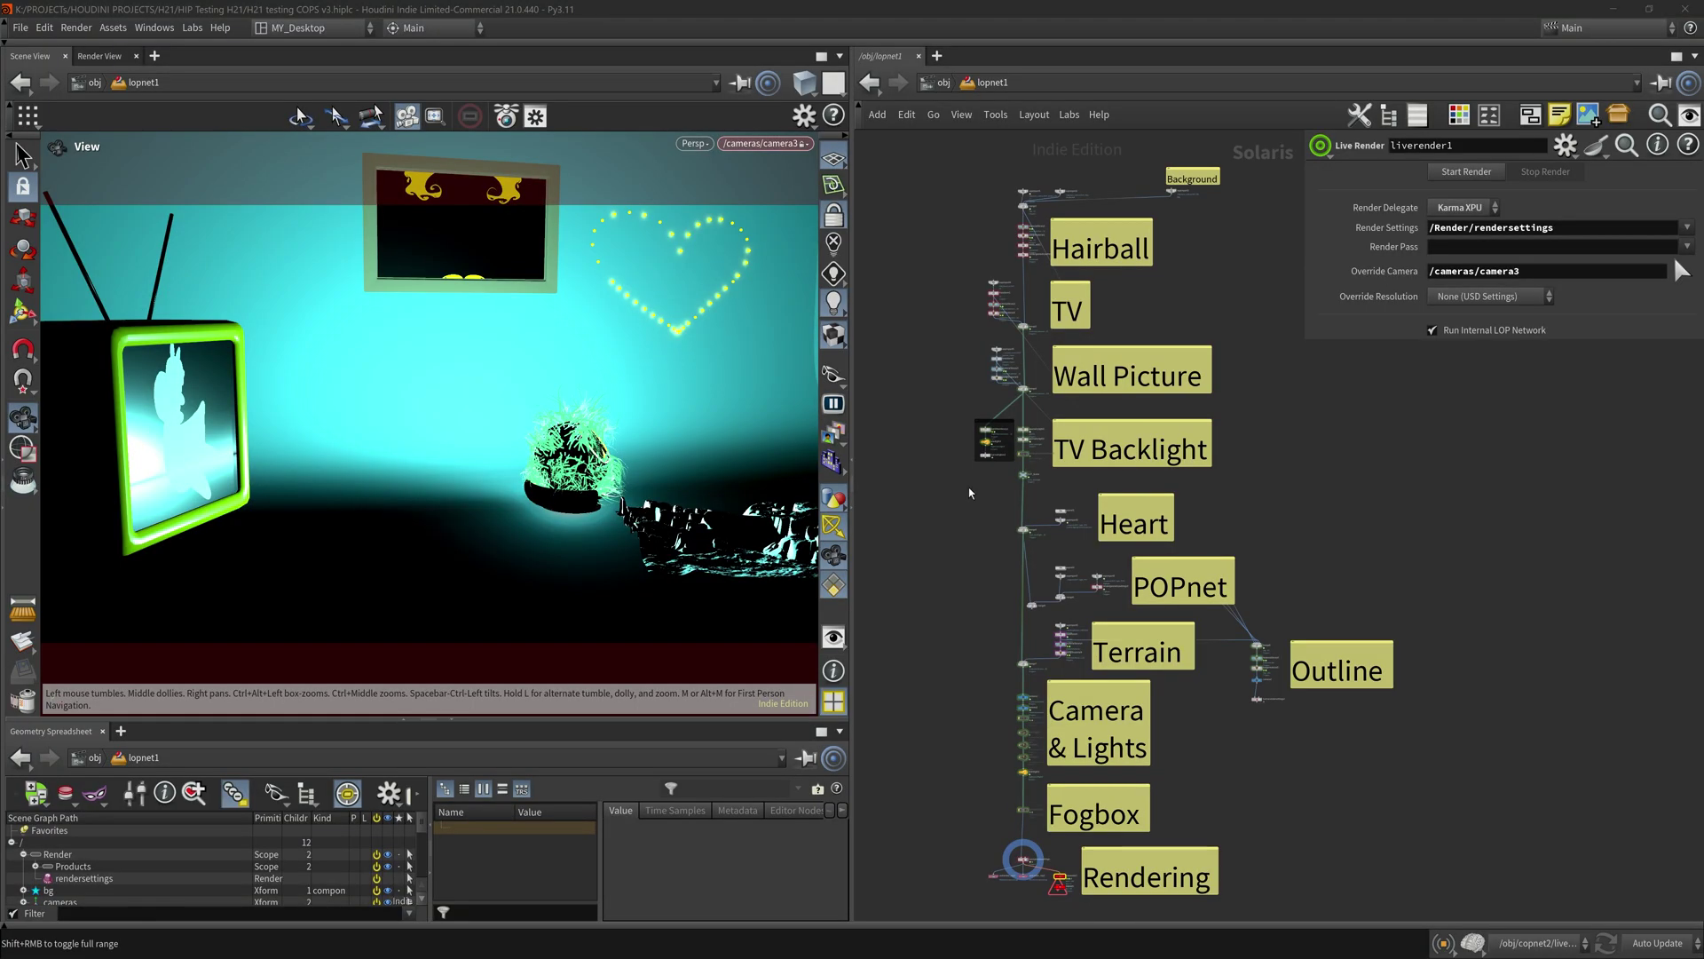
- Switch the viewport renderer to Karma XPU, looking through camera3
click(693, 143)
click(726, 239)
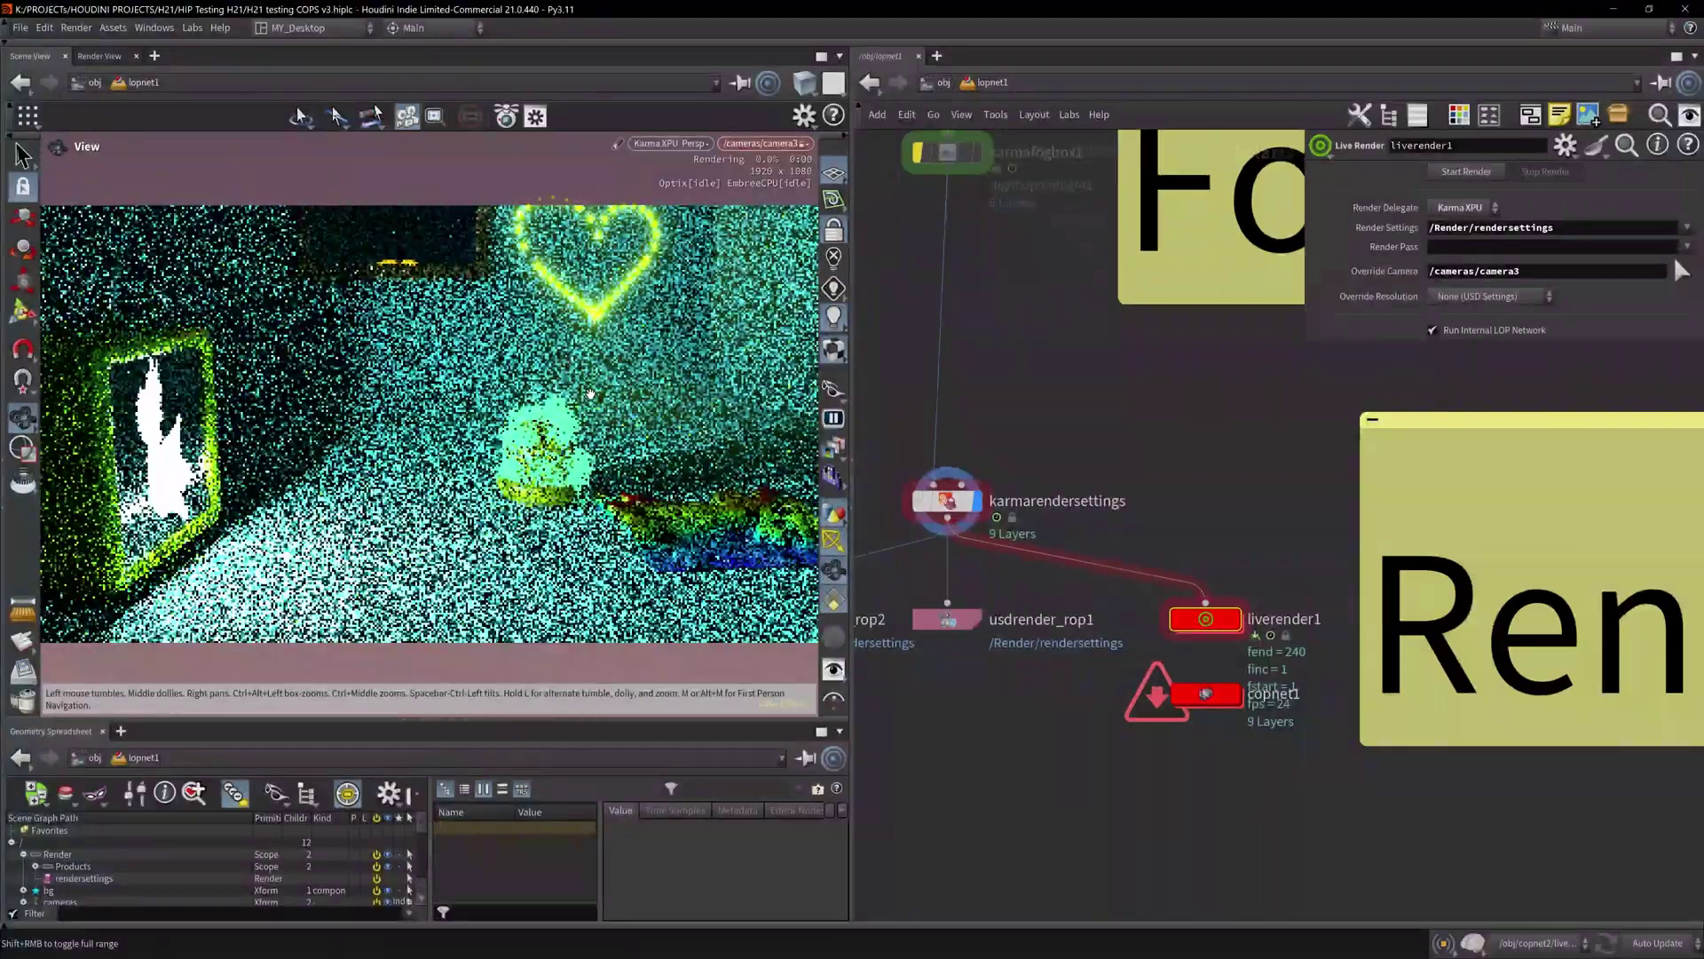
mouse_move(591, 394)
mouse_down()
mouse_move(593, 470)
mouse_move(586, 377)
mouse_up()
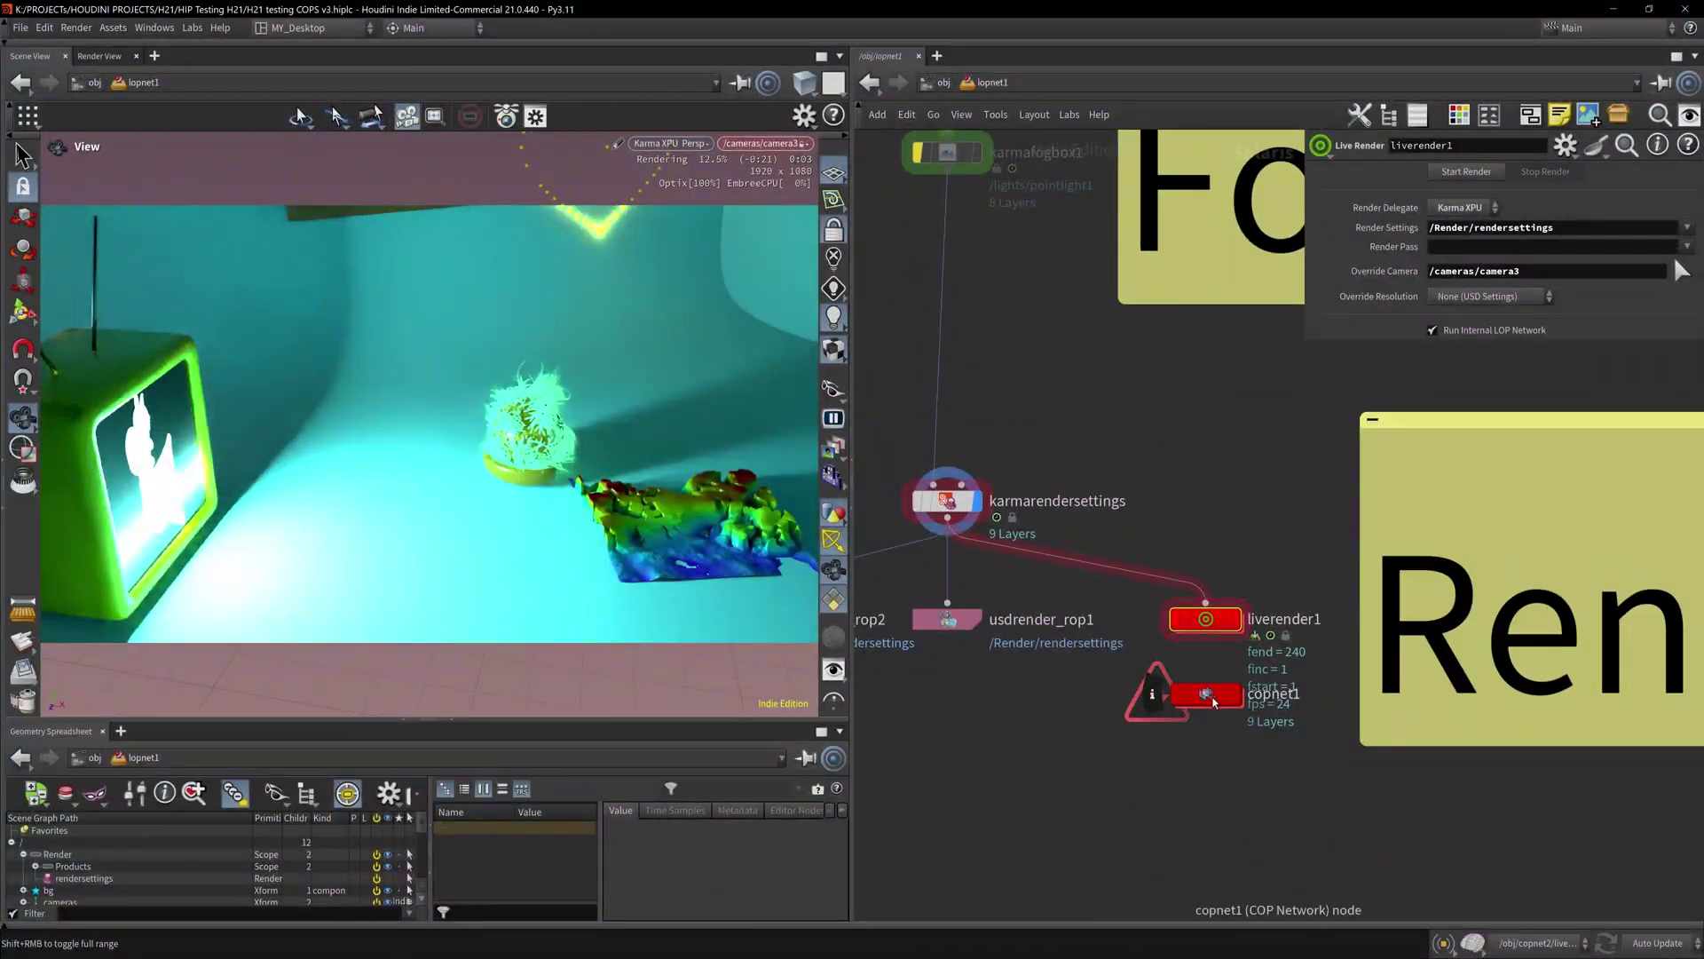
- Inside the copnet1 network, display the file1 node and load $HIP/render/toy.exr into it
click(1213, 694)
double_click(1213, 695)
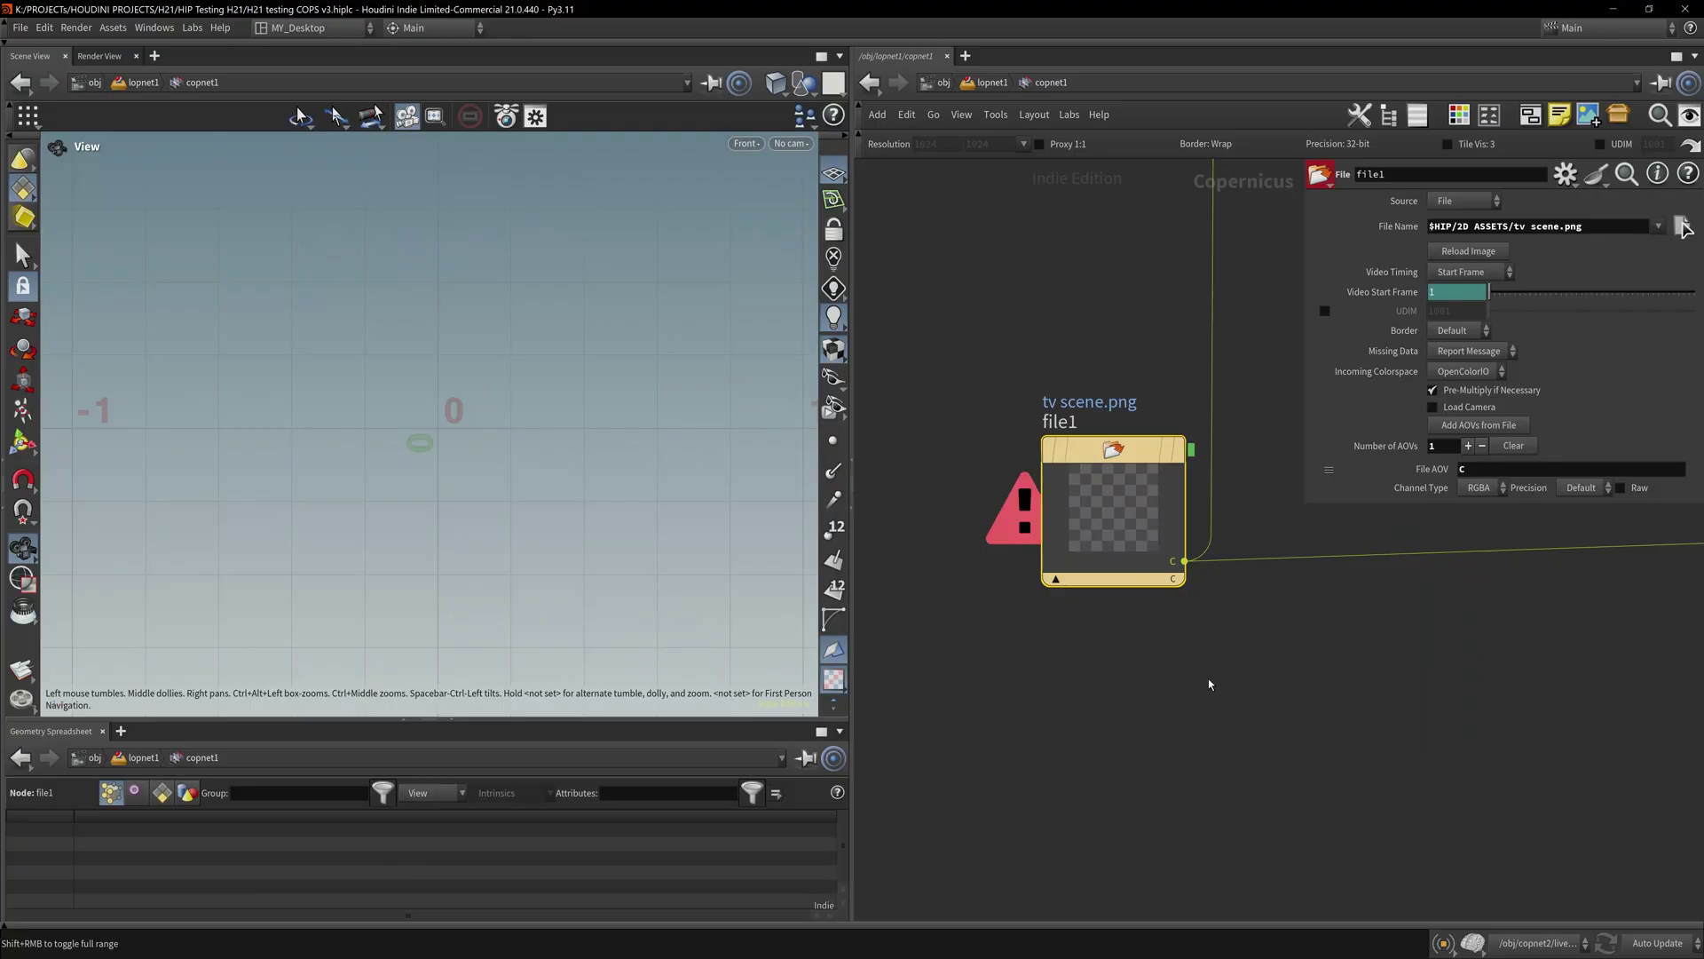
middle_drag(1287, 462, 1240, 544)
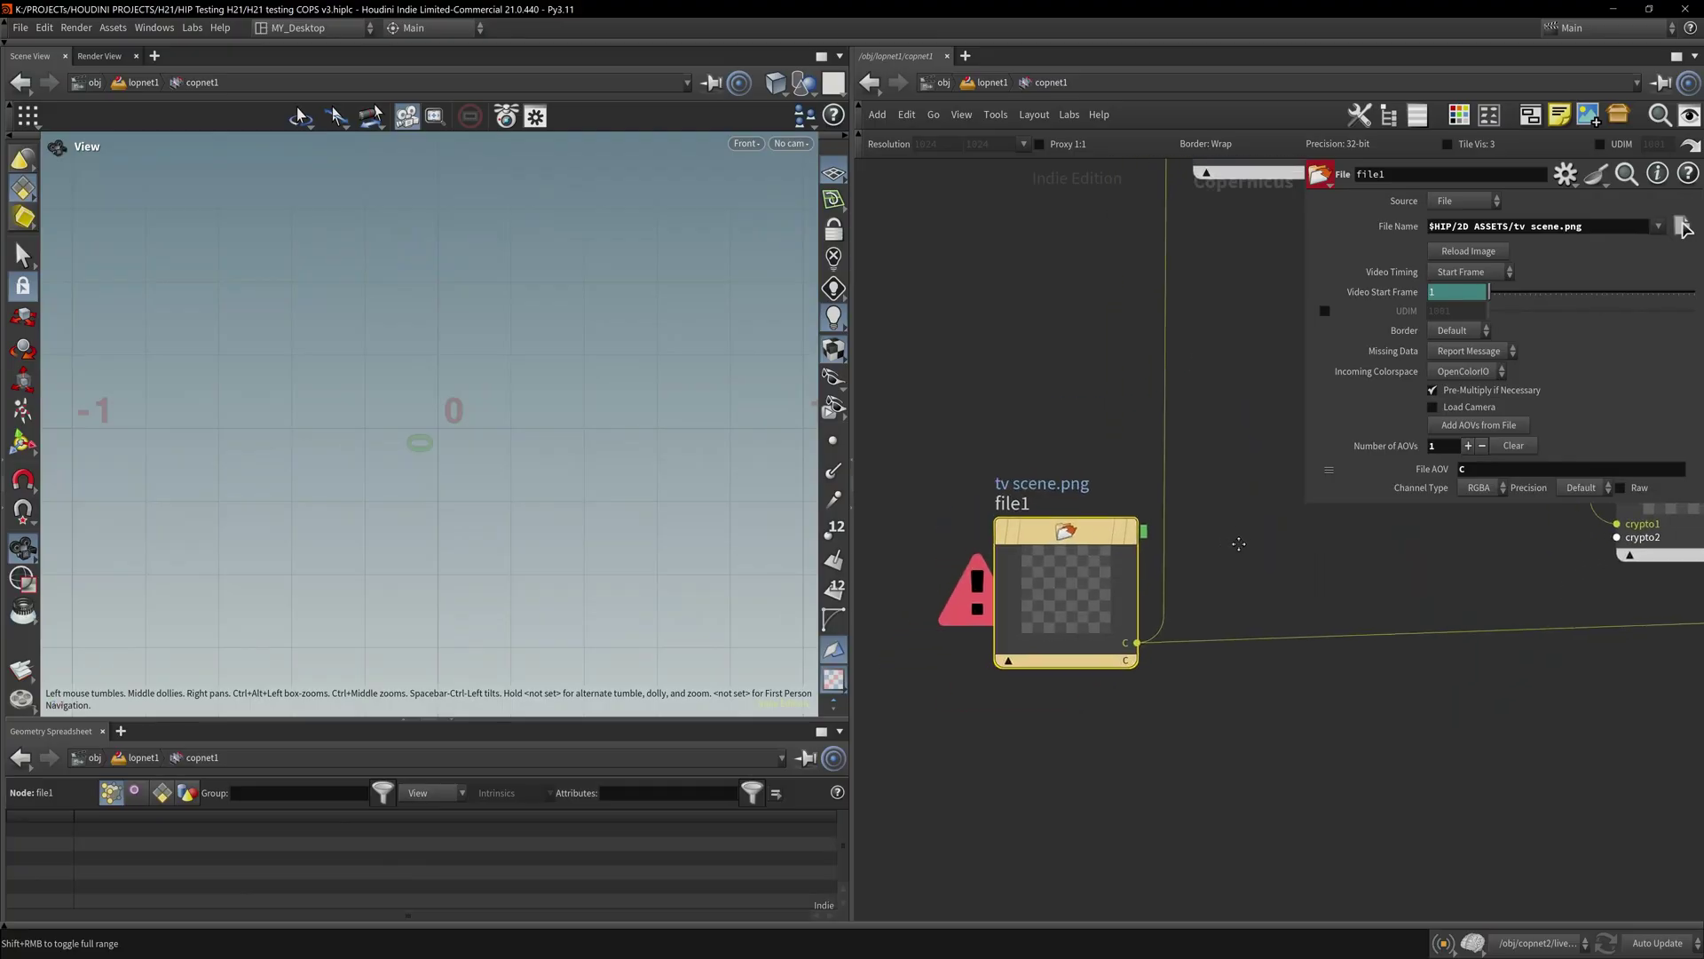
click(1134, 538)
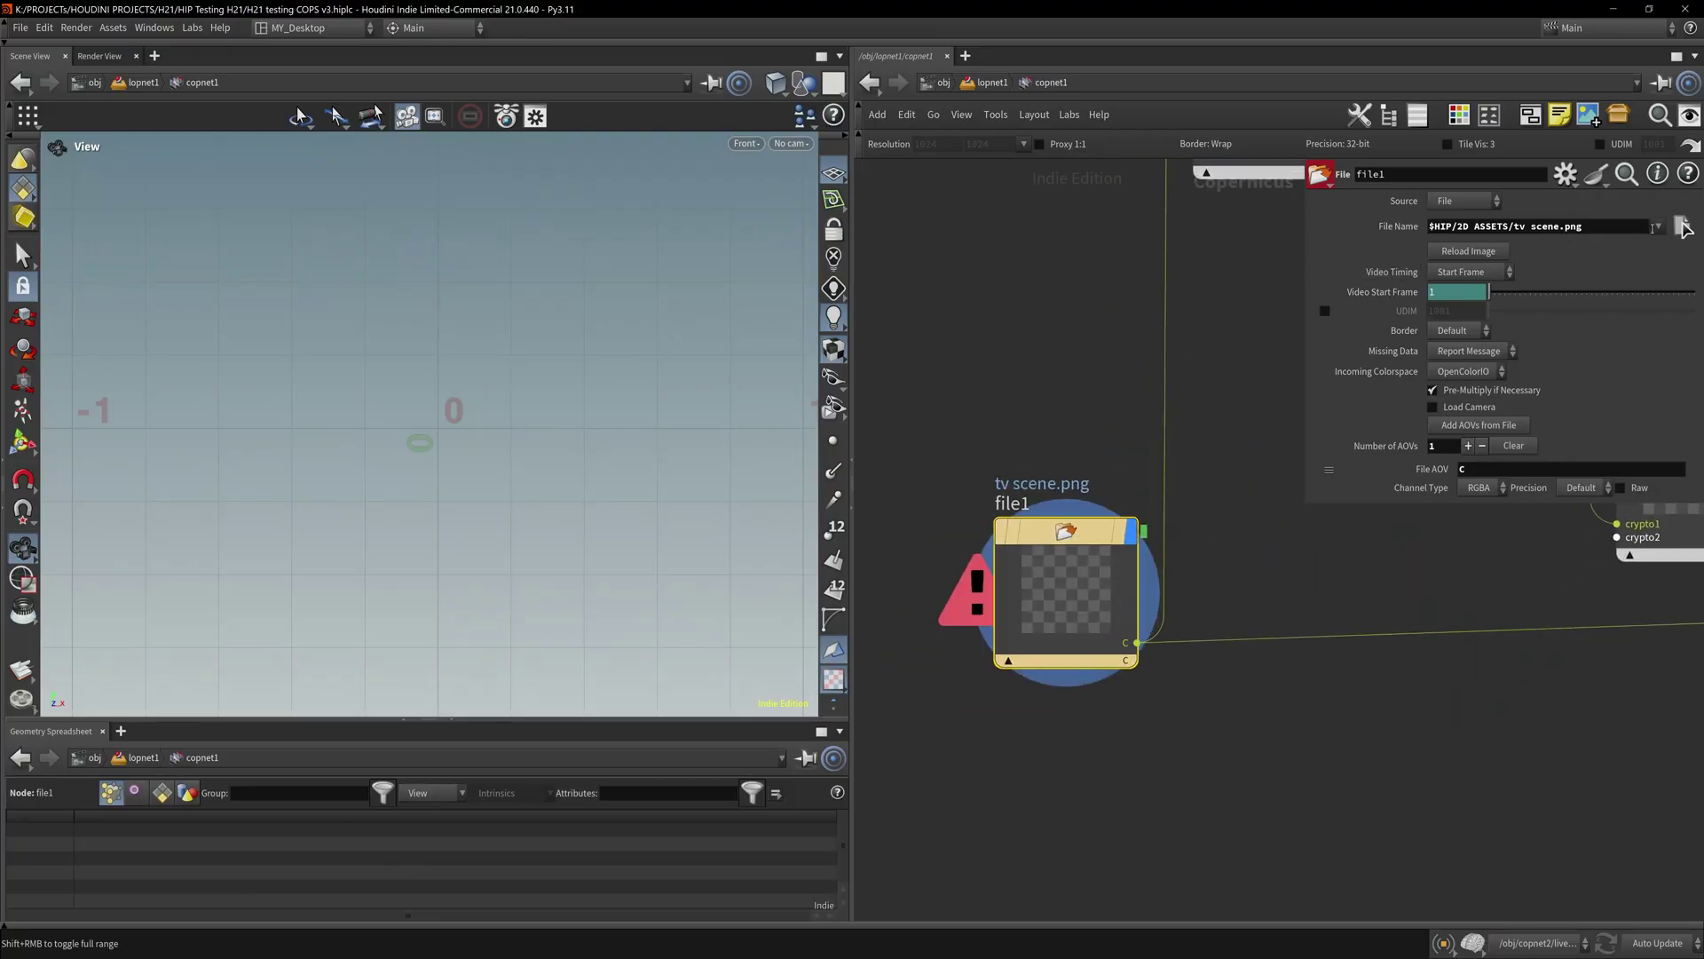
click(1681, 227)
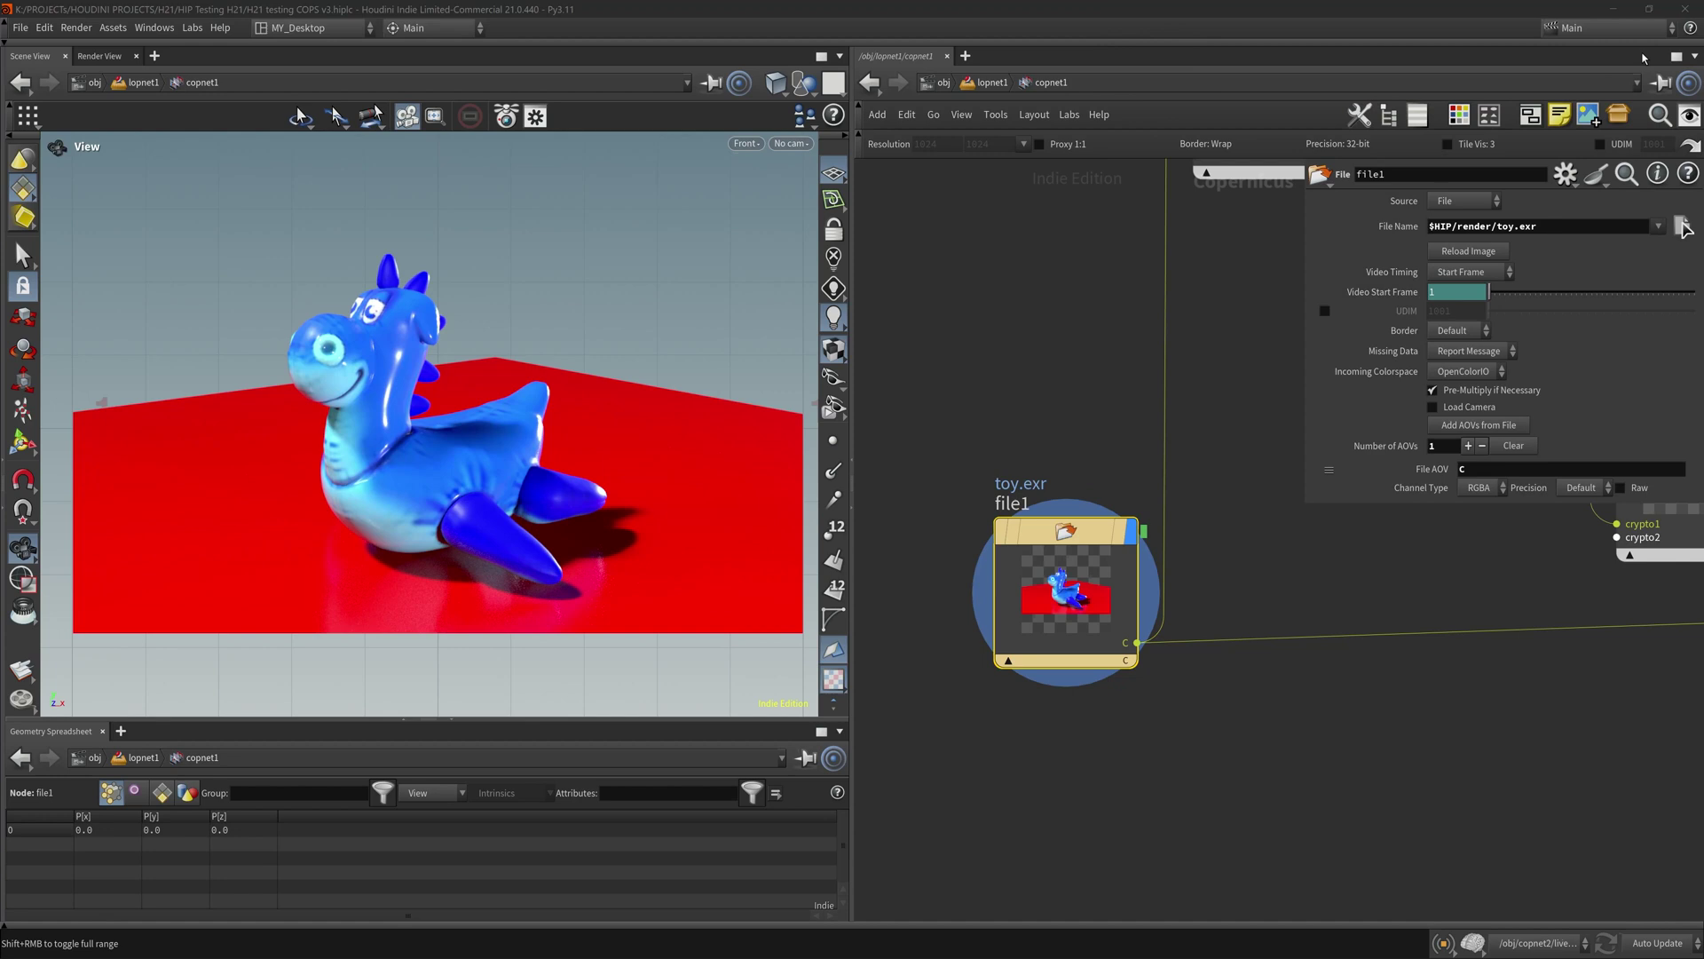
- Set file1's source to Live Render and assign liverender1 from lopnet1 as its Live Render LOP
key(h)
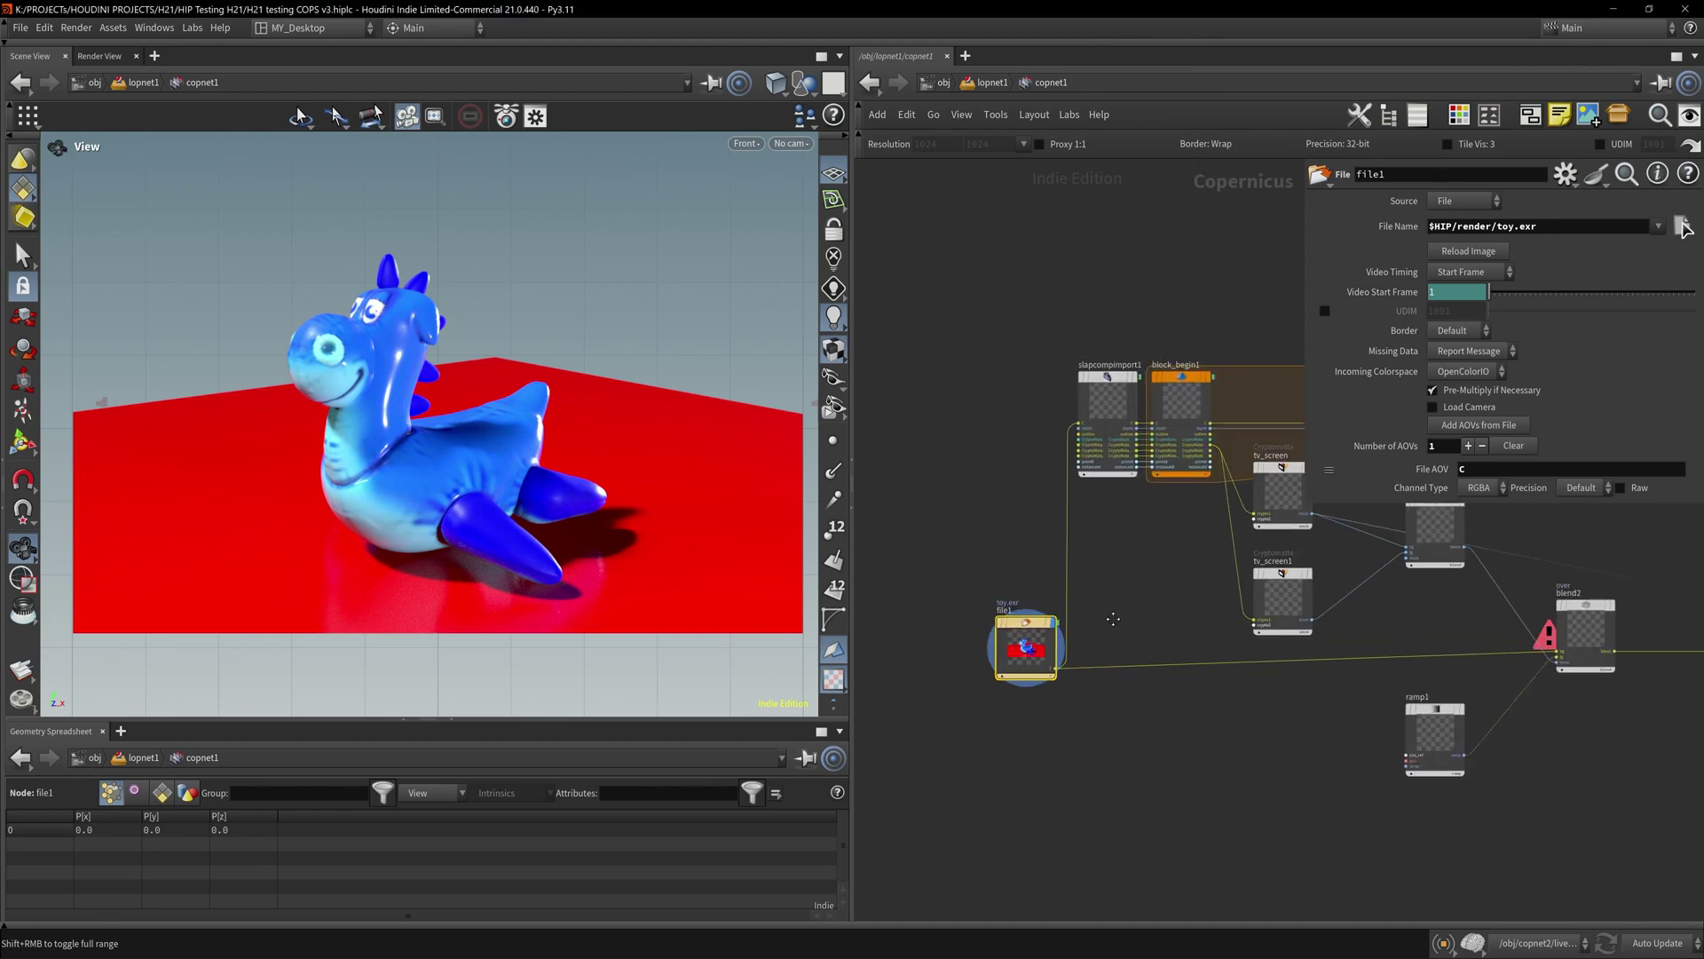
key(f)
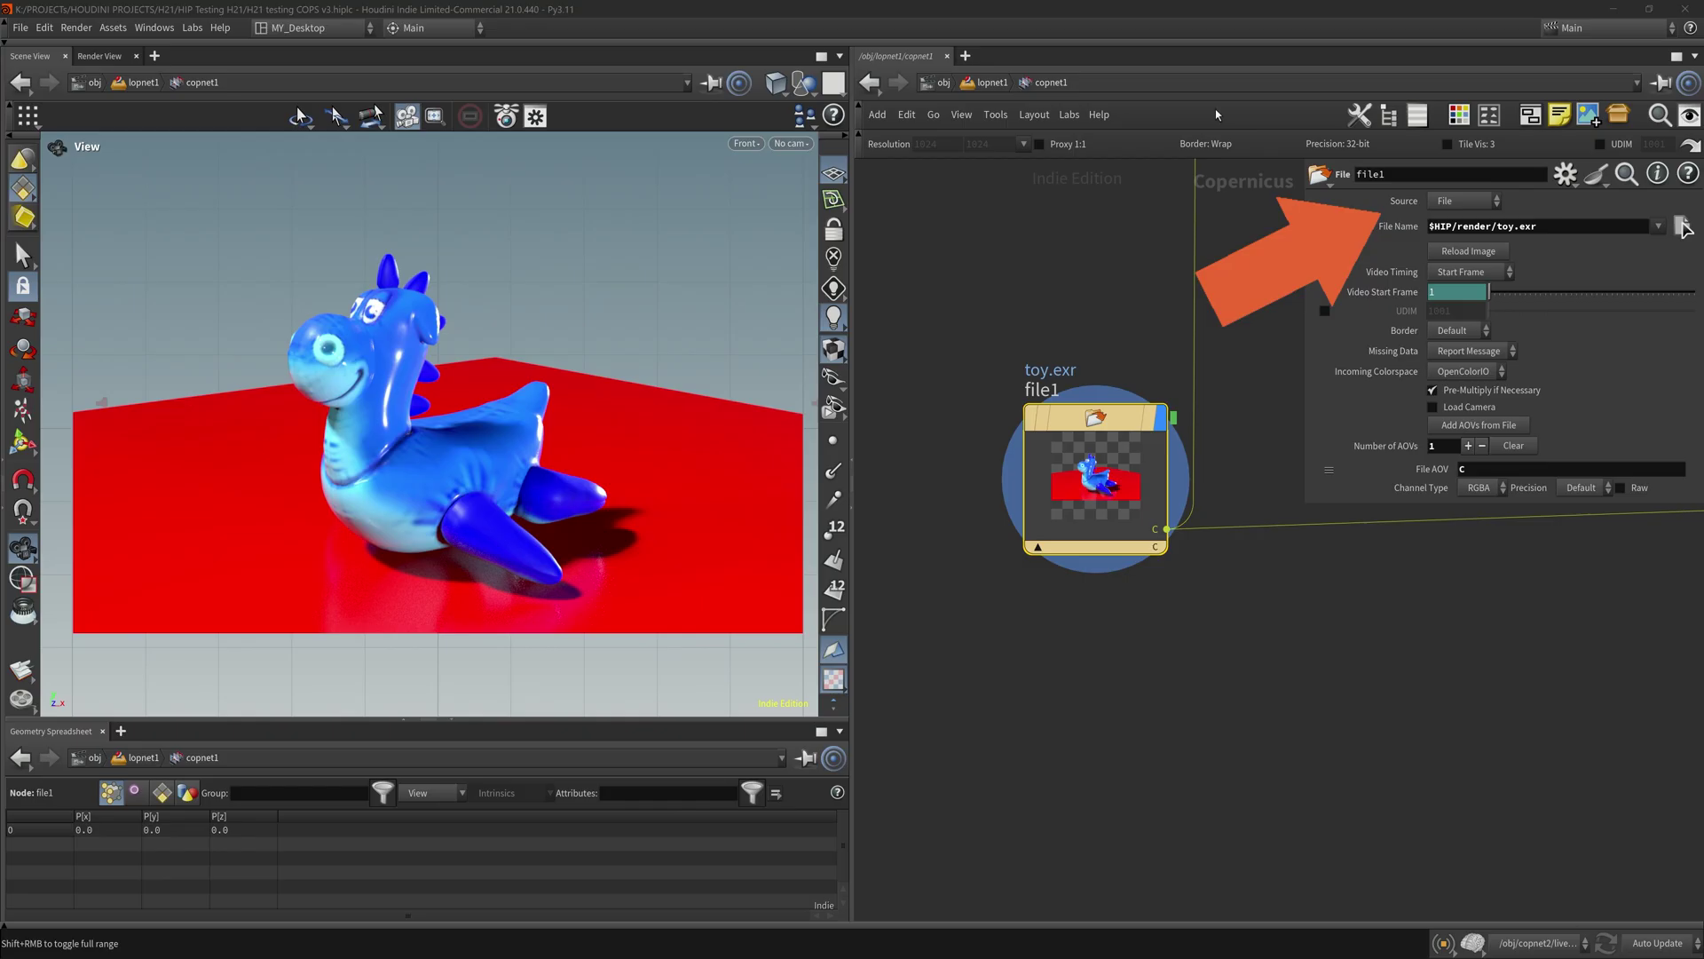
click(1471, 202)
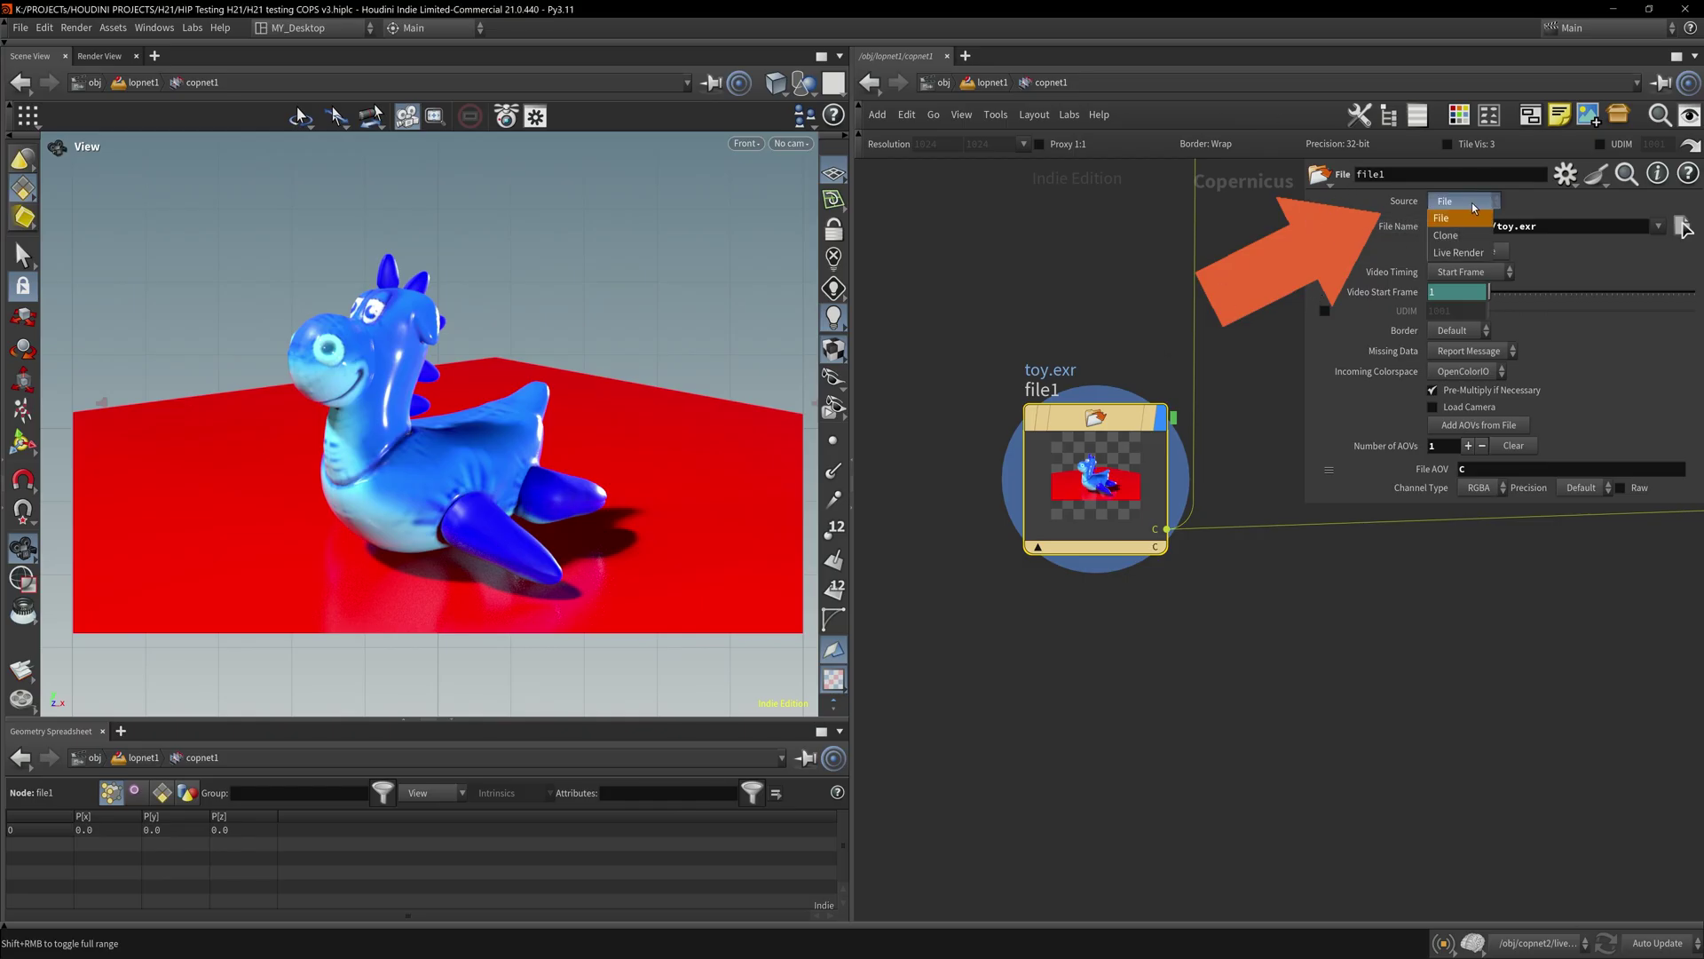
click(1463, 252)
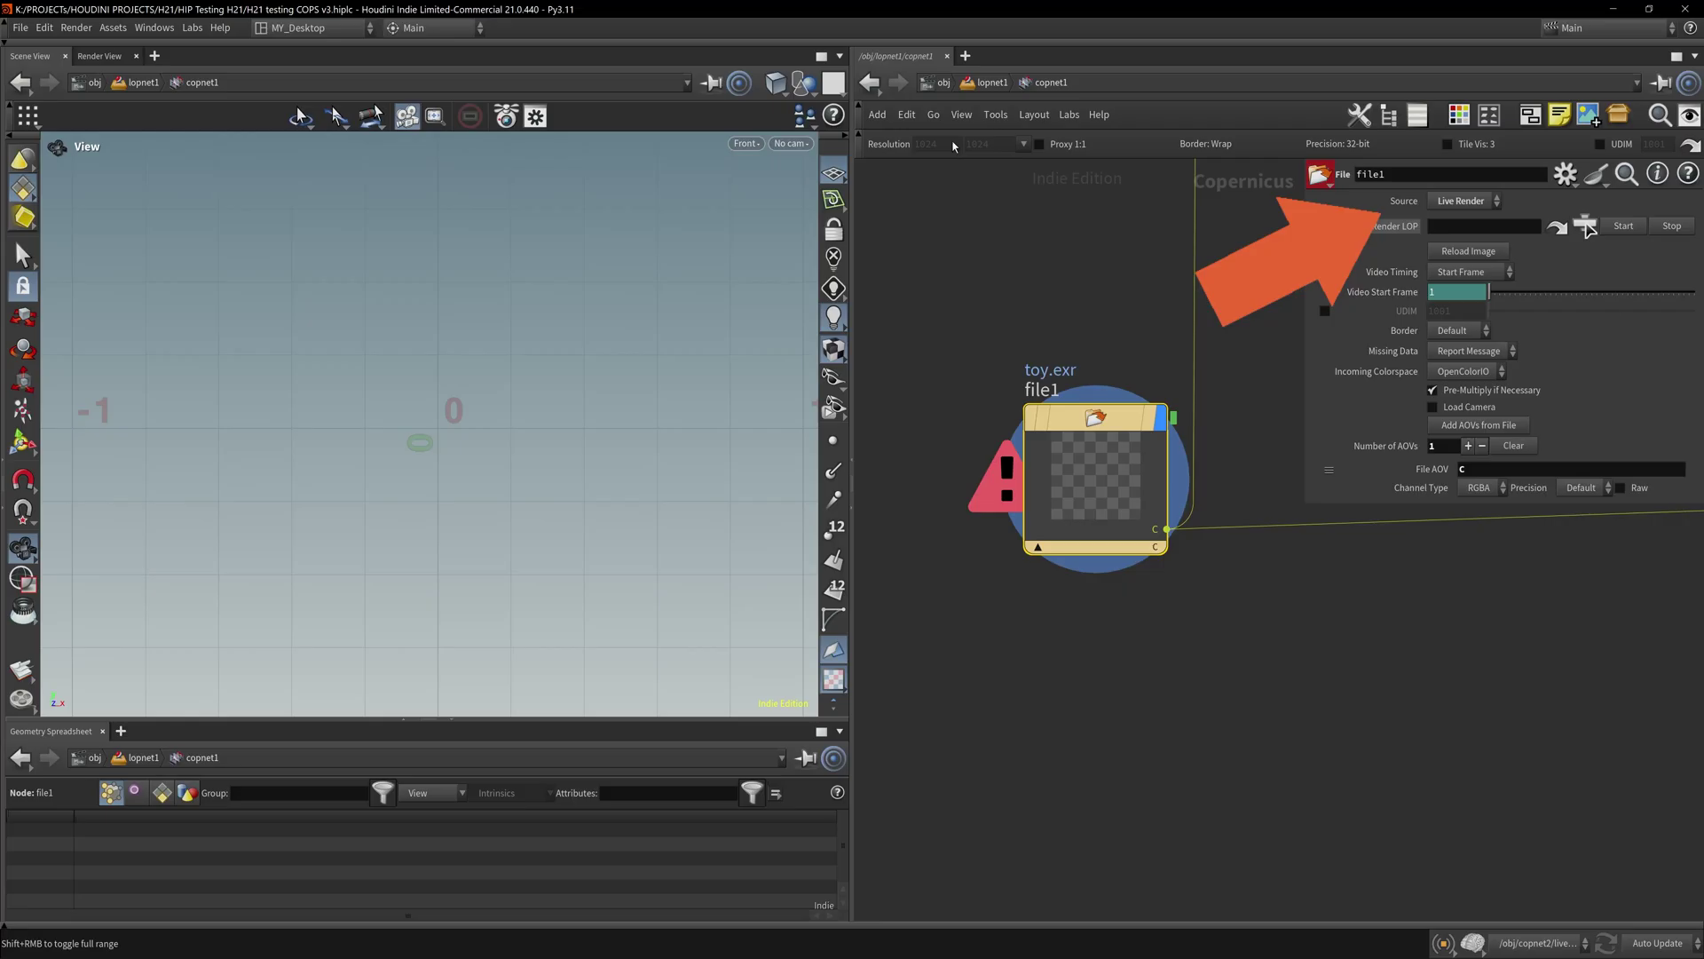
click(996, 89)
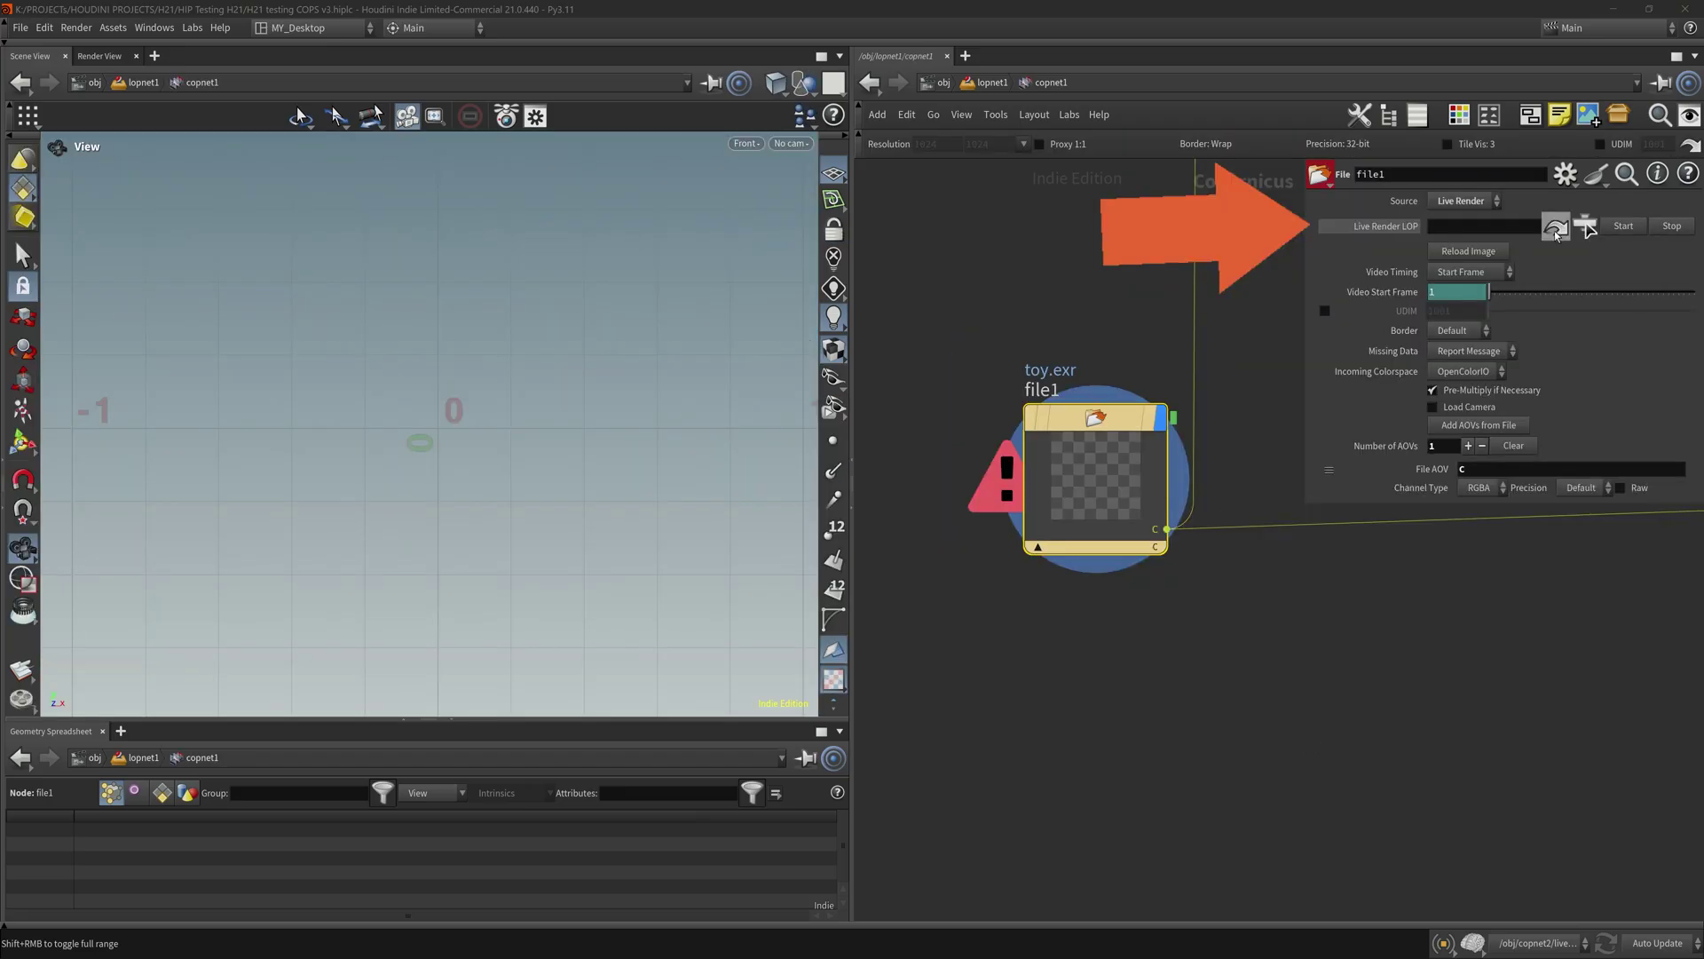
click(1555, 229)
click(1555, 157)
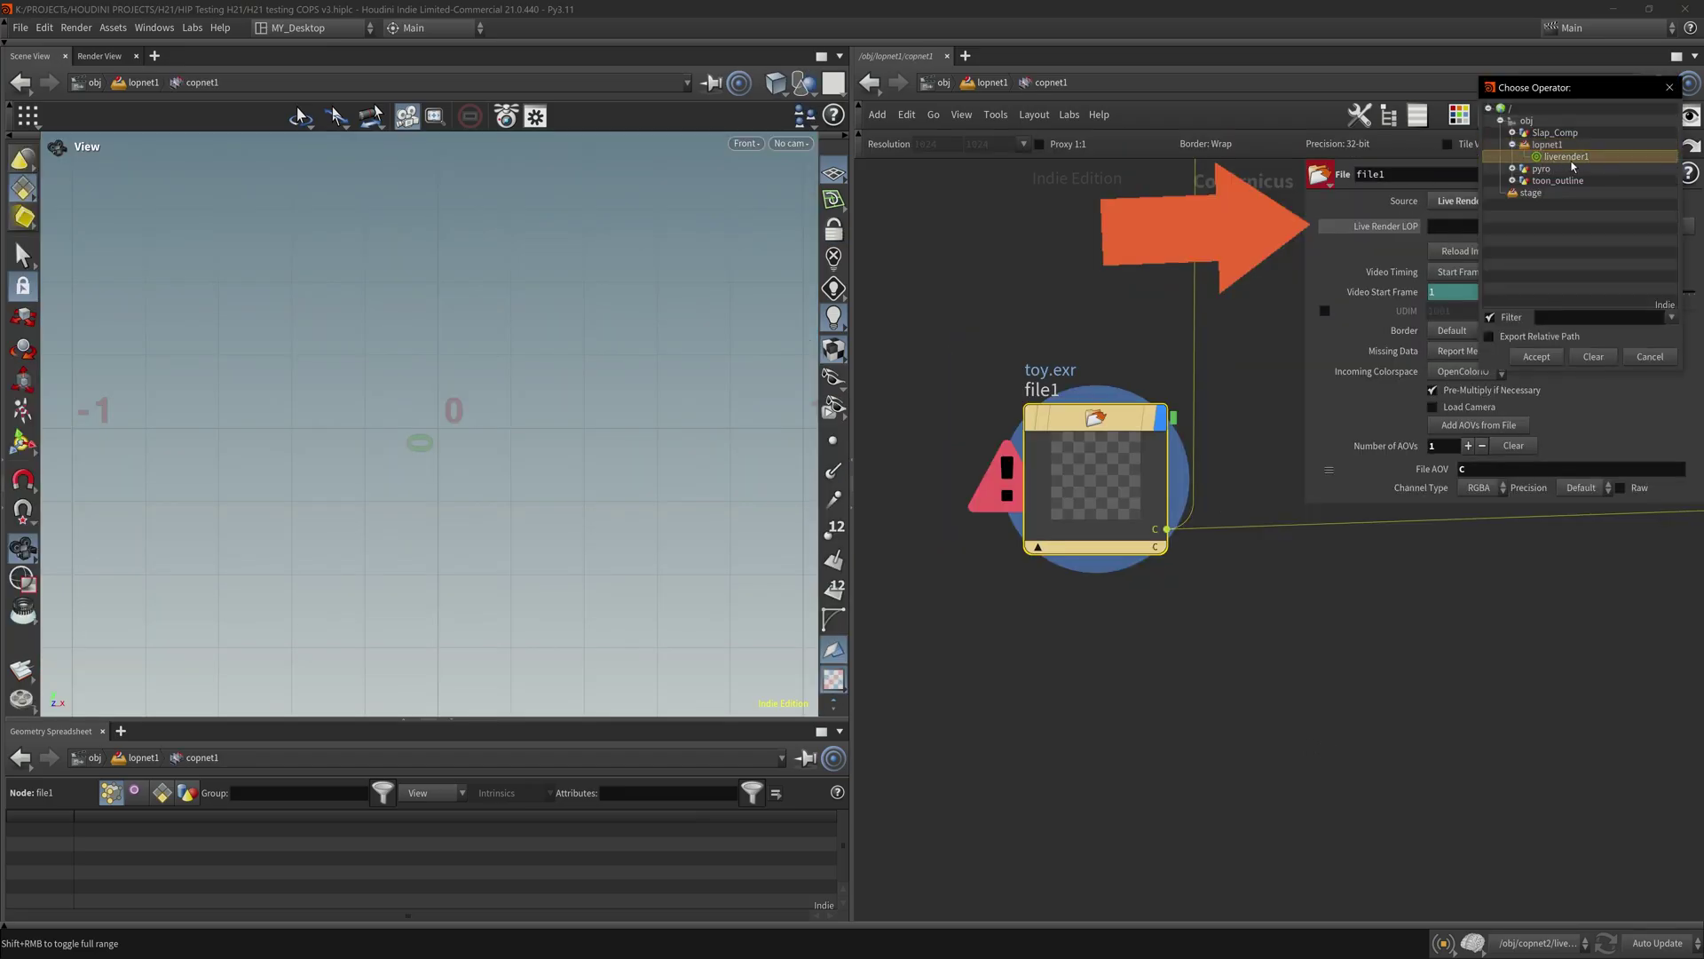
double_click(1568, 157)
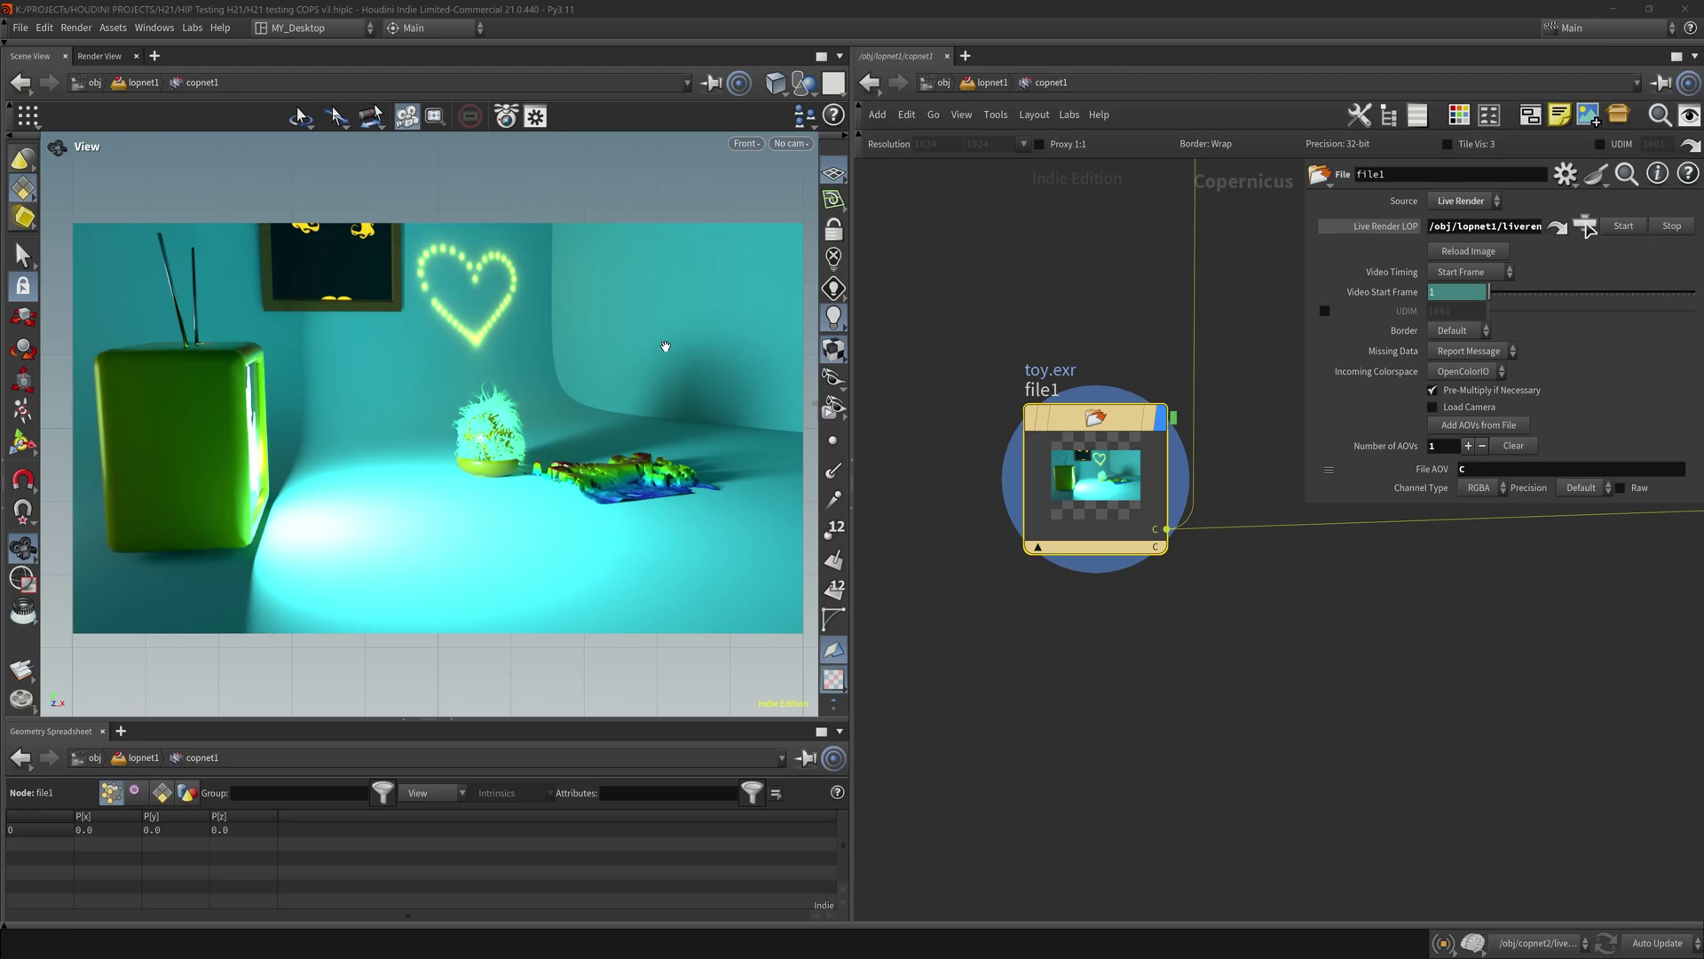
- Orbit the camera view in lopnet1, and start and stop the live render from the file1 node in copnet1
click(987, 82)
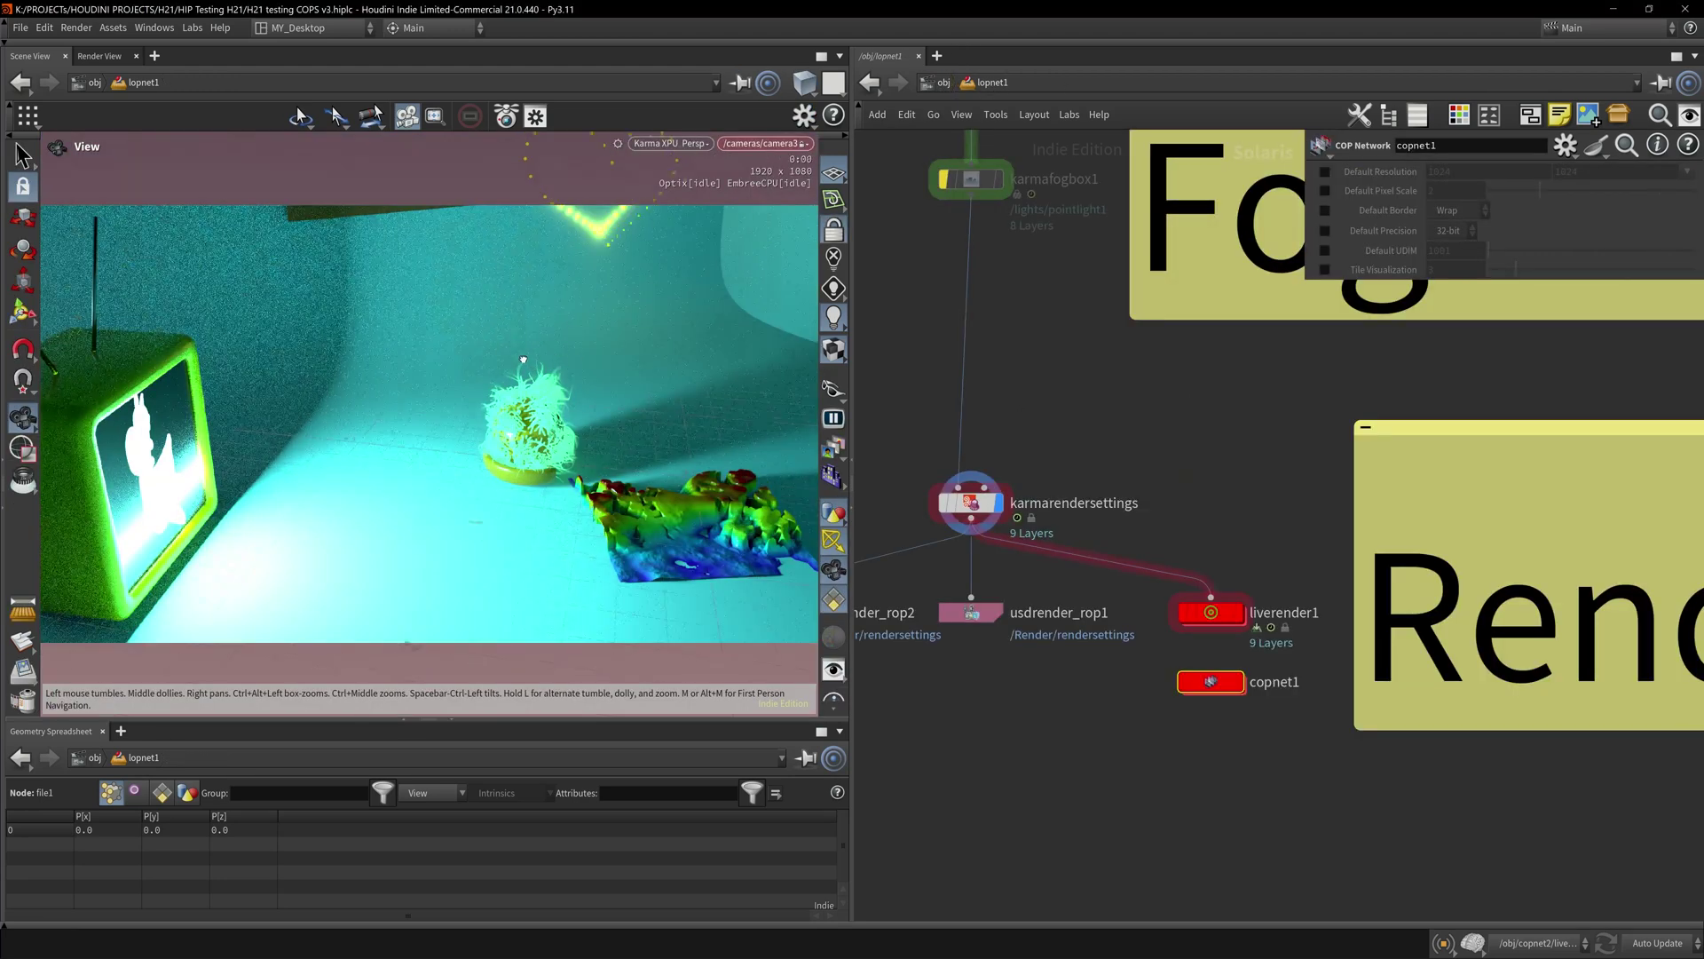
drag(522, 359, 214, 338)
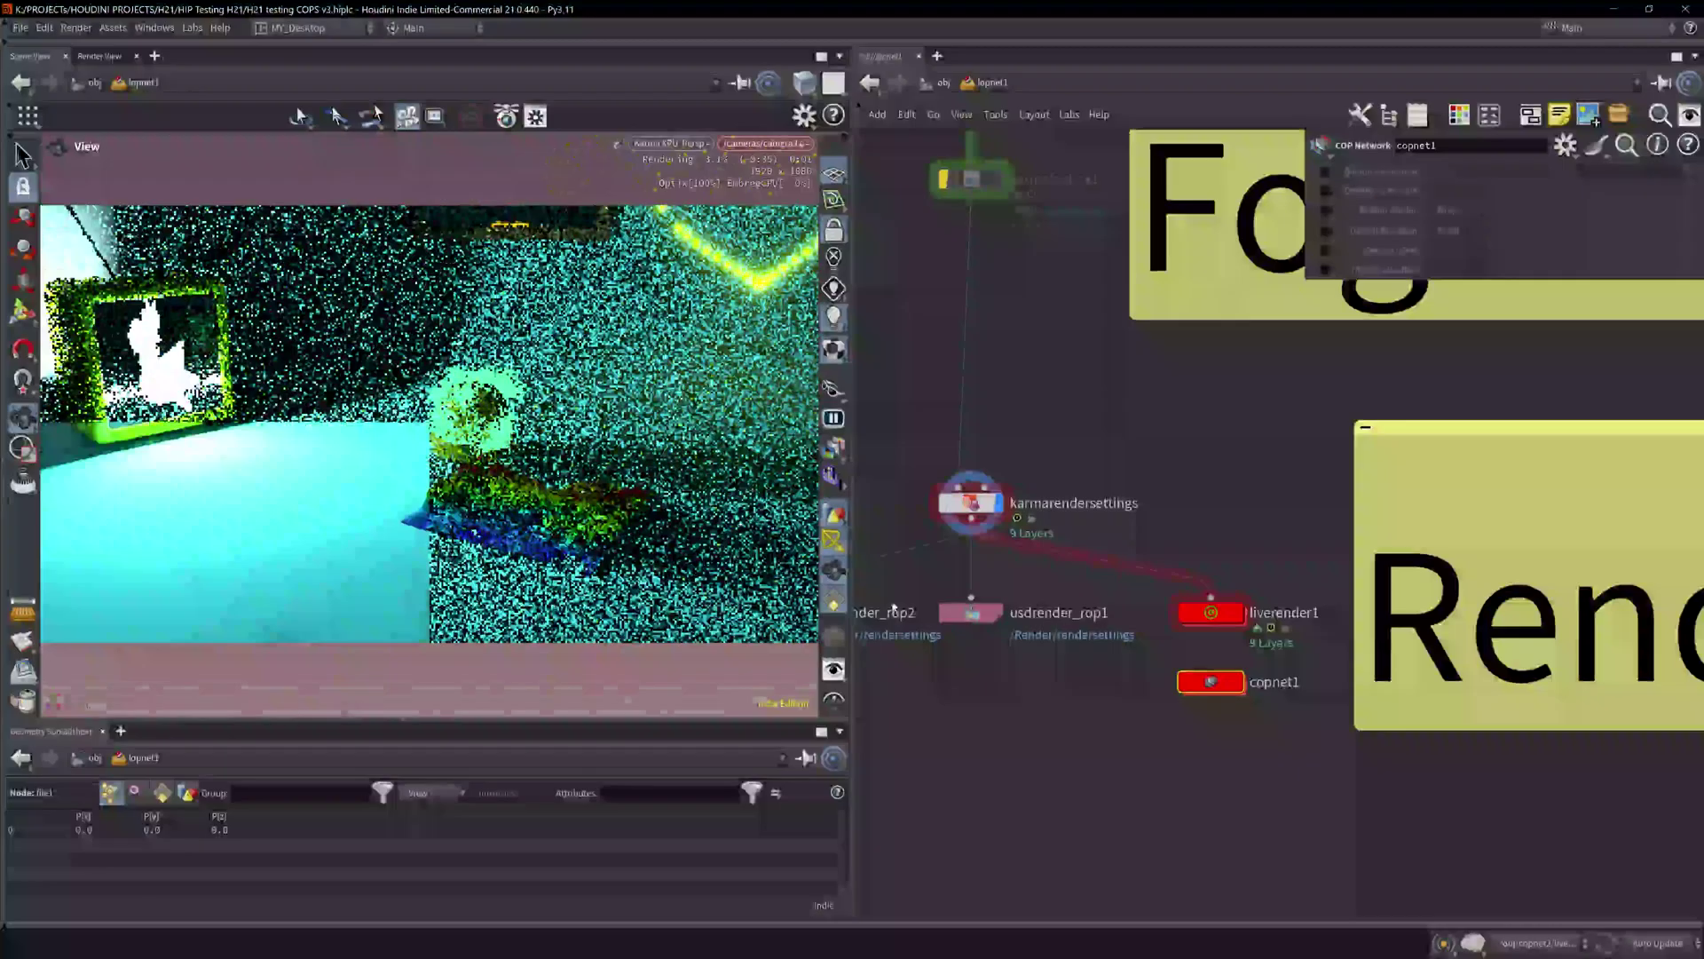
double_click(1211, 682)
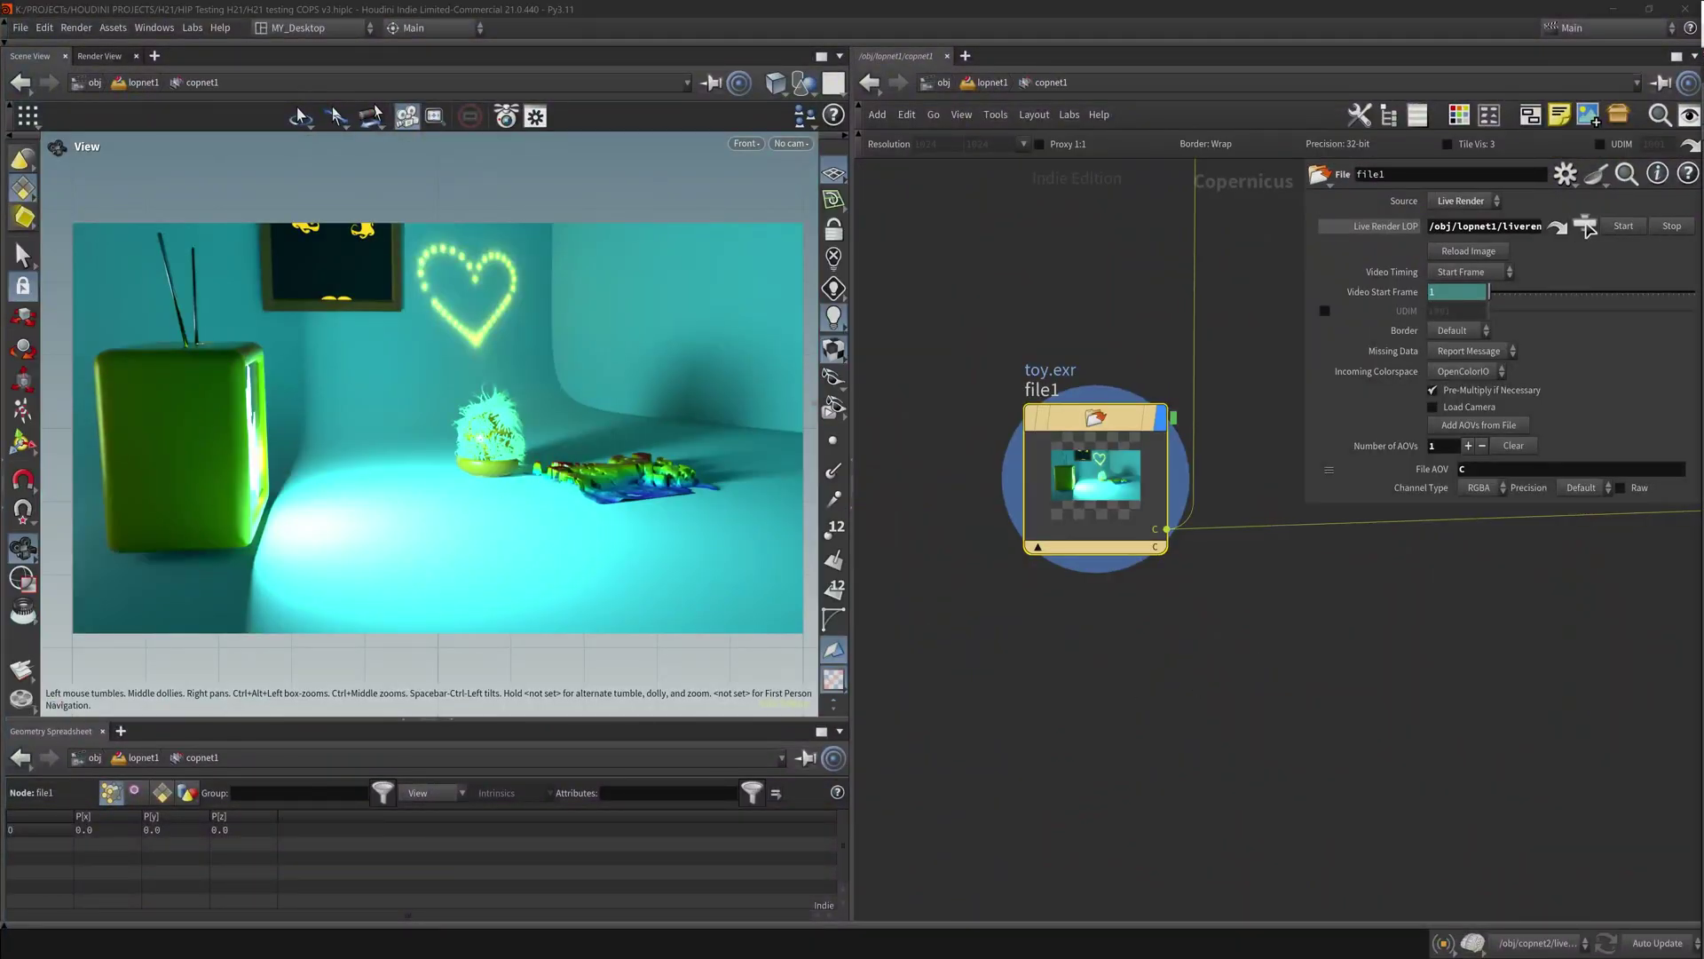
click(1587, 228)
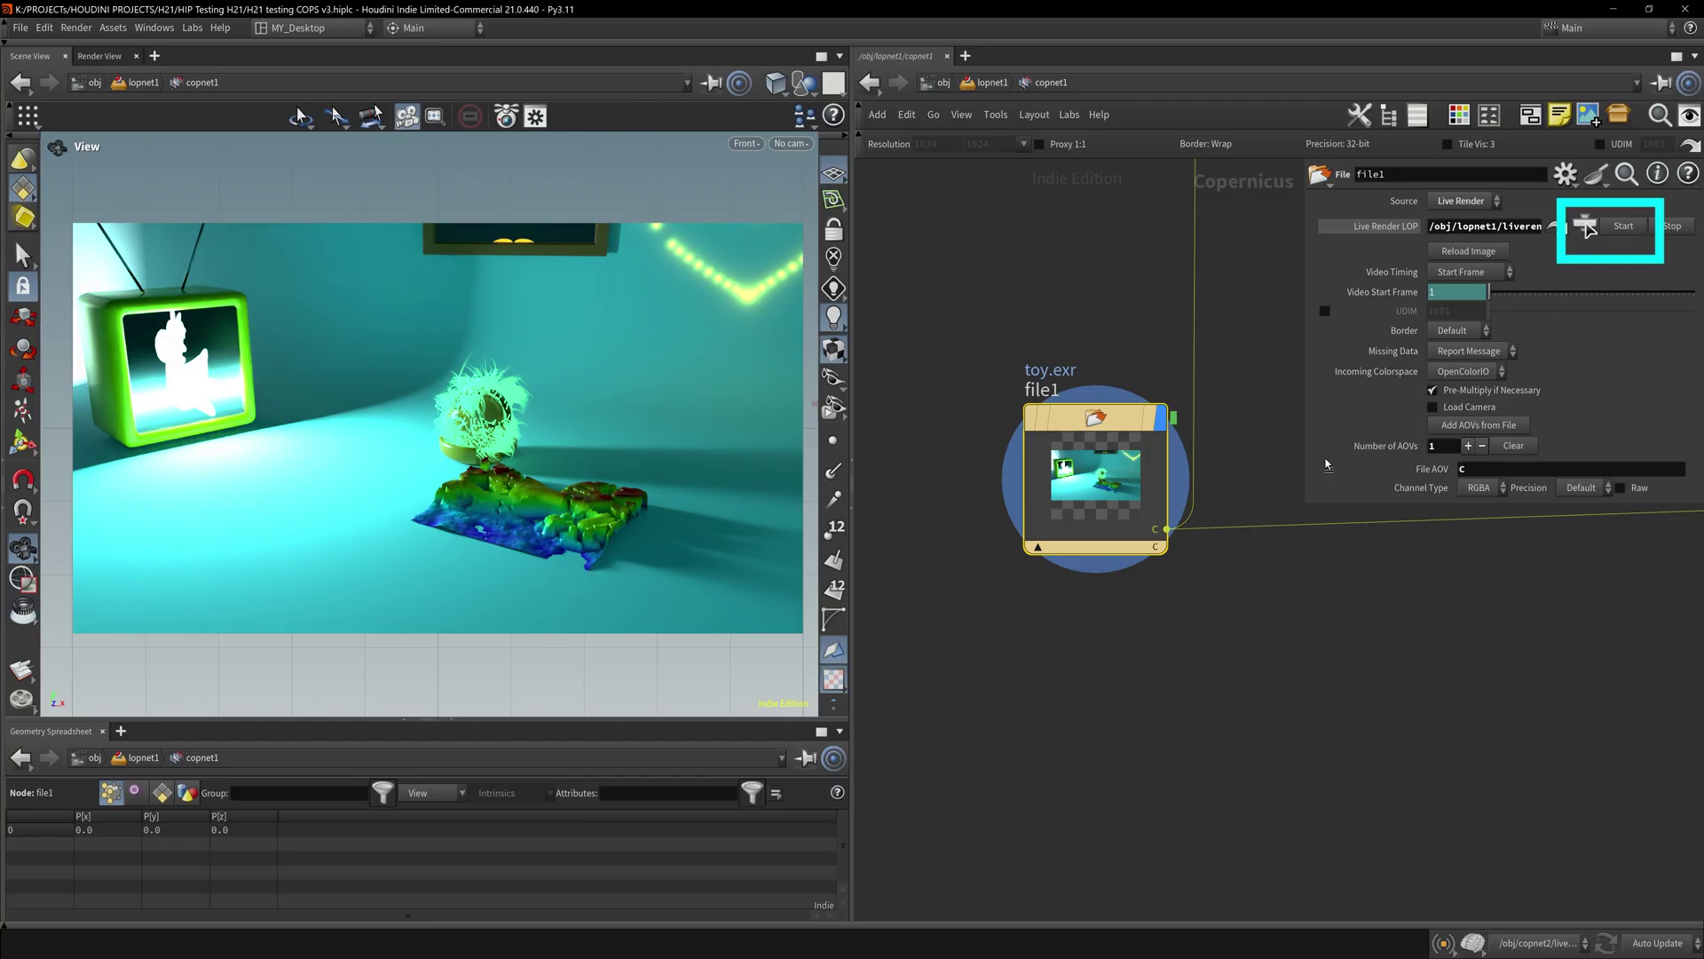
click(1673, 229)
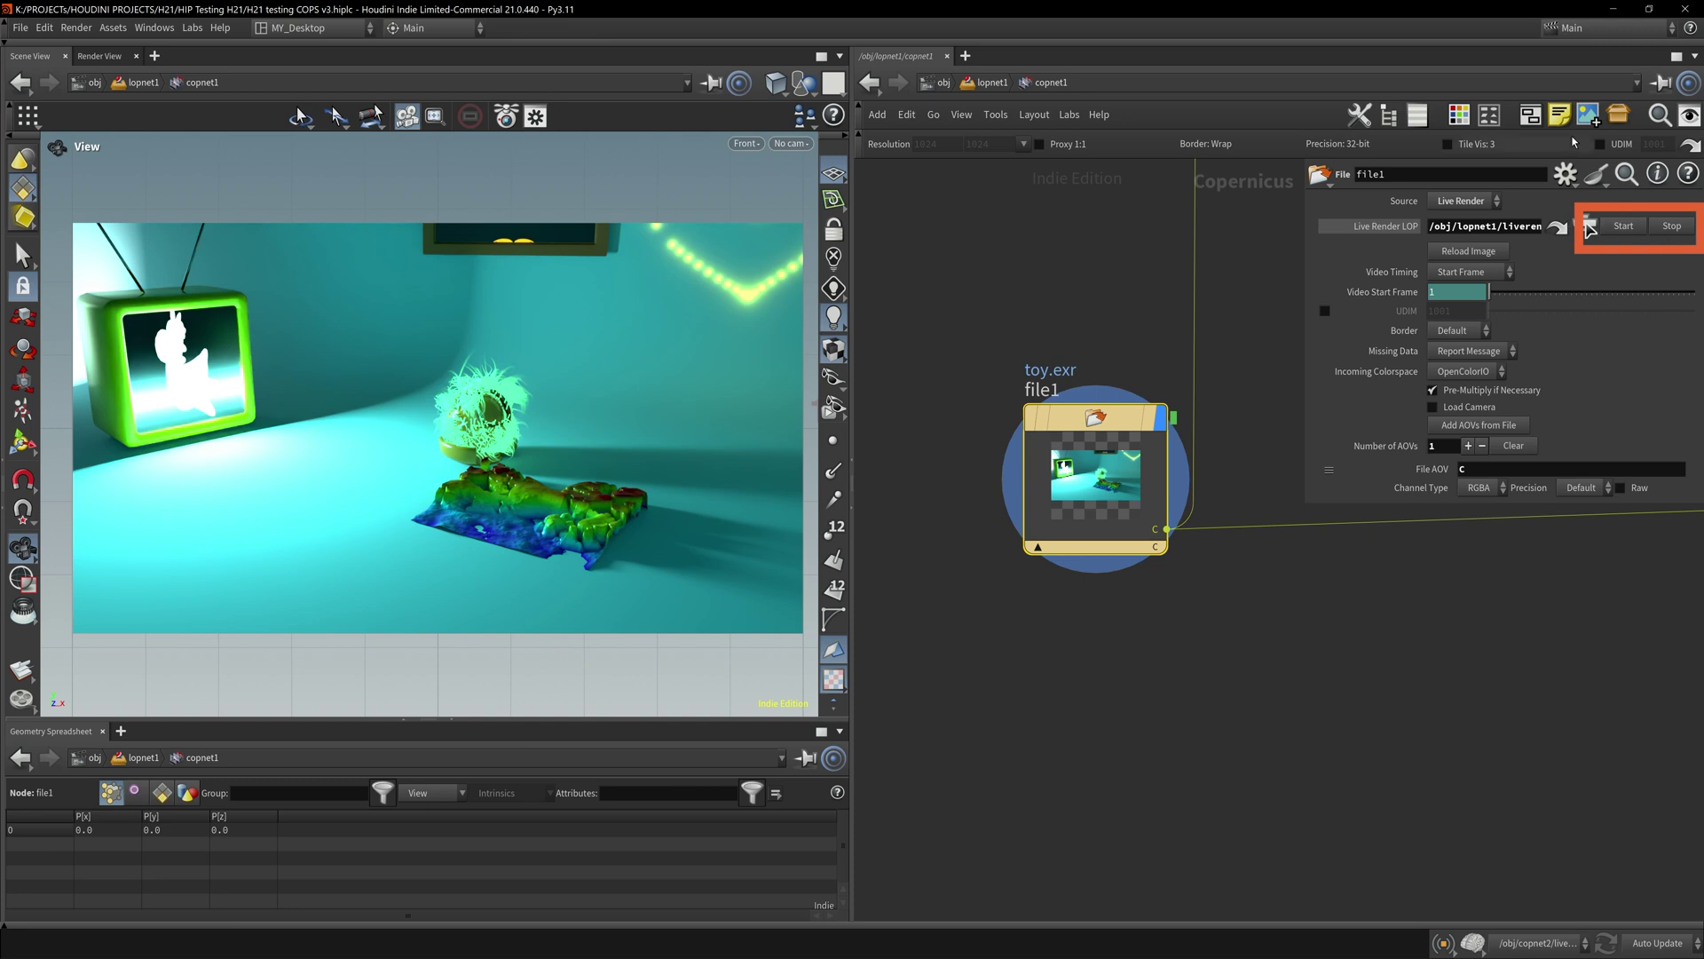
- Hide the node parameters and examine the AOV connections between slapcompimport1, block_begin1 and the Cryptomatte nodes
scroll(1339, 509, down, 6)
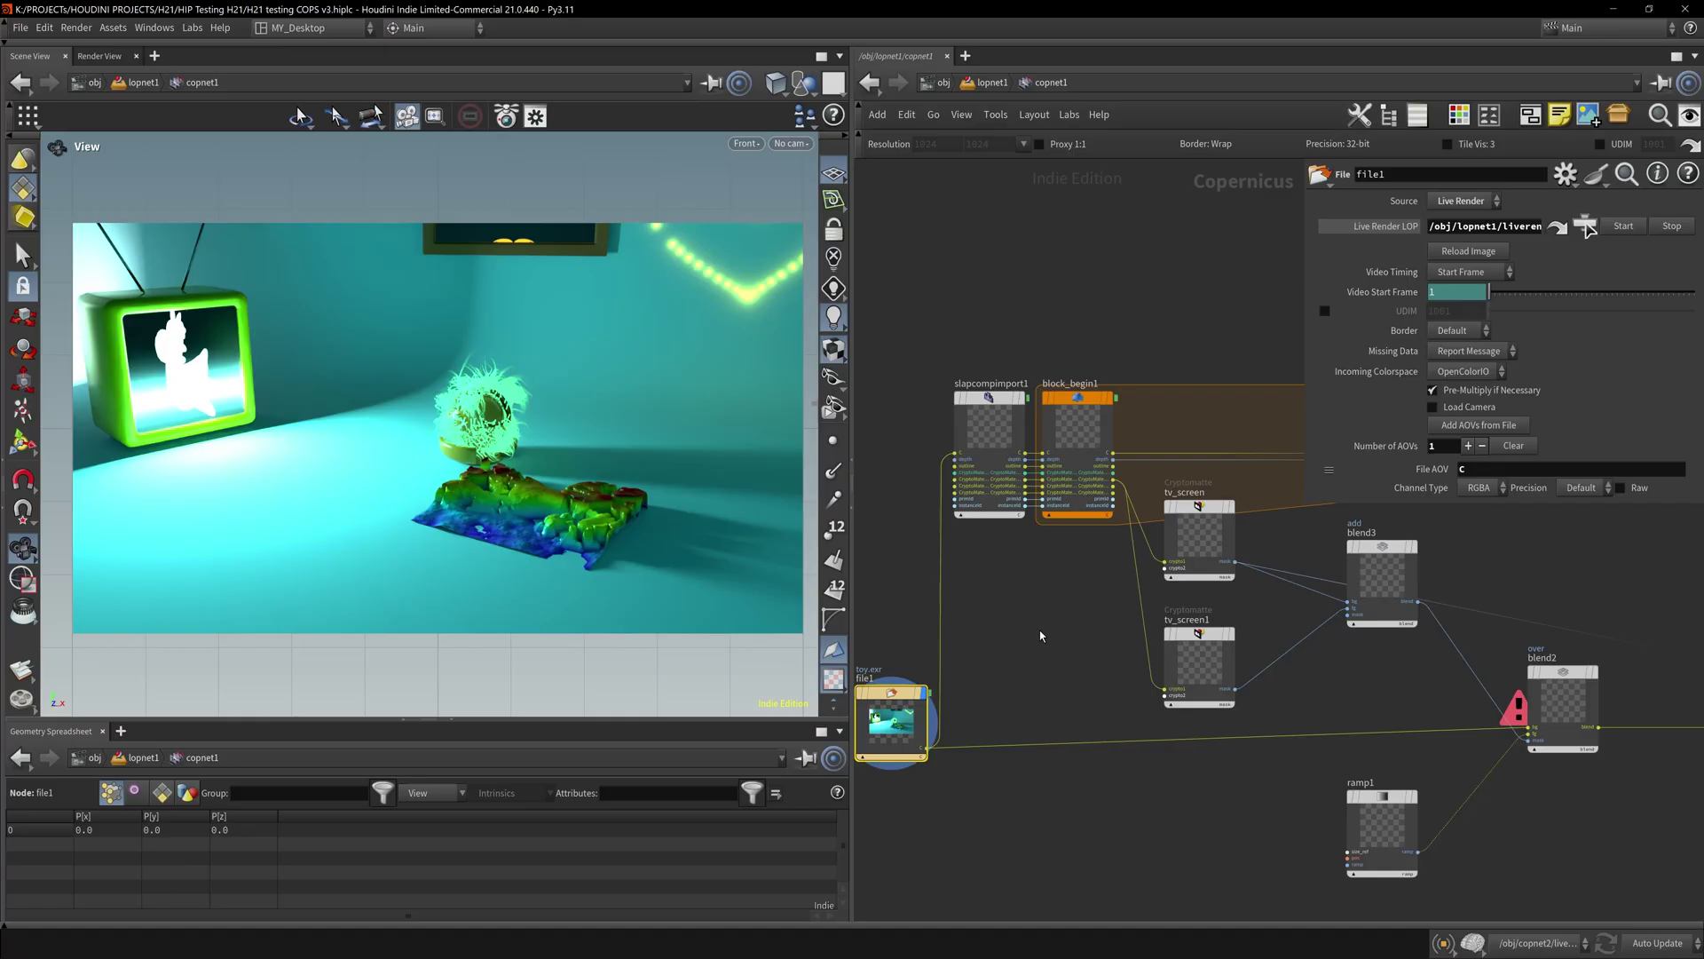
middle_drag(1163, 330, 1092, 336)
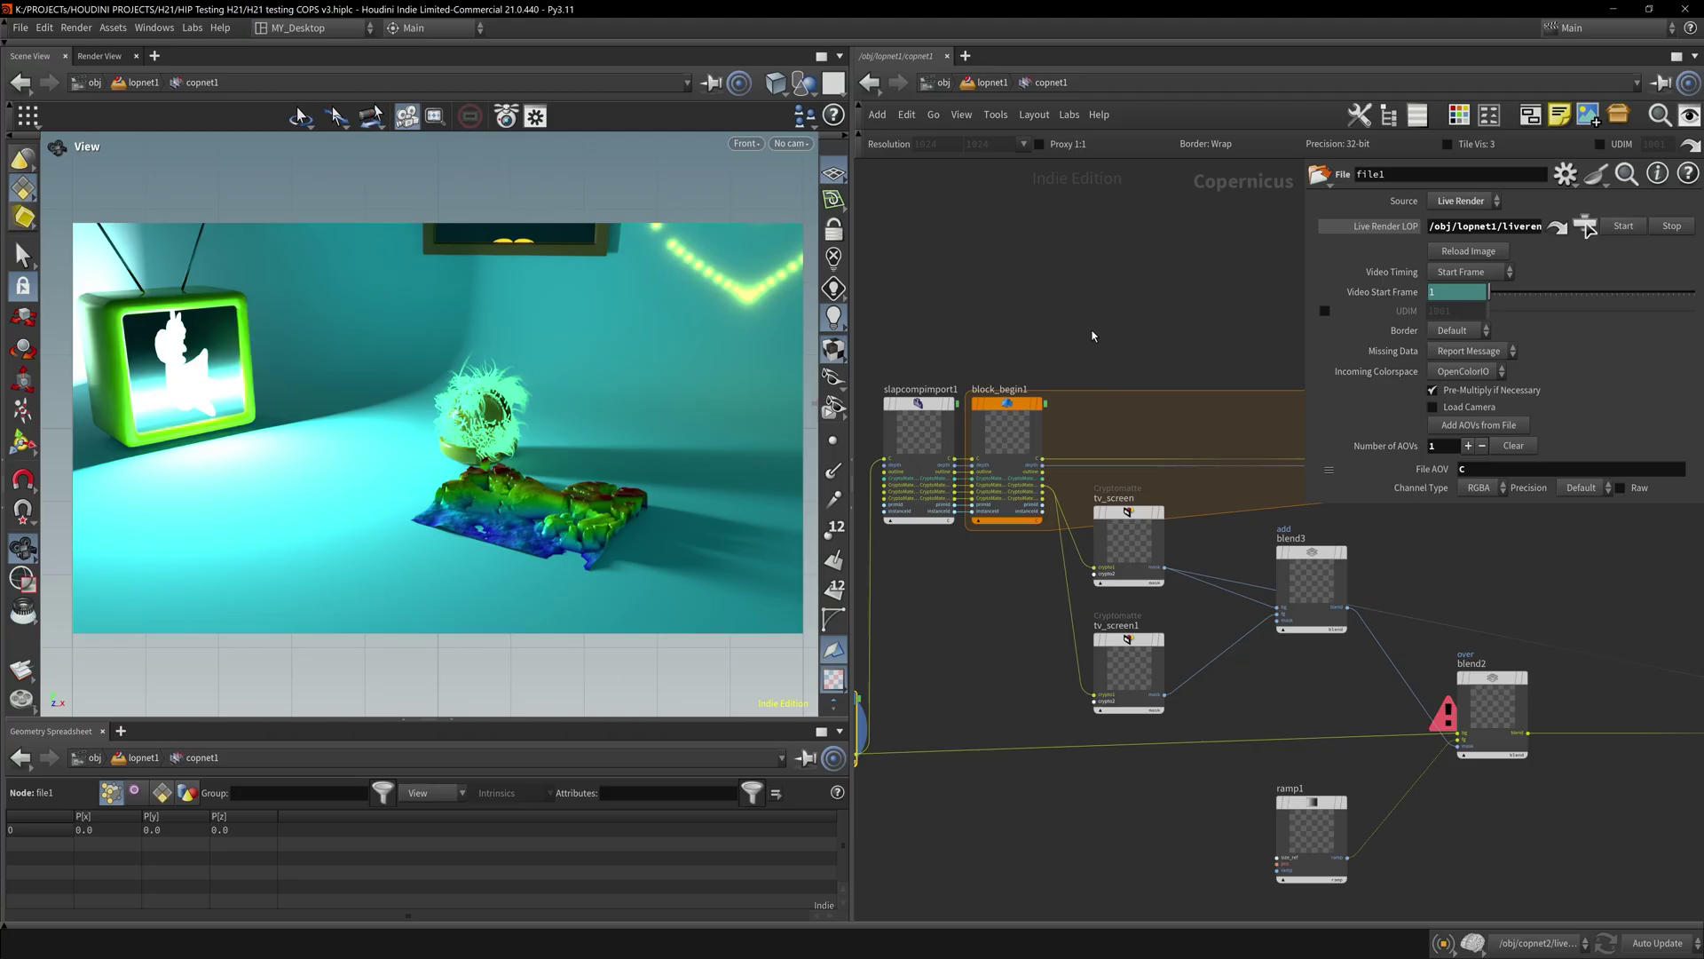
middle_drag(1080, 359, 1137, 359)
key(c)
key(c)
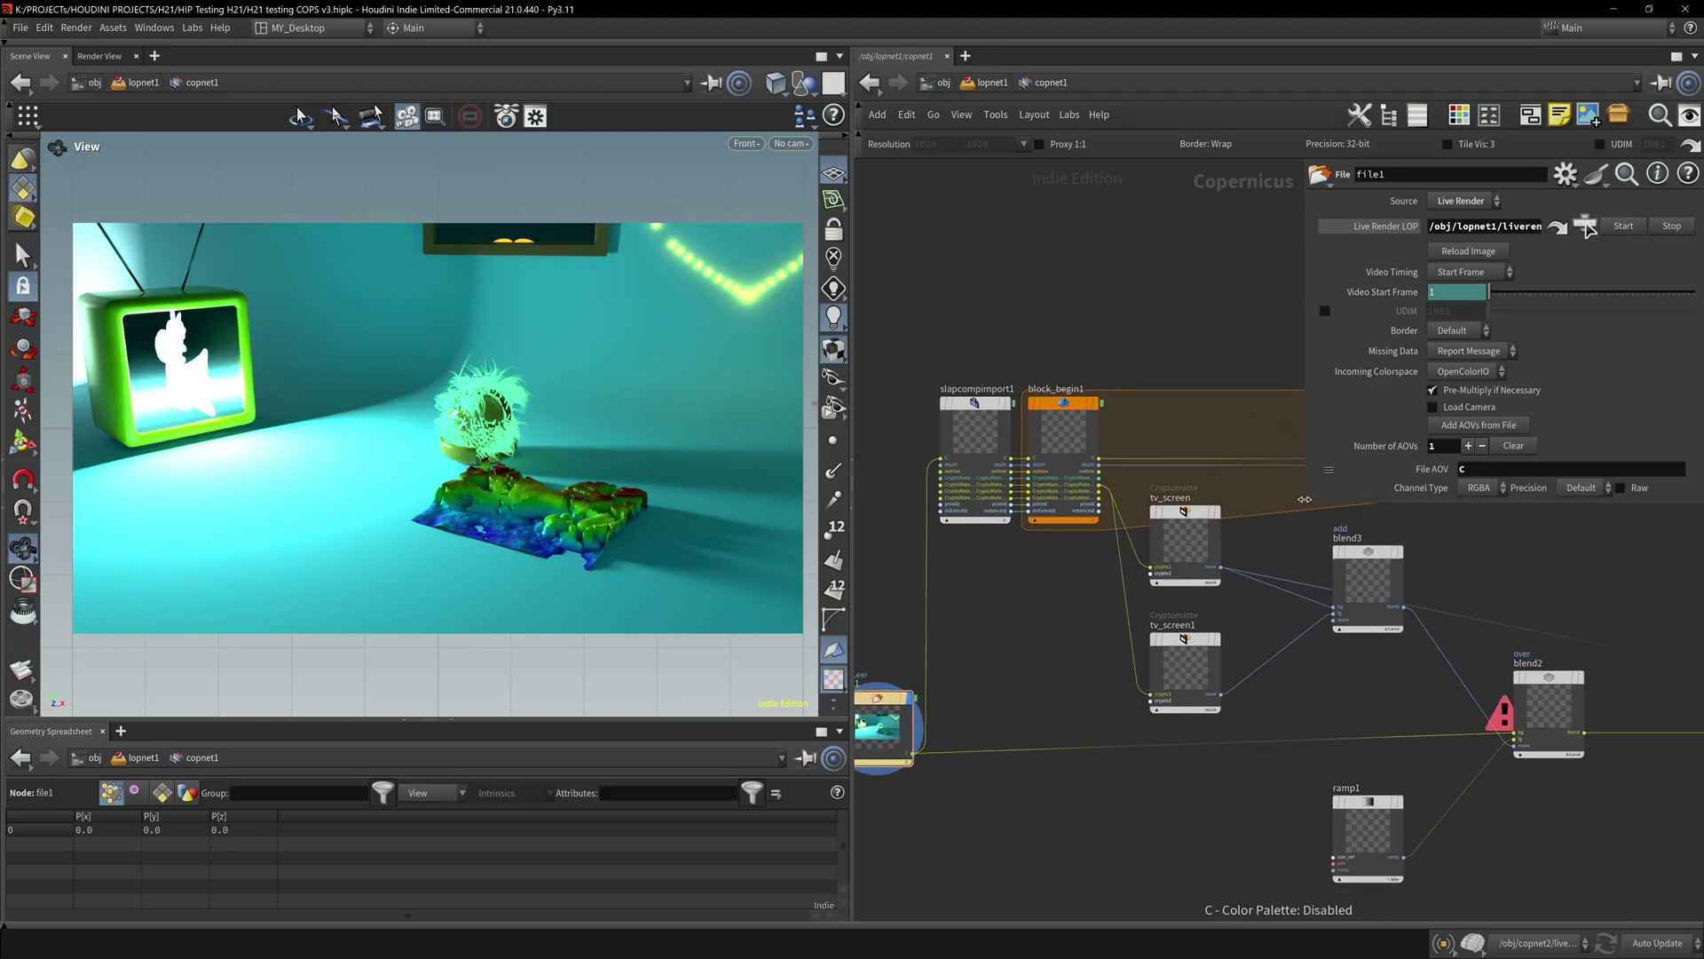
key(p)
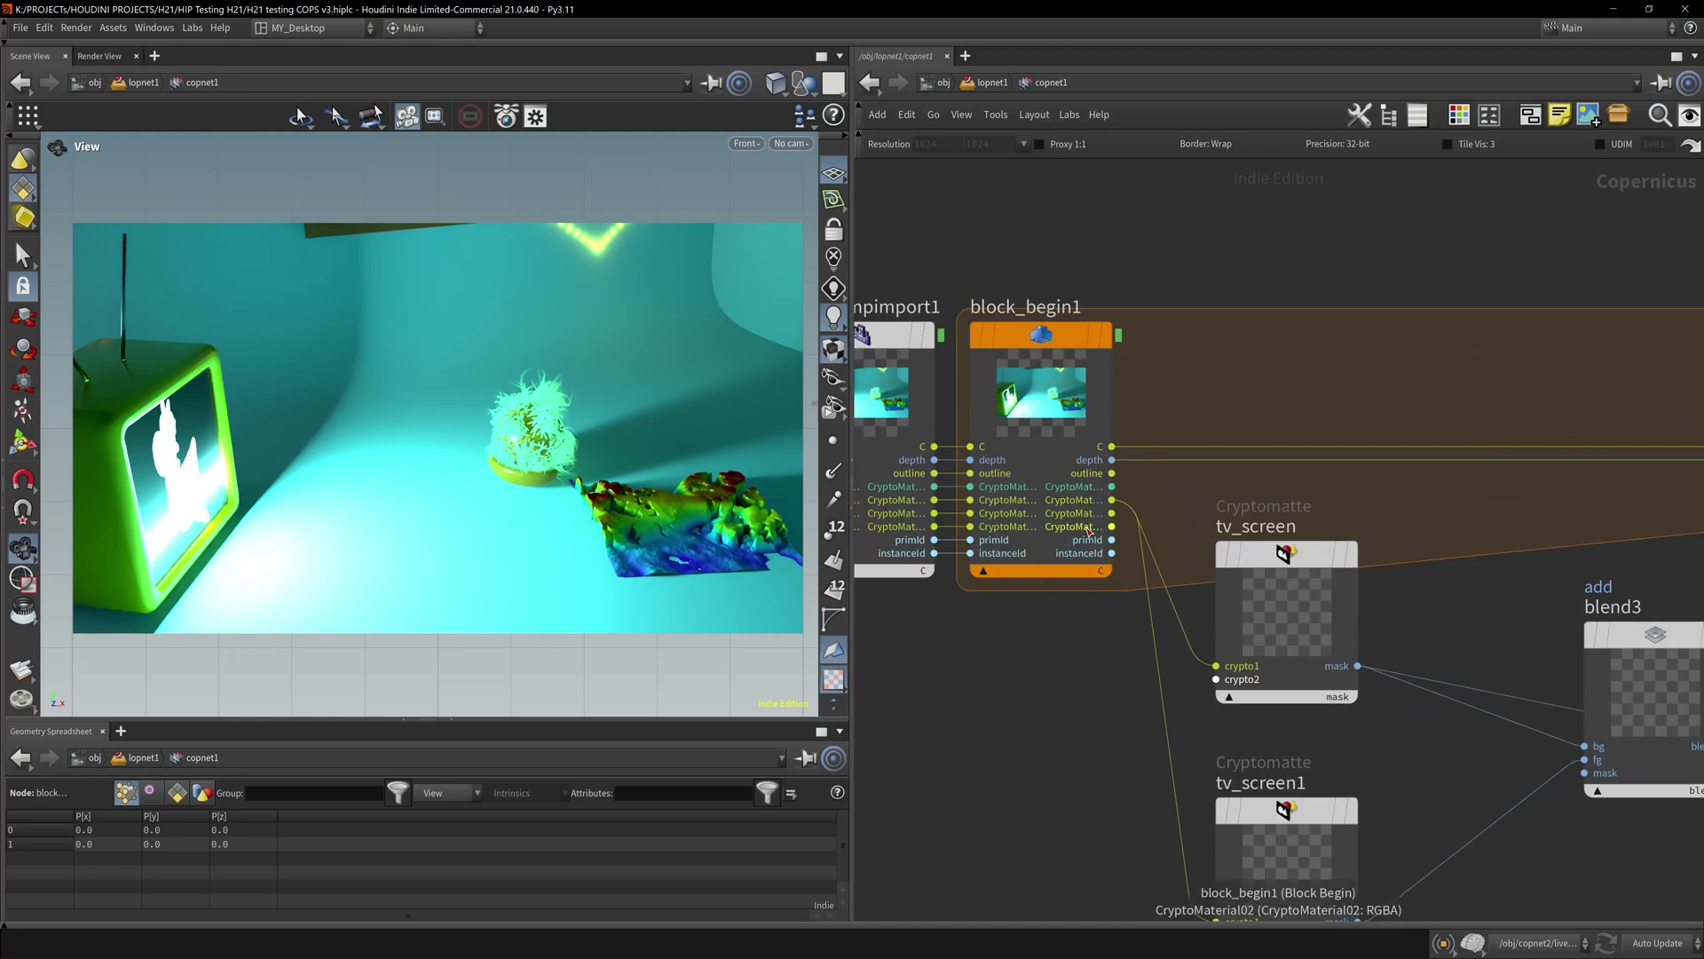
middle_drag(1055, 428, 1221, 437)
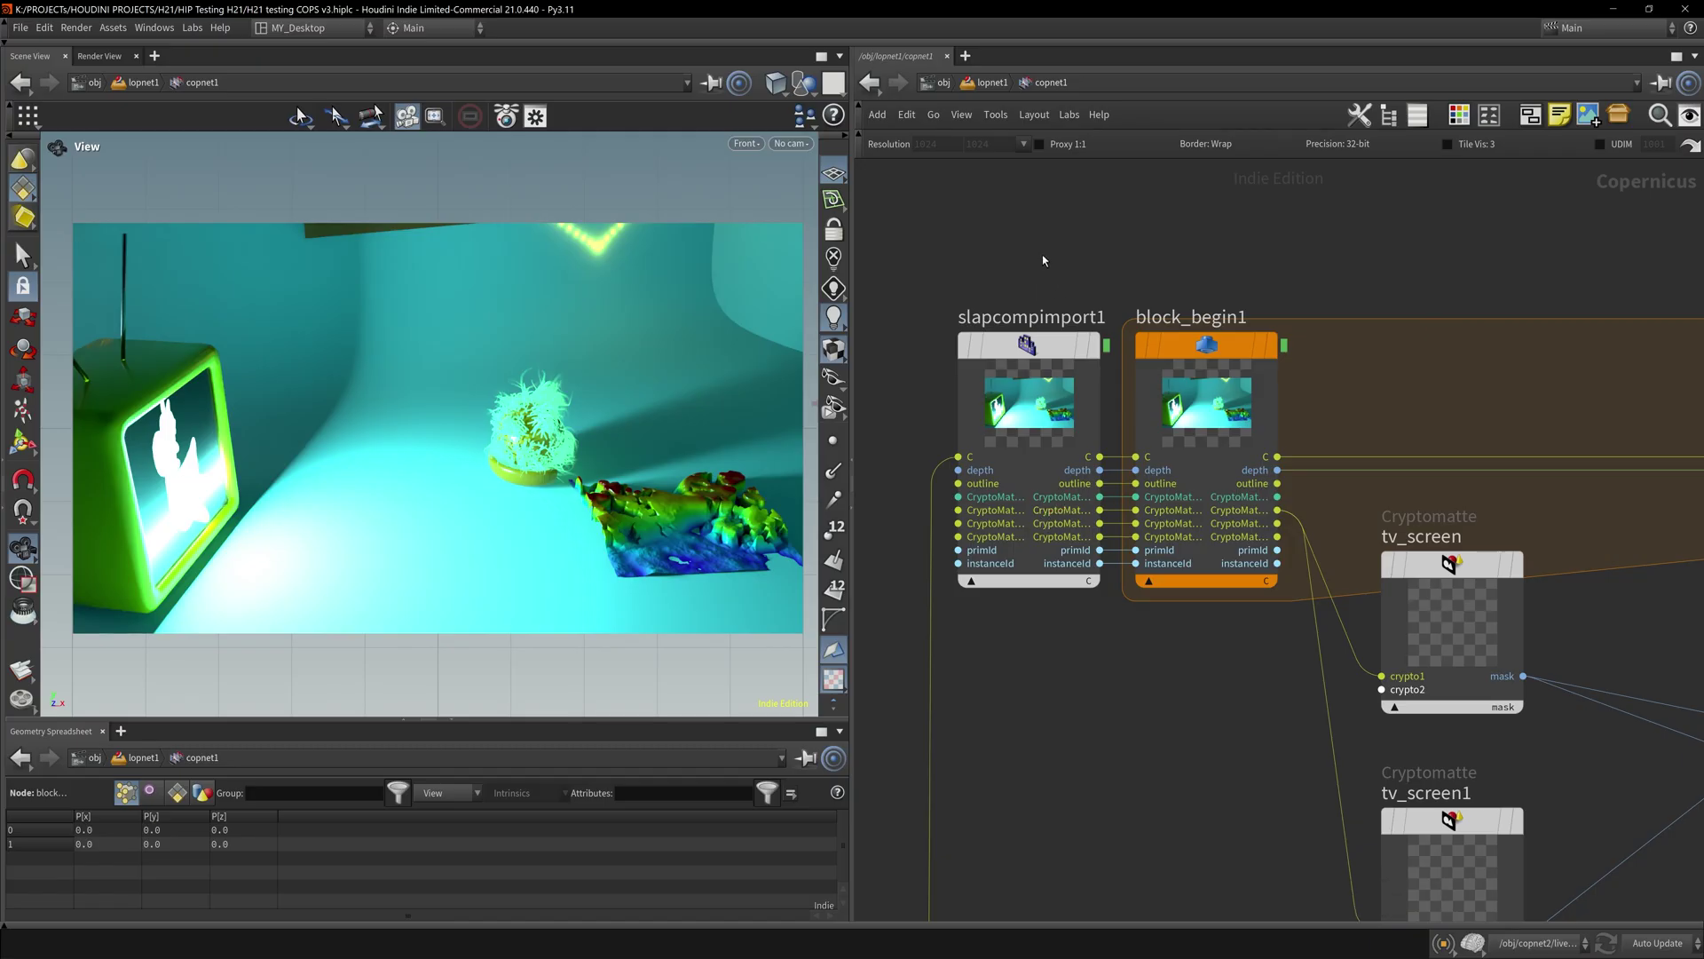
- Return to lopnet1 and preview the outline, CryptoMaterial and depth render outputs in the viewport, ending on CryptoMaterial
click(993, 83)
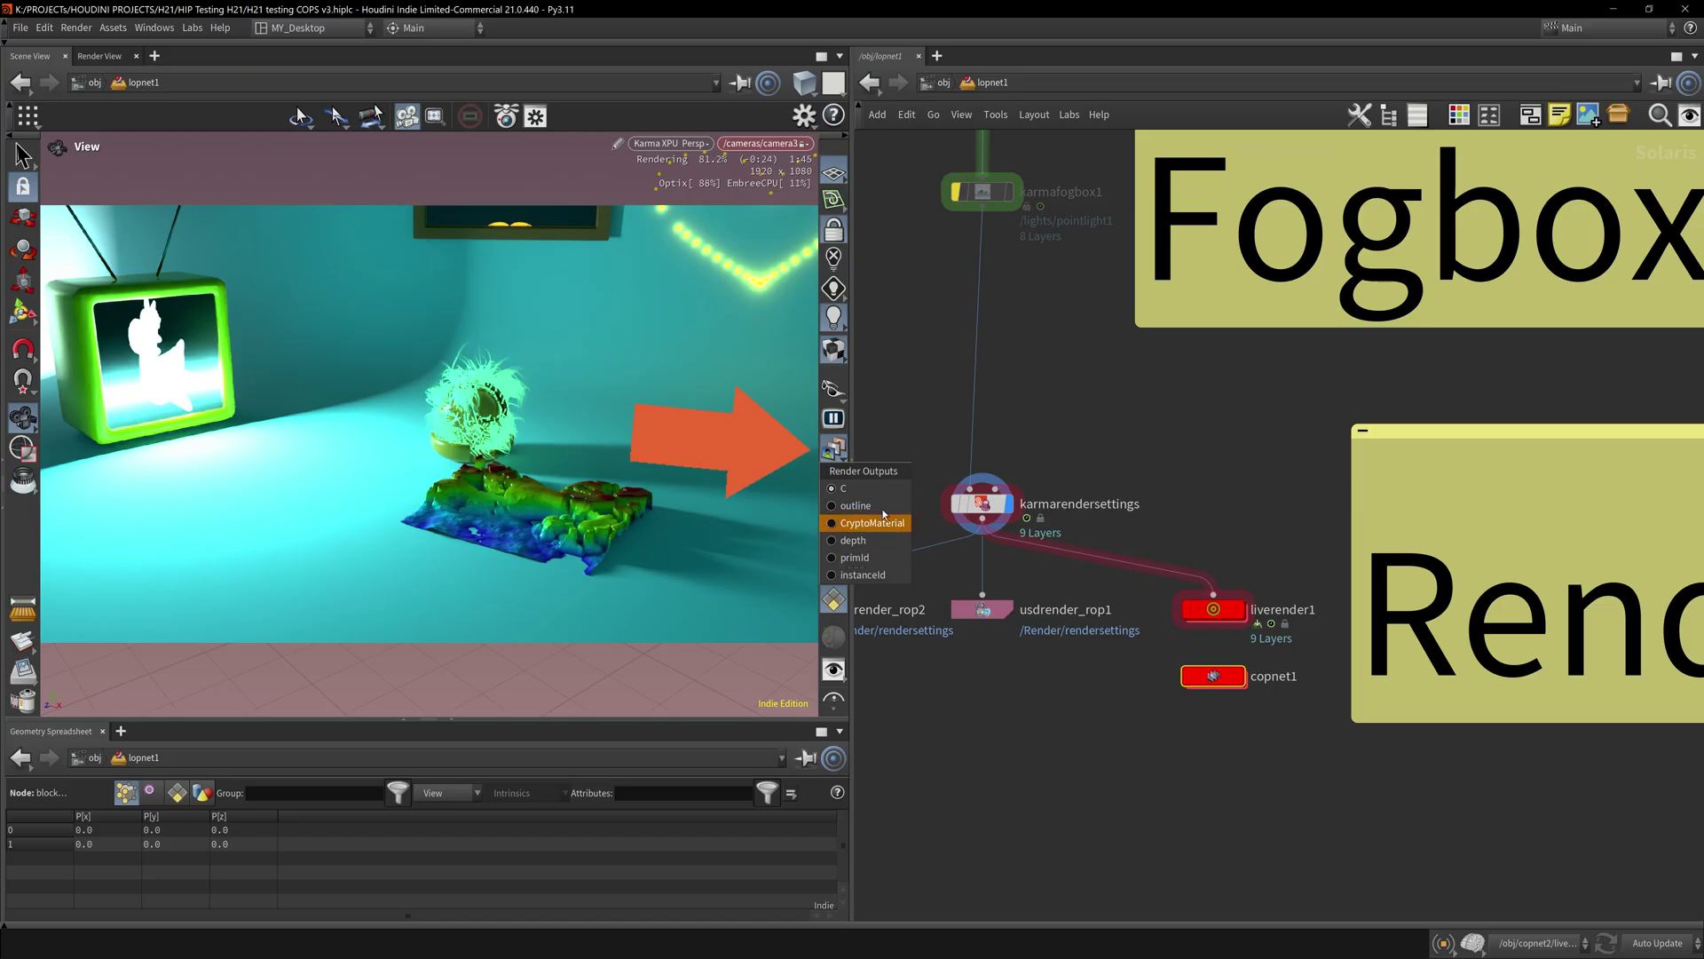
click(865, 522)
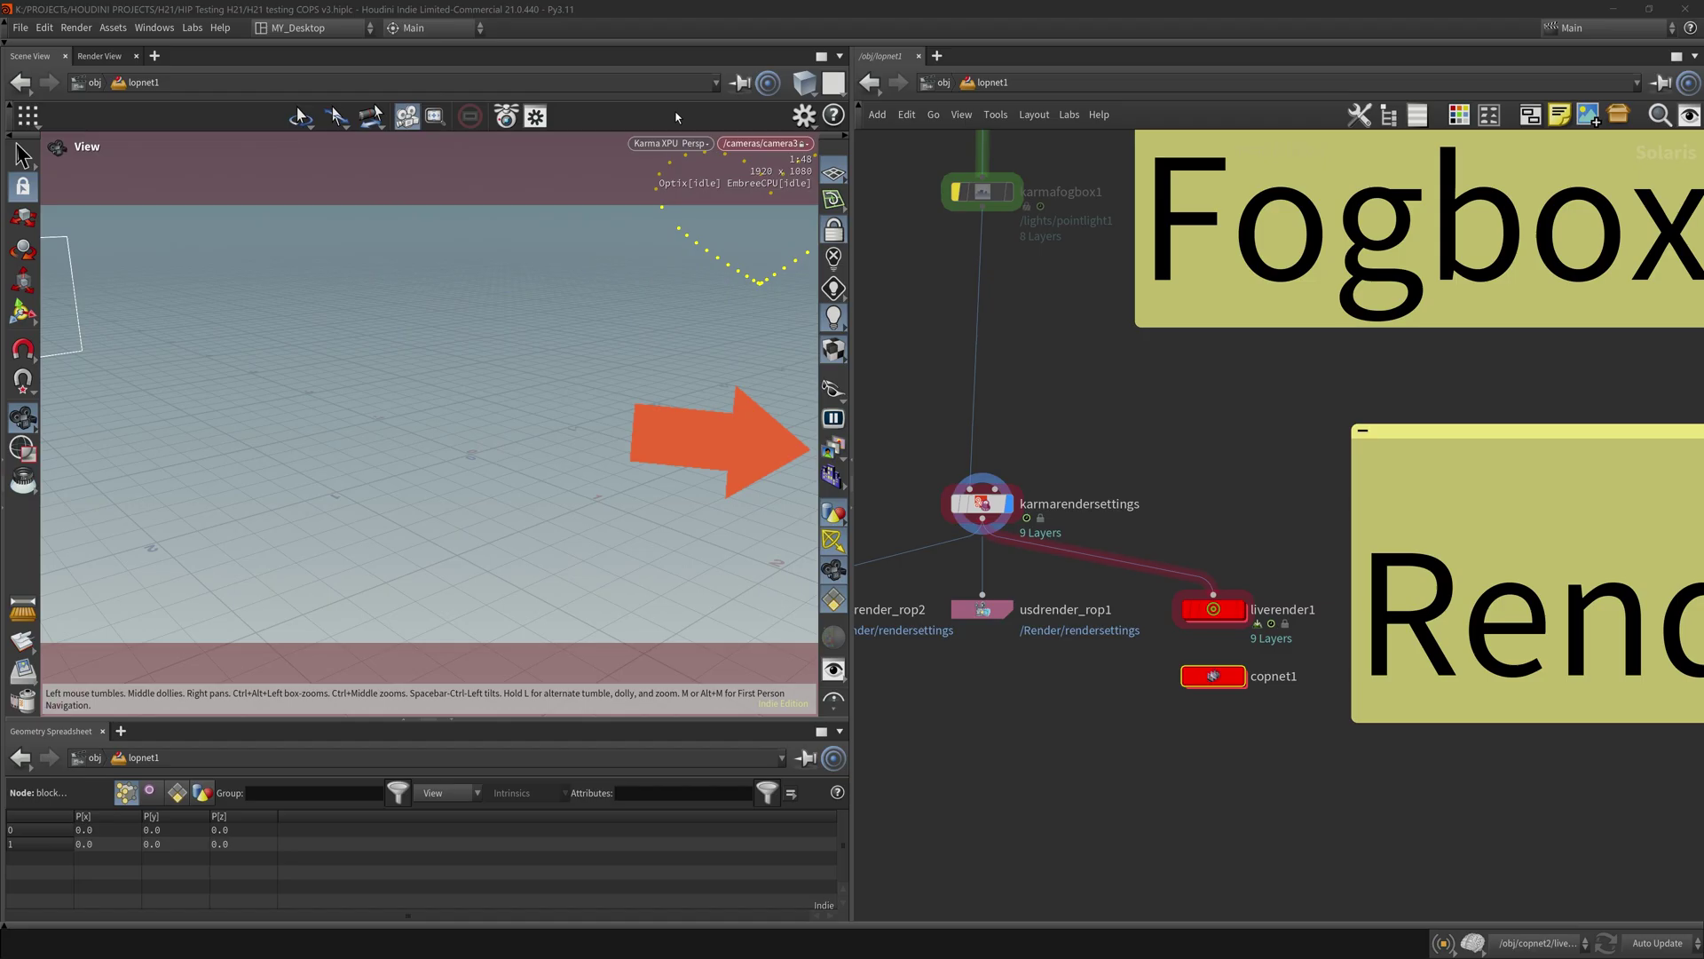
click(830, 453)
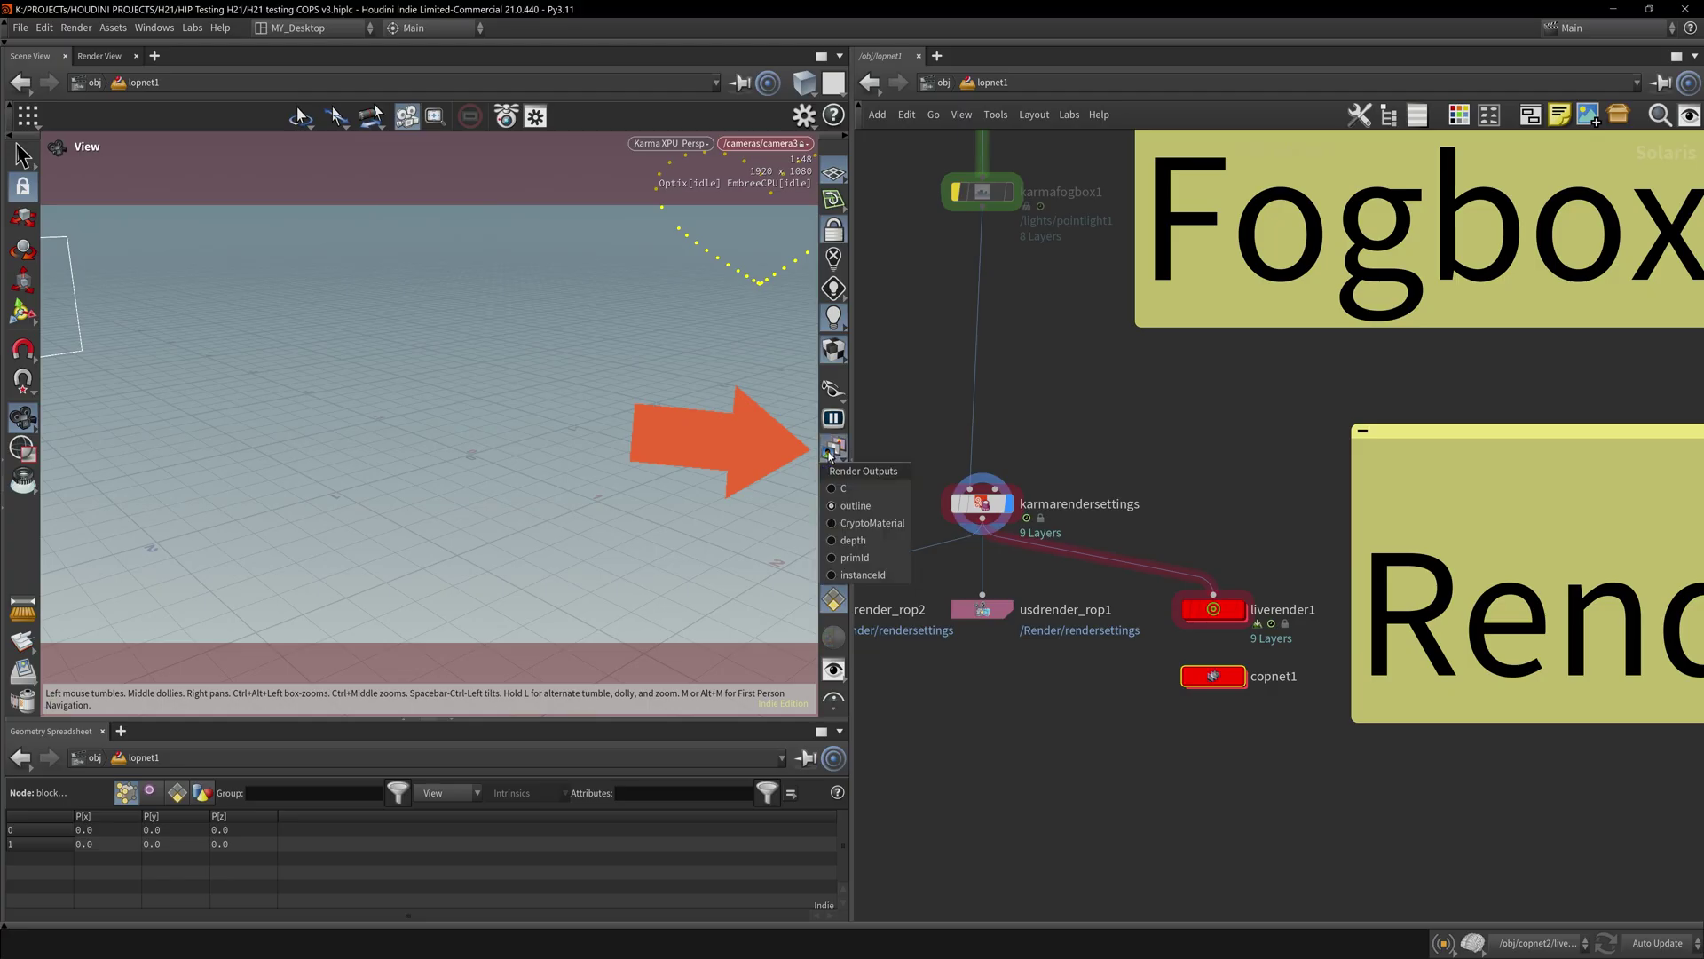
click(851, 525)
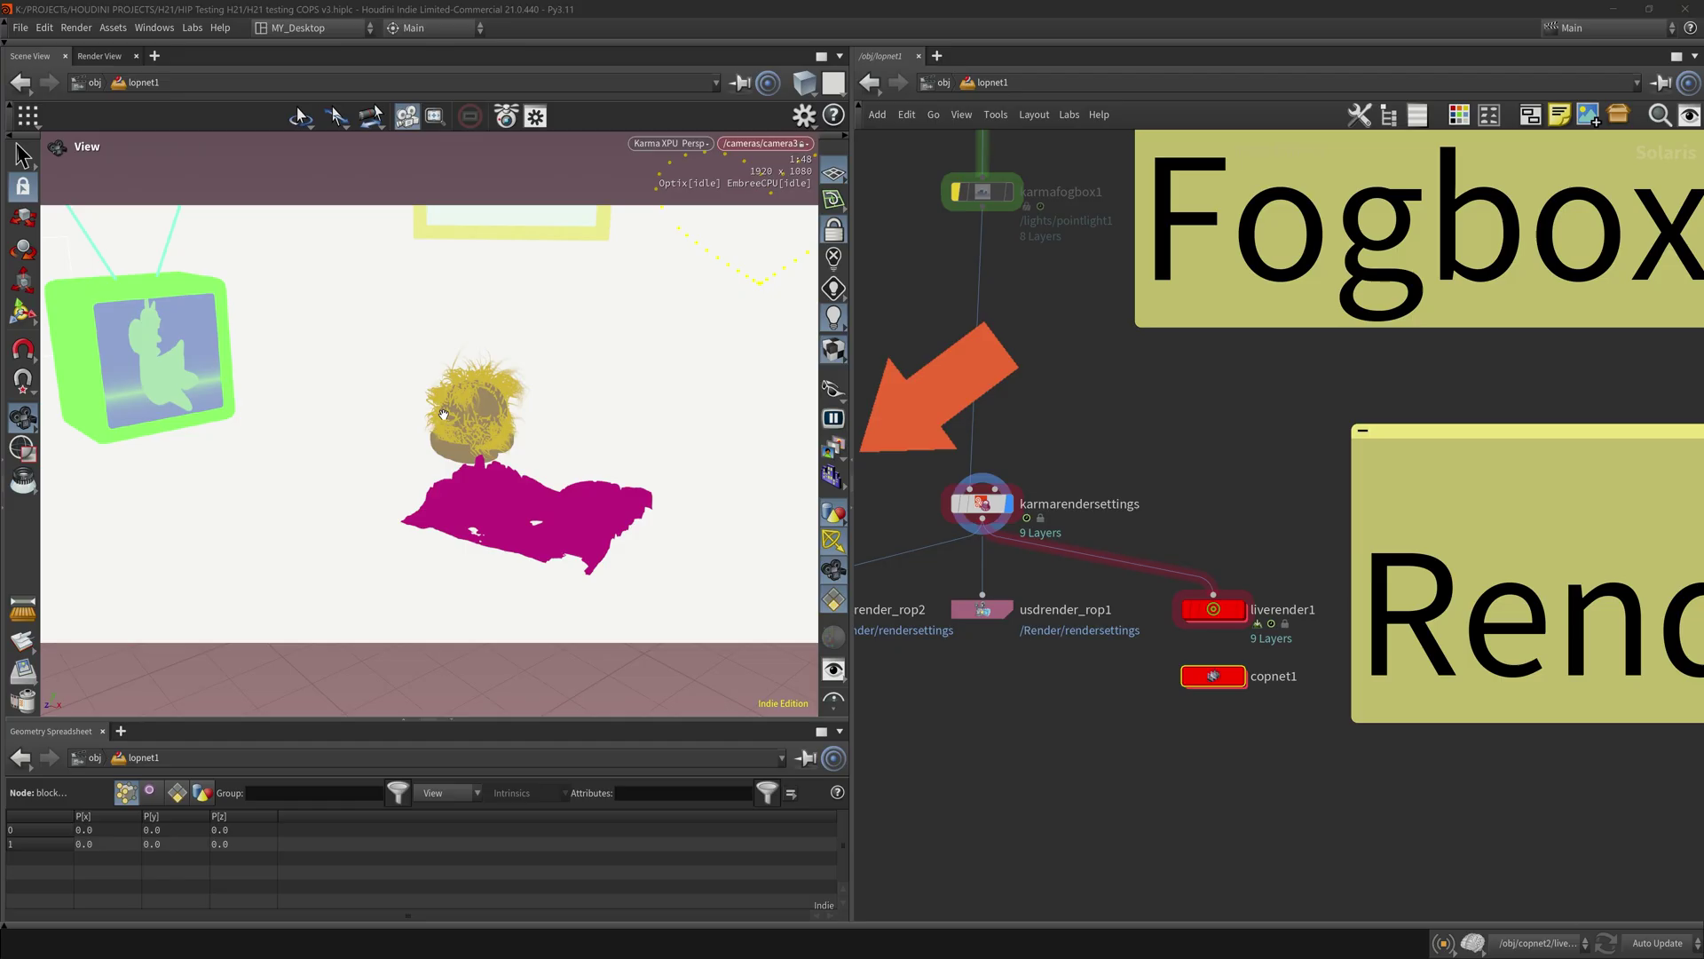
click(833, 447)
click(870, 528)
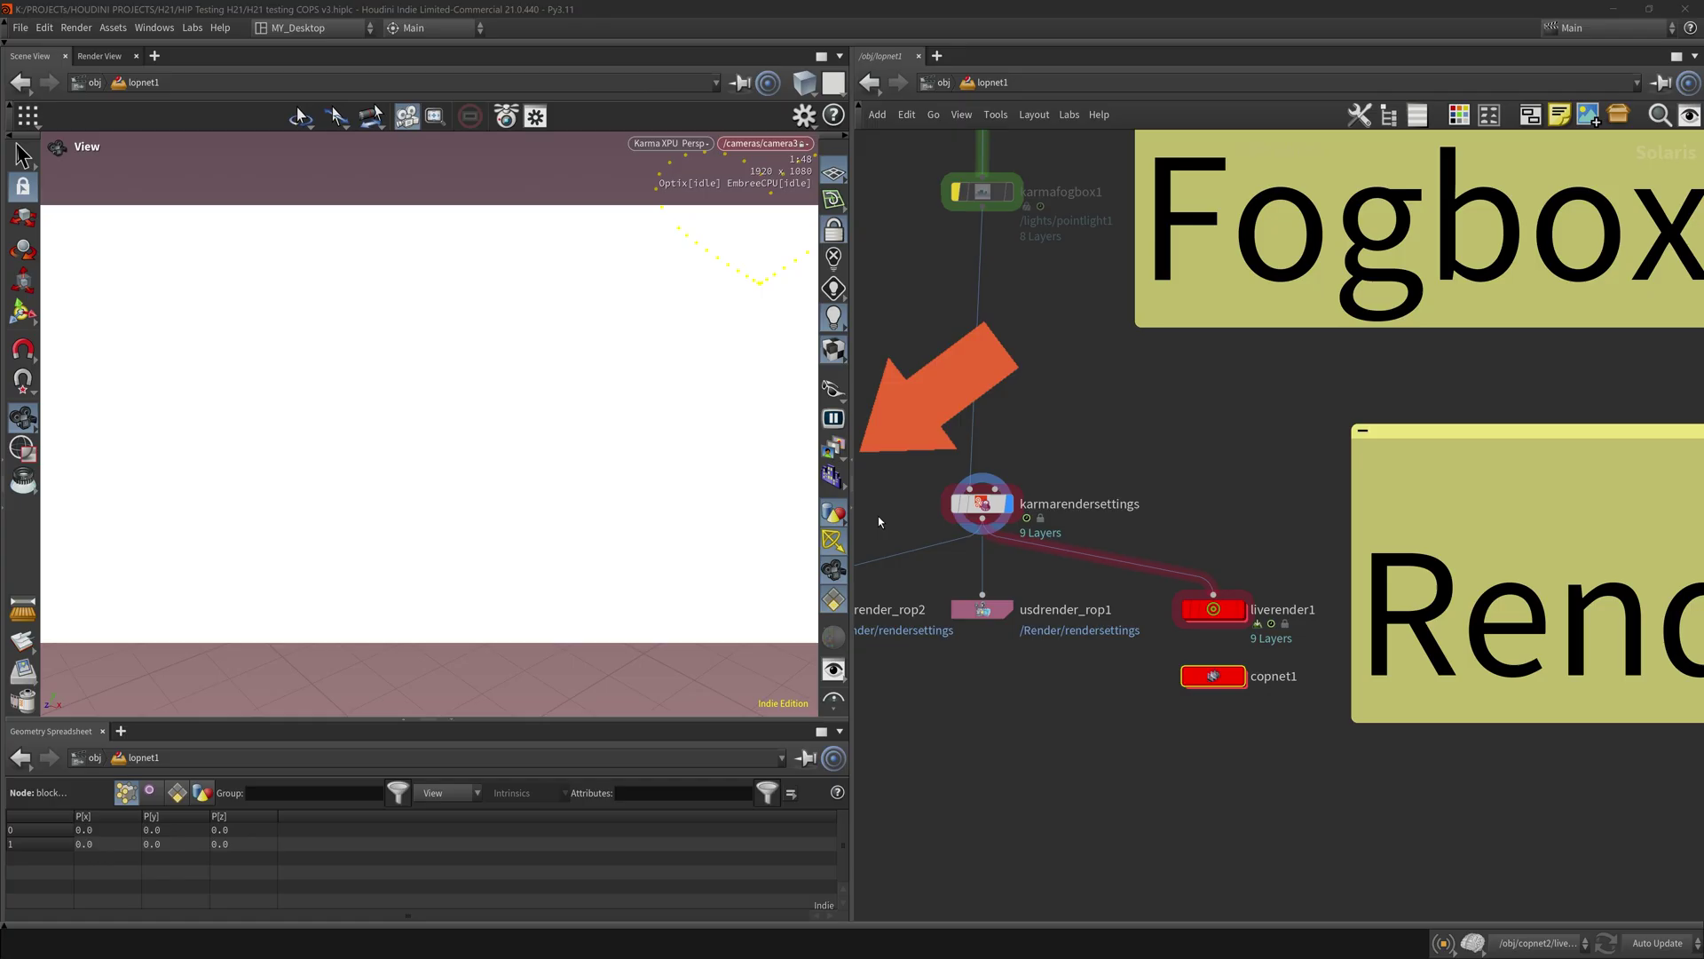
click(834, 447)
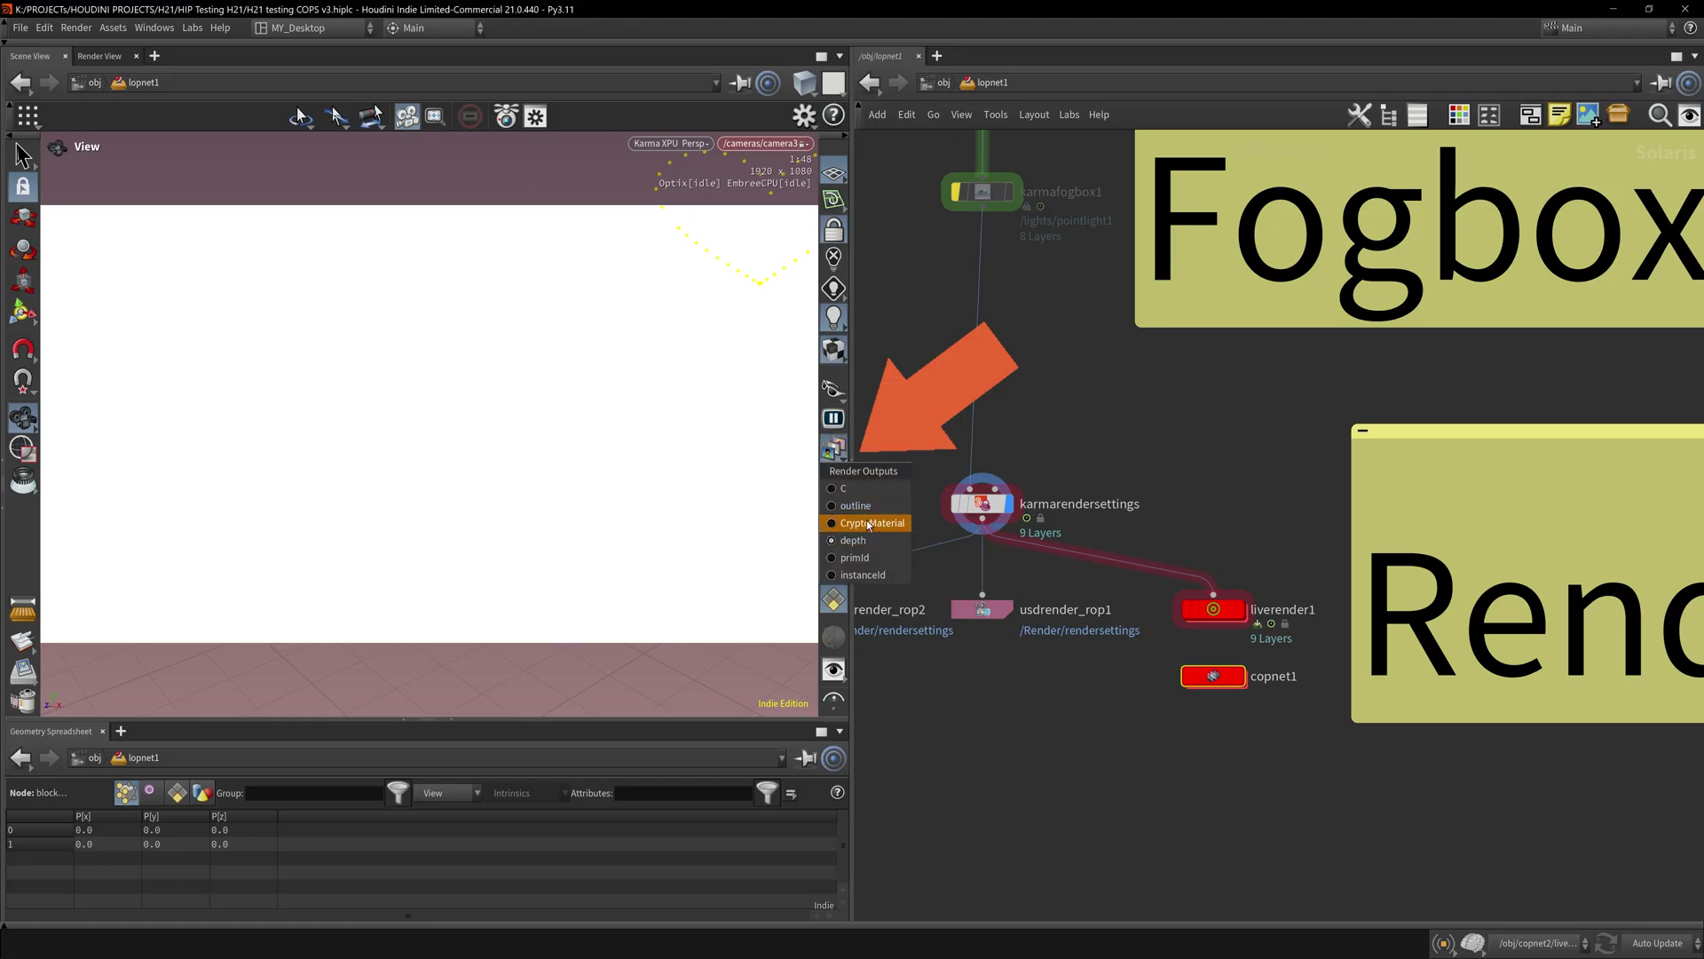
click(866, 522)
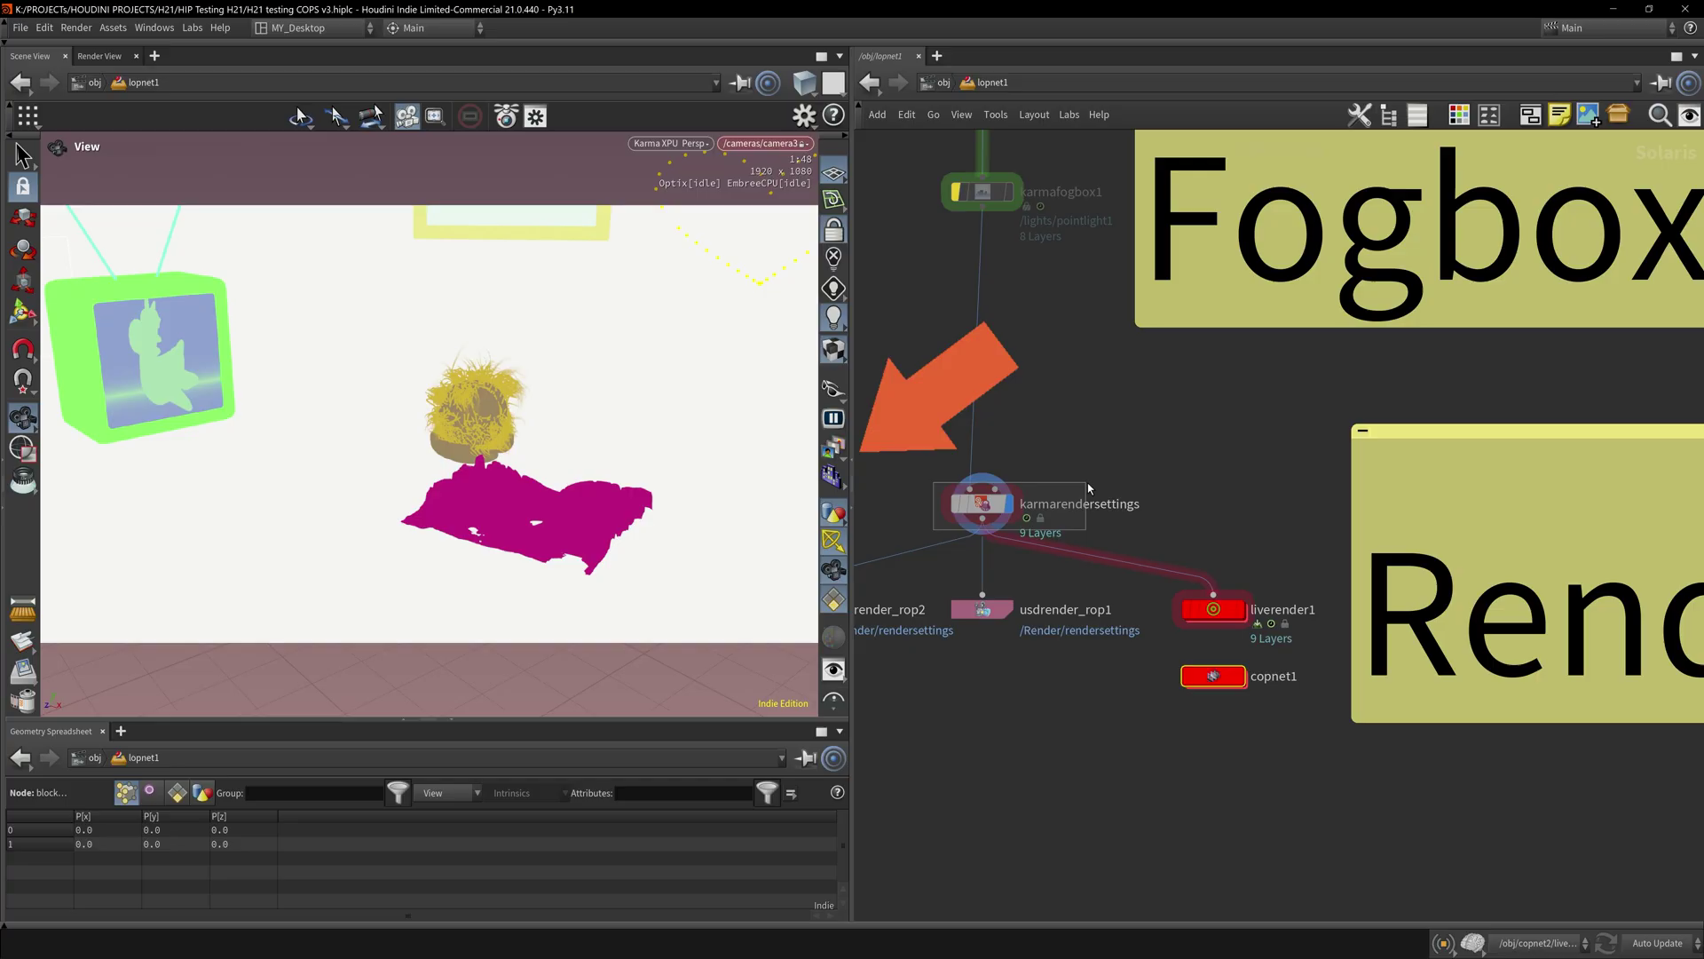
- Examine the karmarendersettings node's image output AOVs, down to the CryptoMaterial entry in its extra render vars
click(982, 502)
click(963, 504)
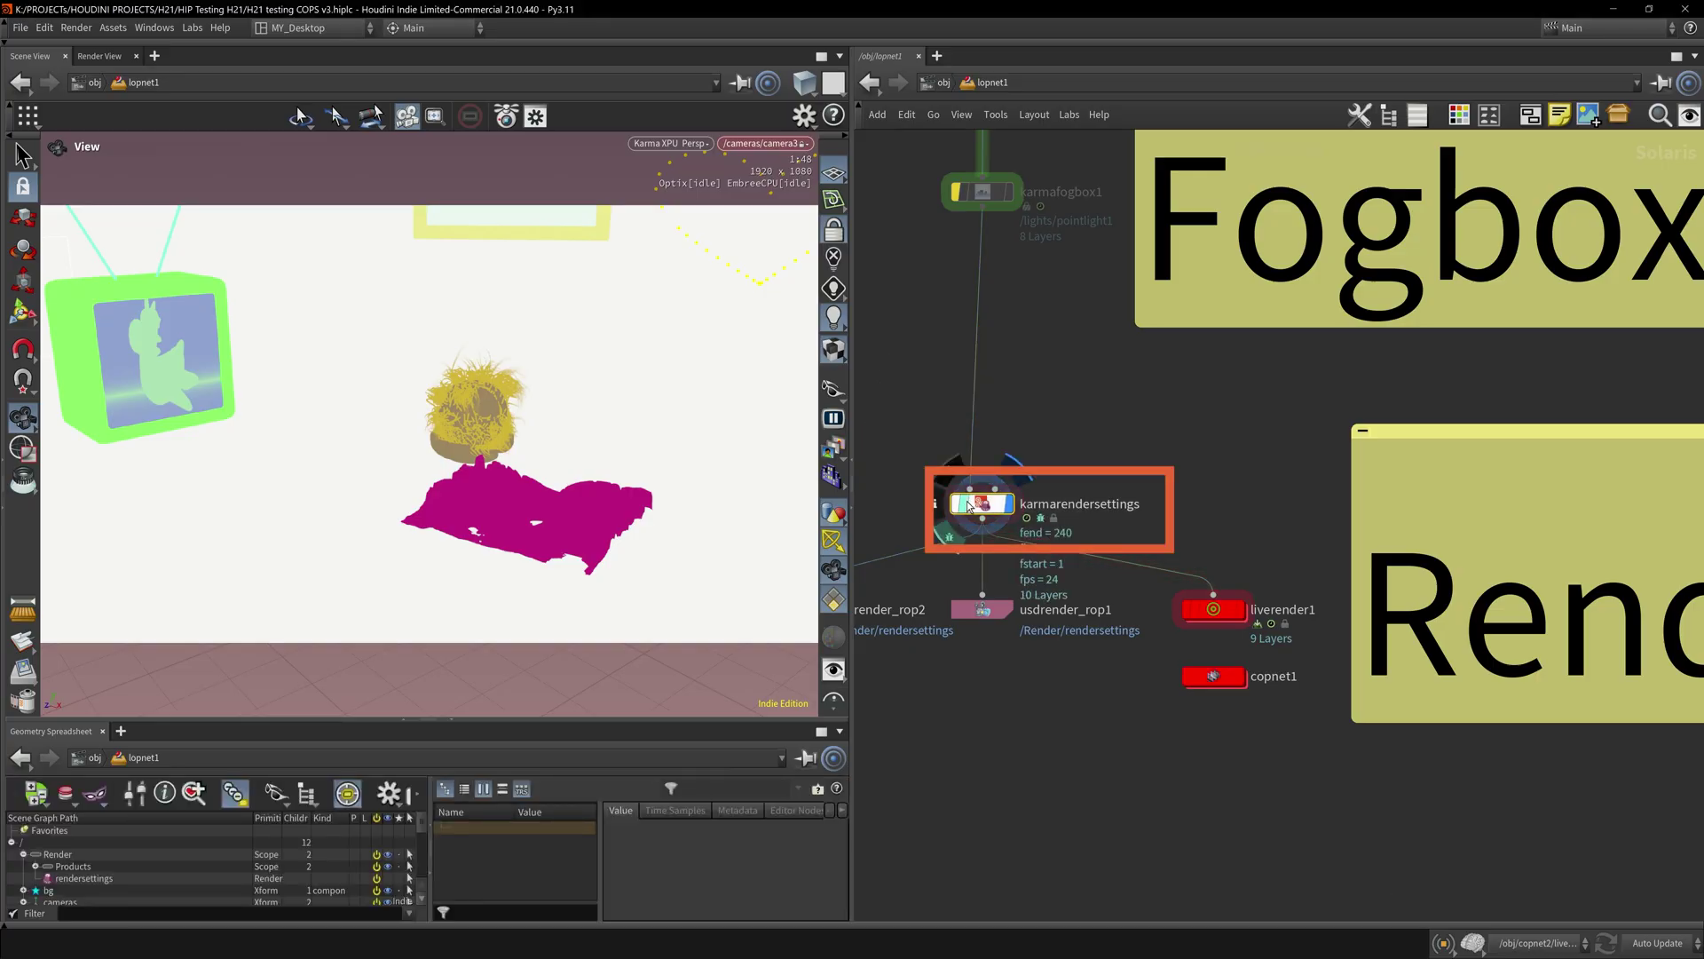
key(p)
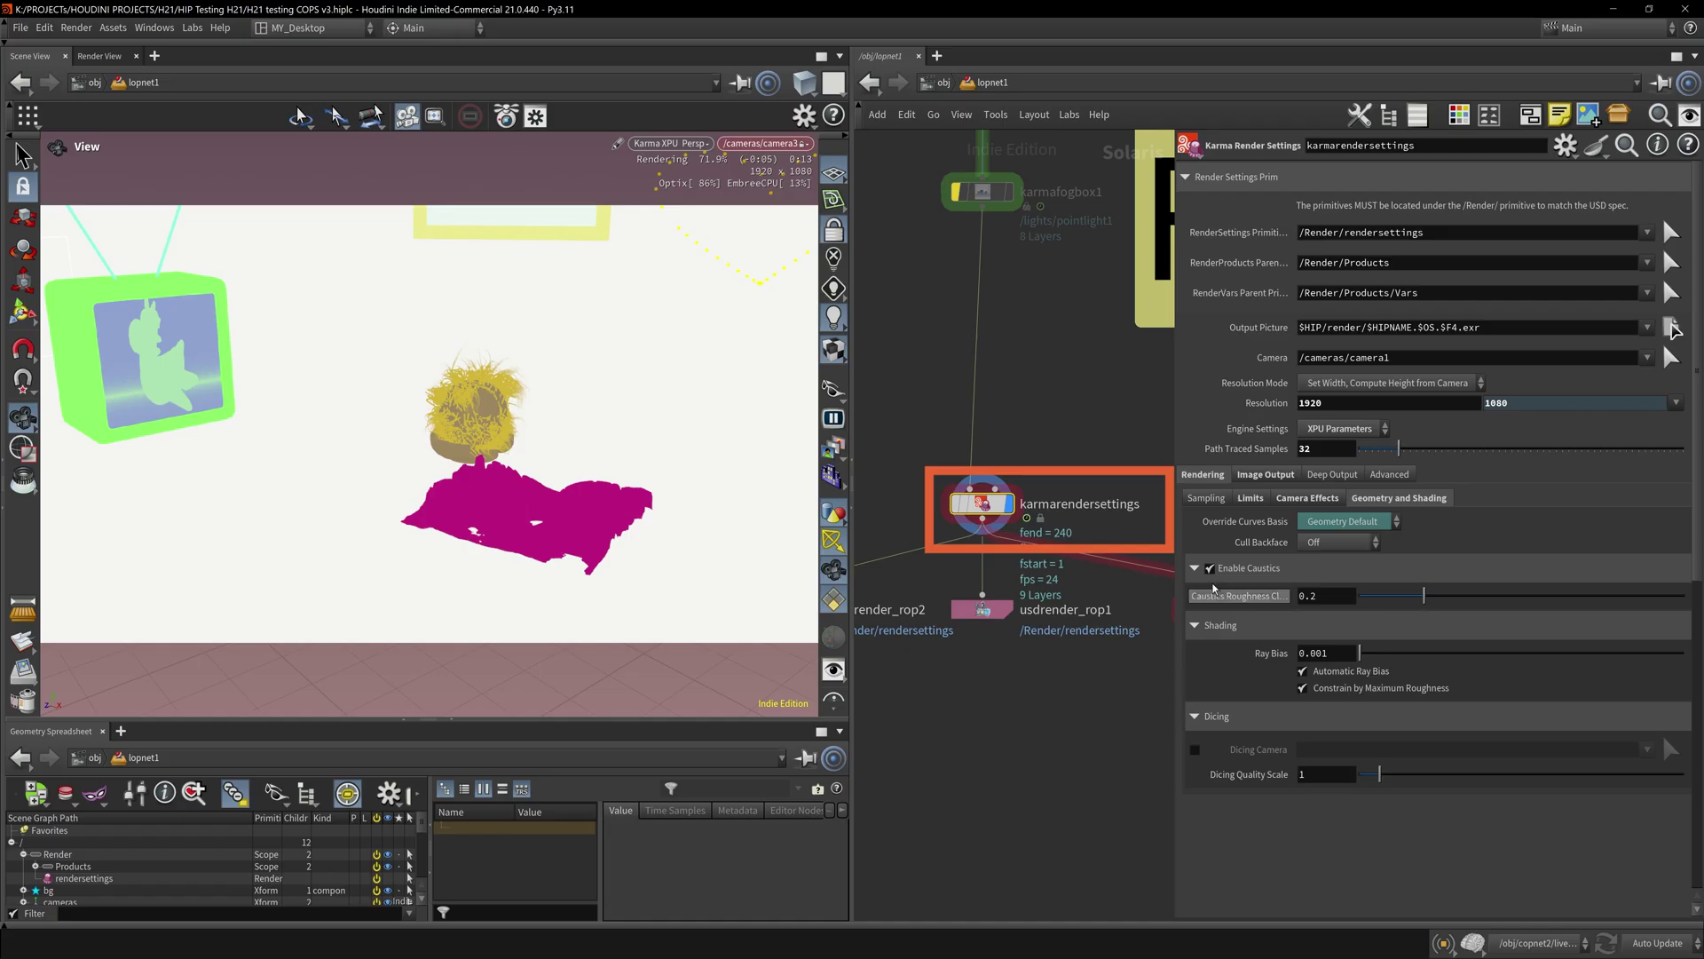
click(1268, 475)
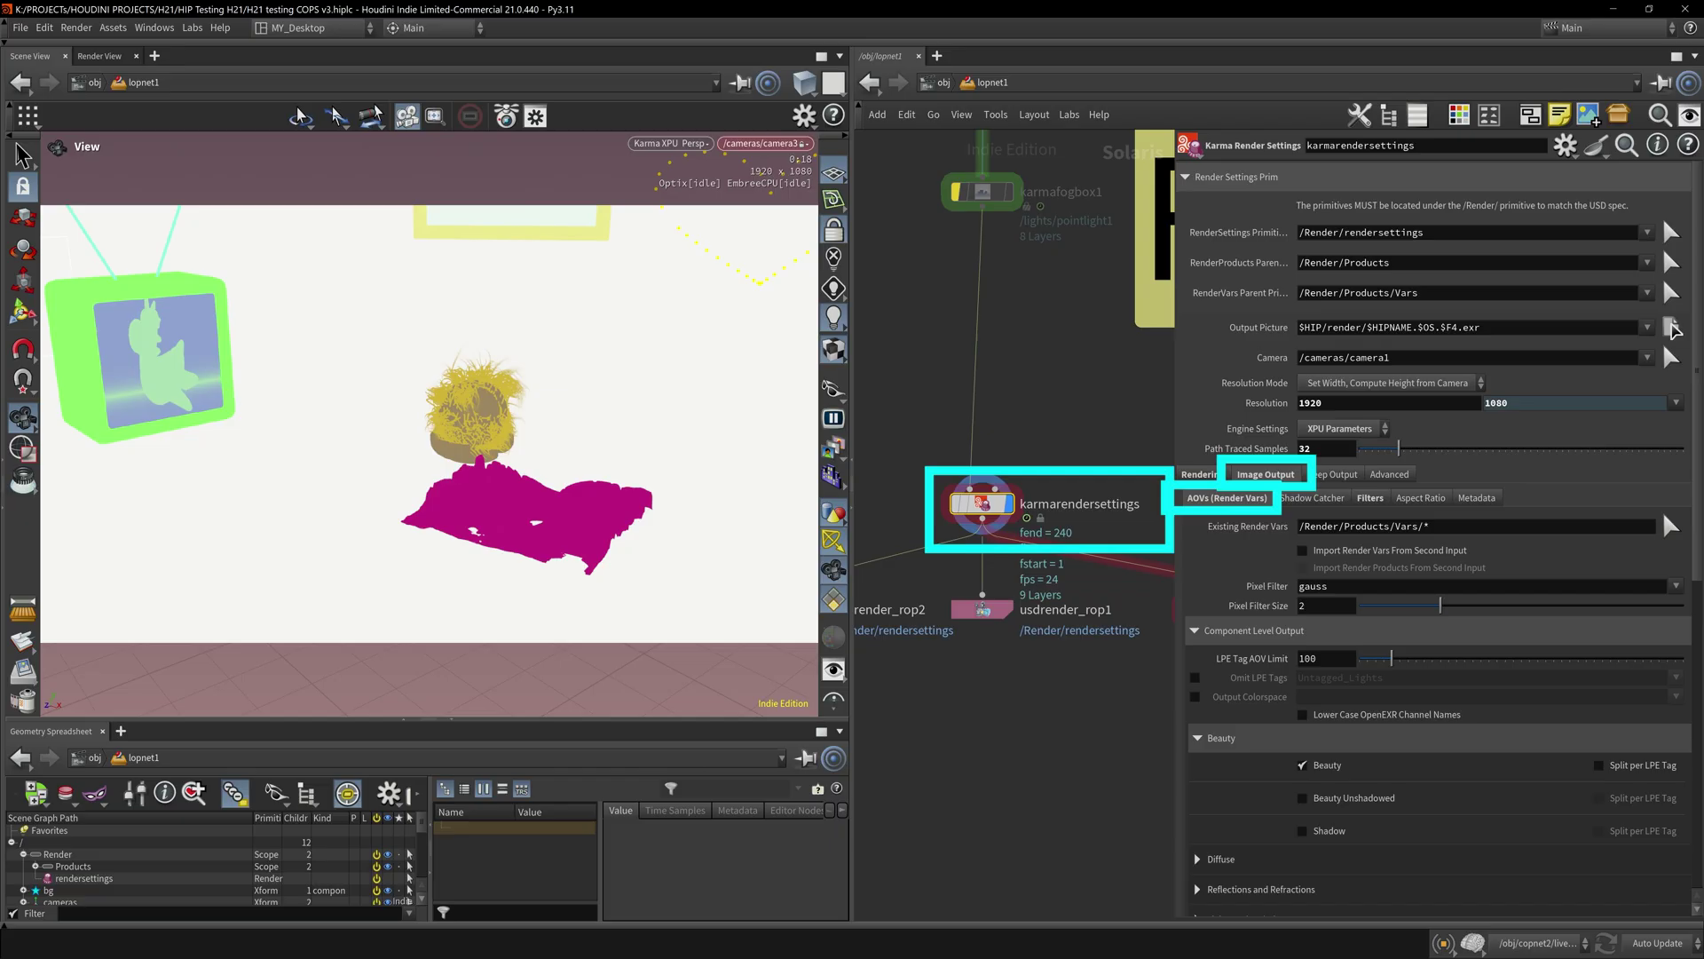
scroll(1672, 331, down, 10)
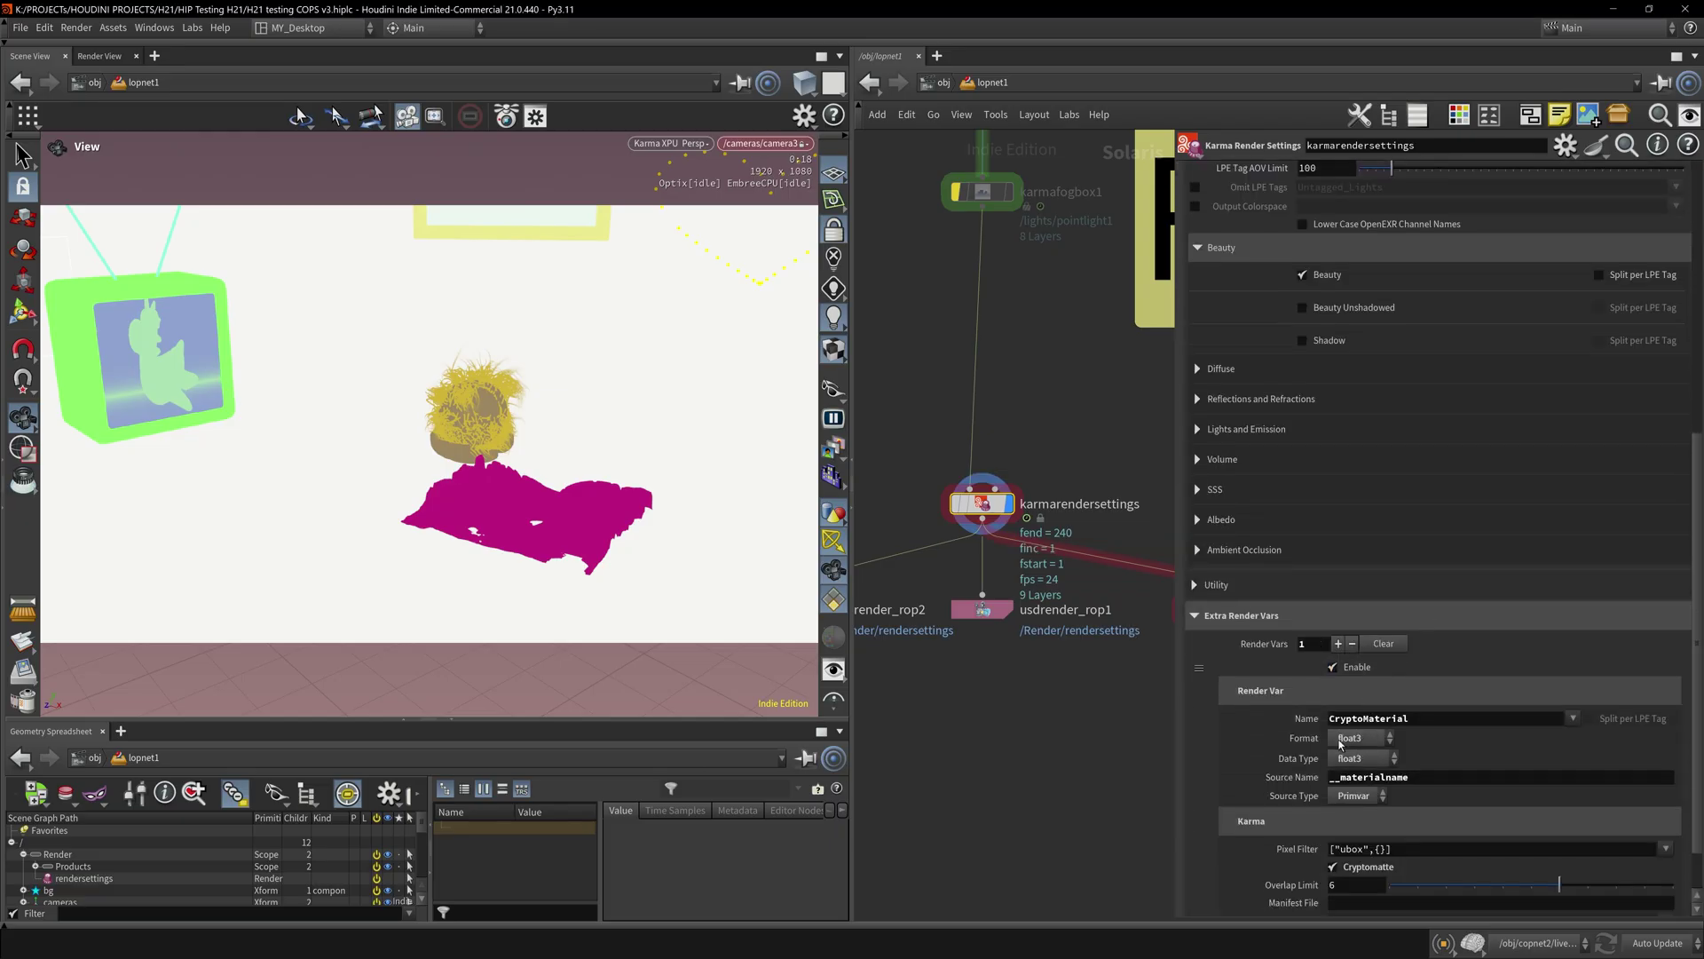
scroll(1340, 744, down, 2)
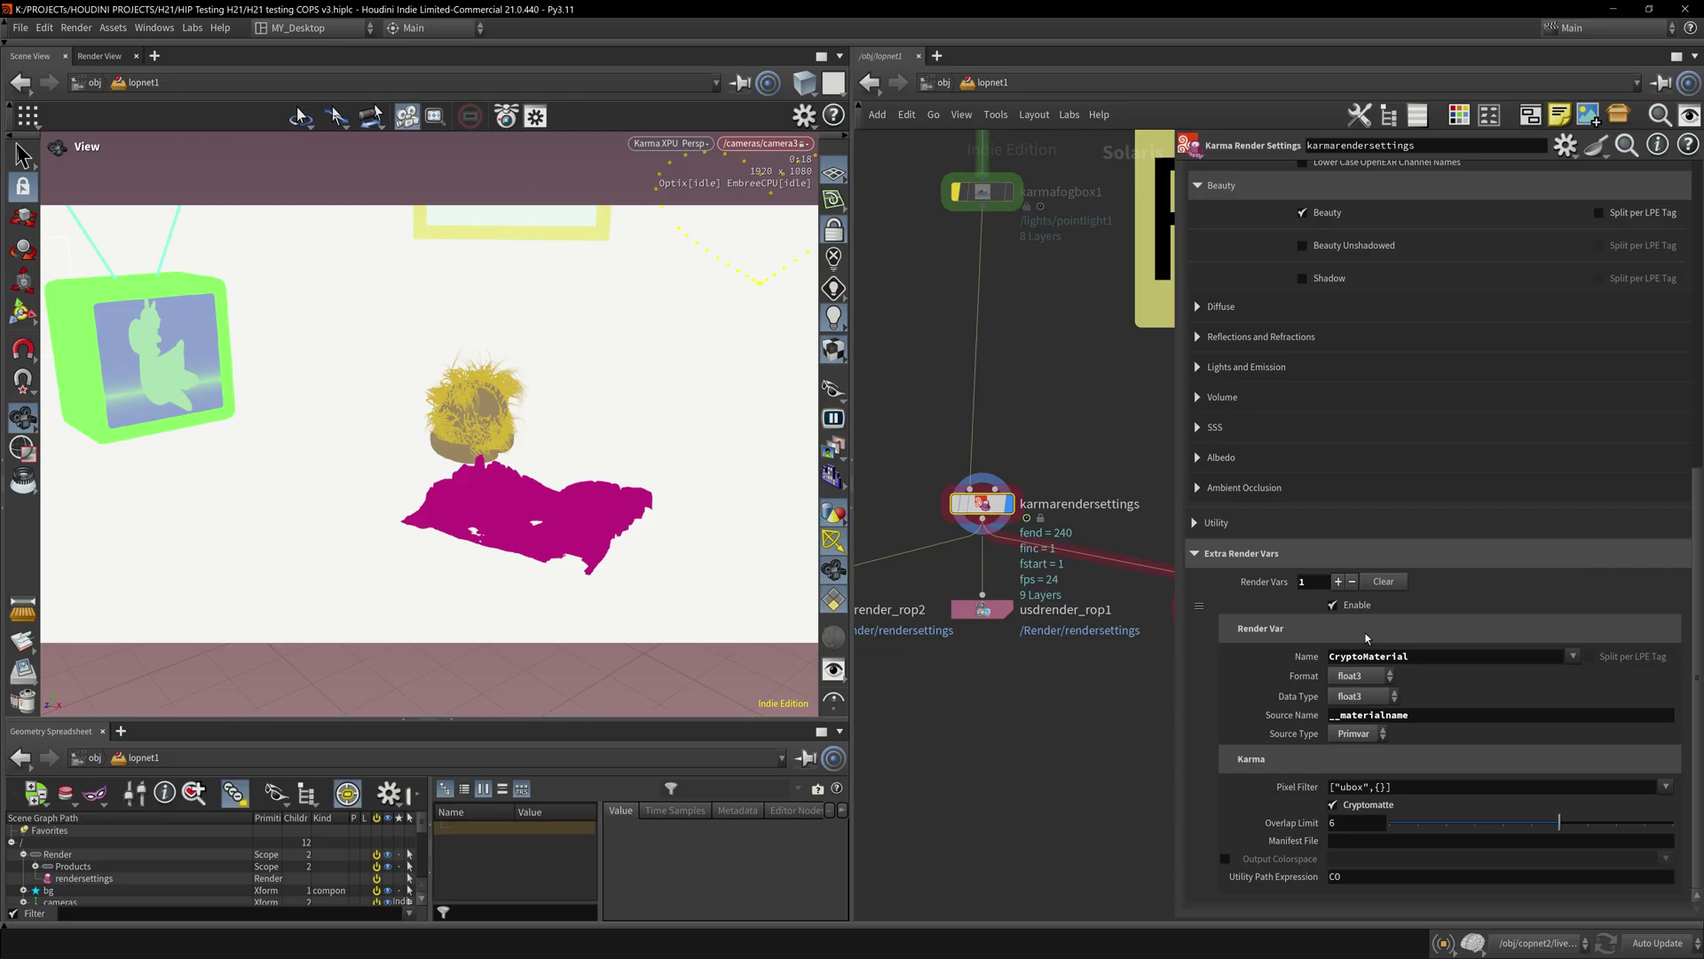
- Clear karmarendersettings' extra render vars, add a new one with the Cryptomatte Object Name preset, and check the viewport's render outputs for CryptoObject
click(1383, 582)
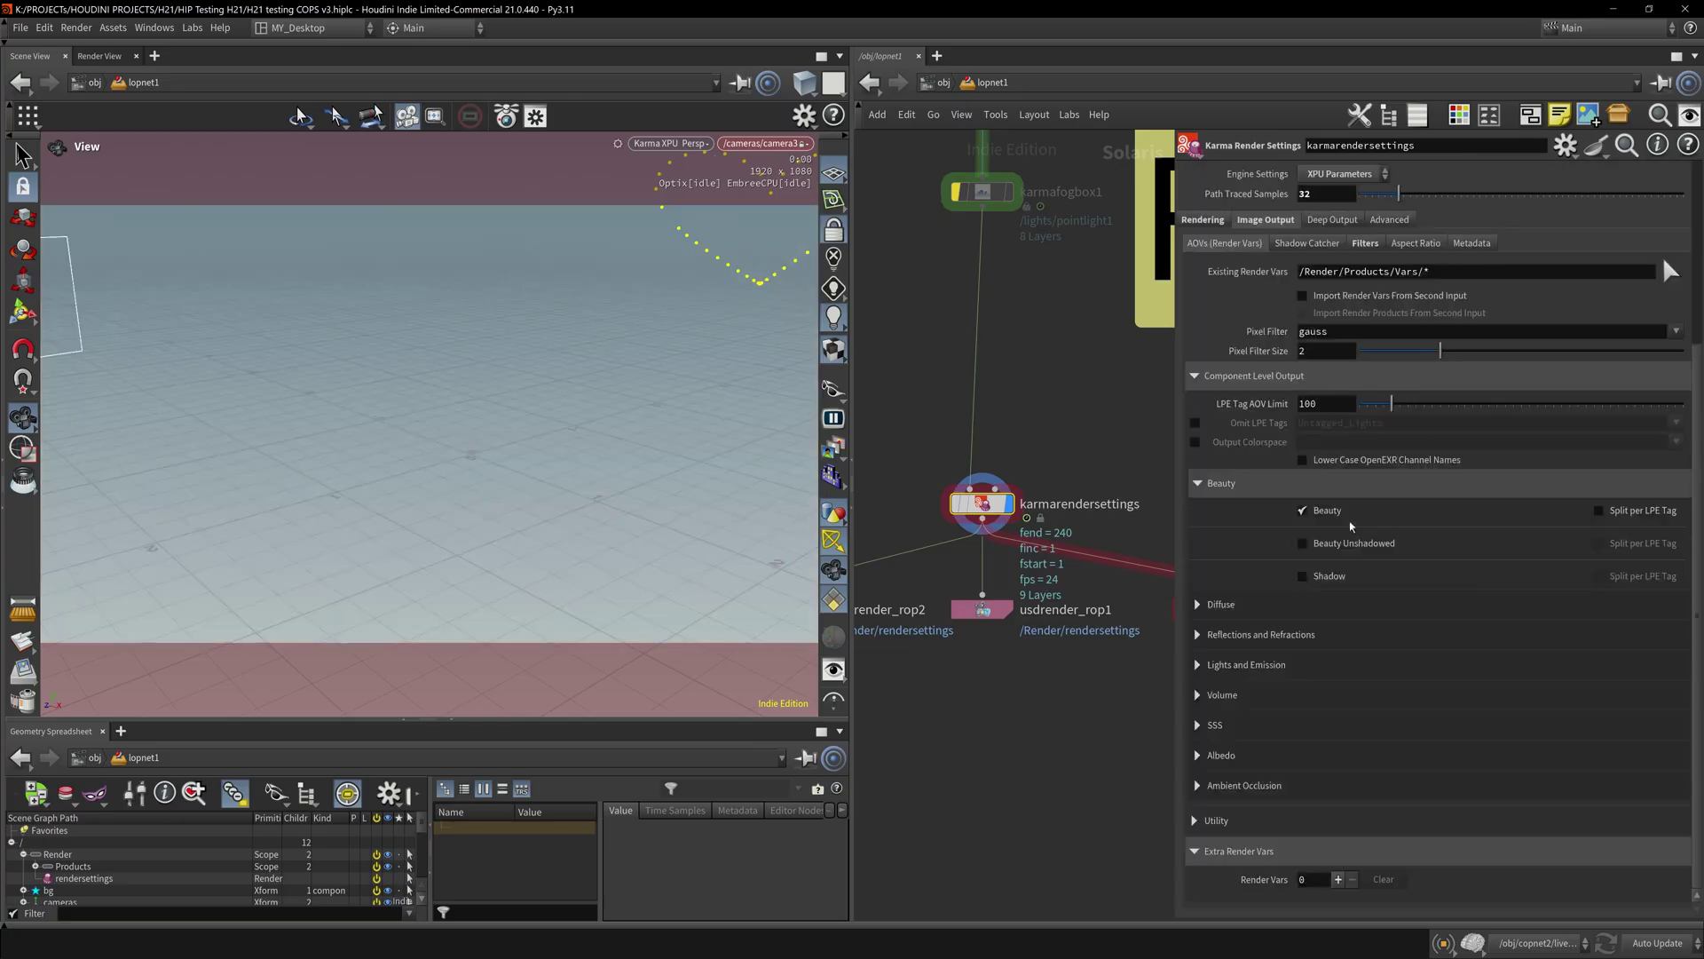
click(1337, 879)
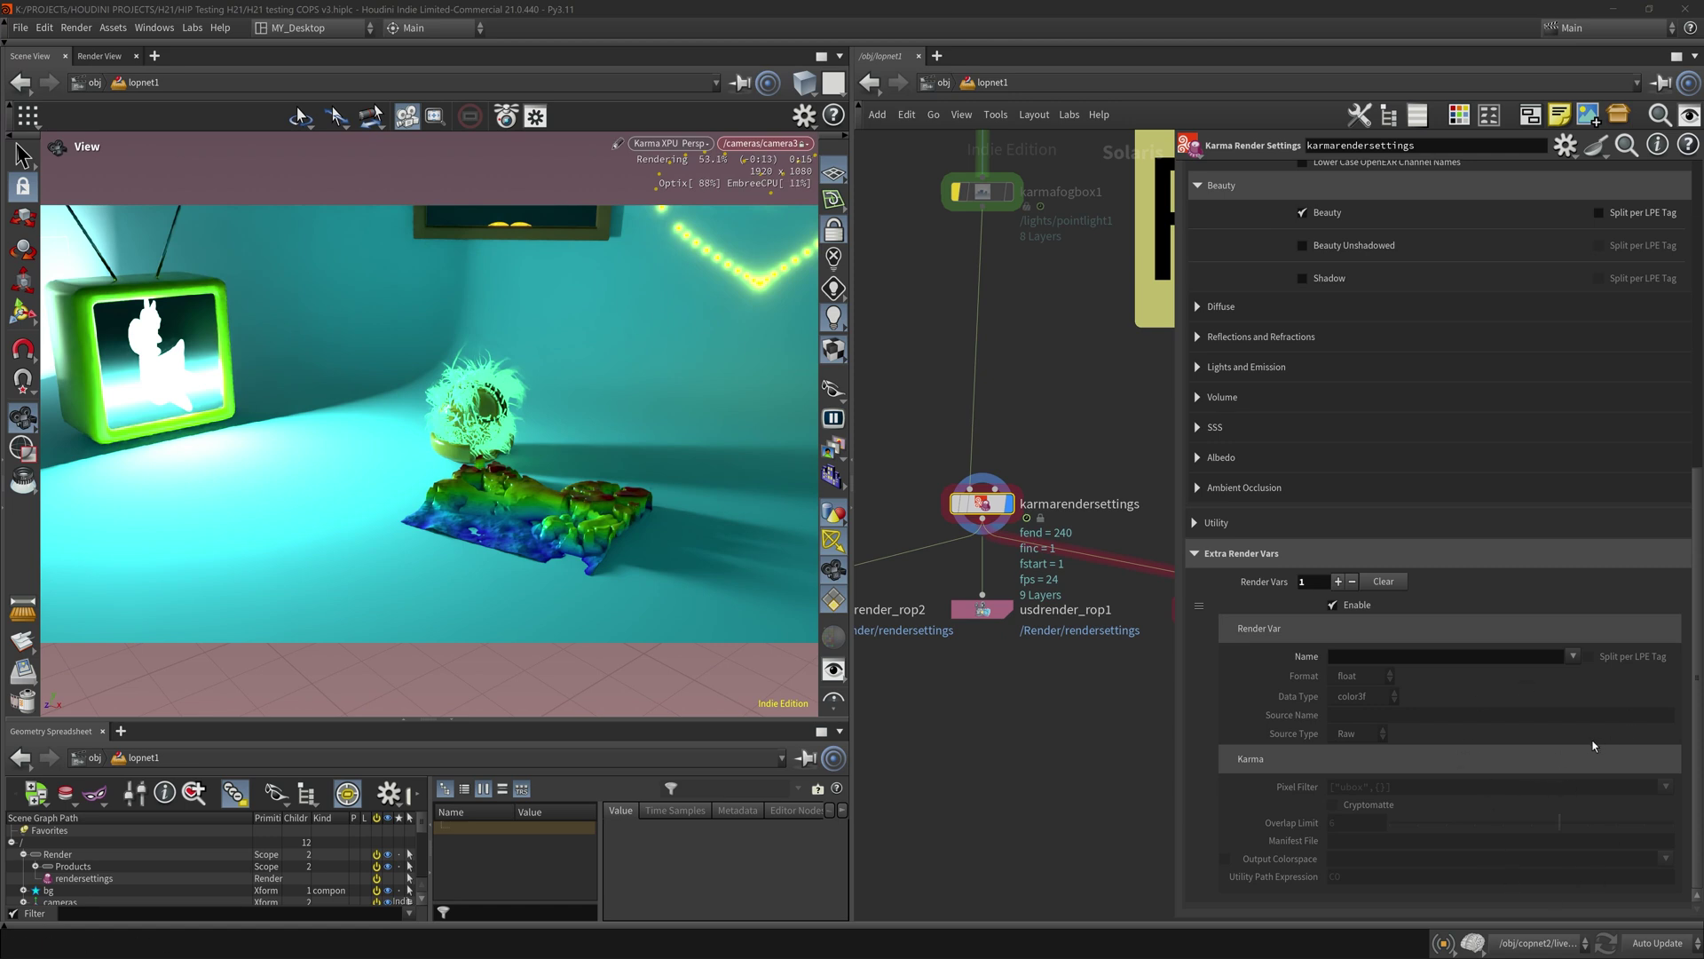
click(1573, 656)
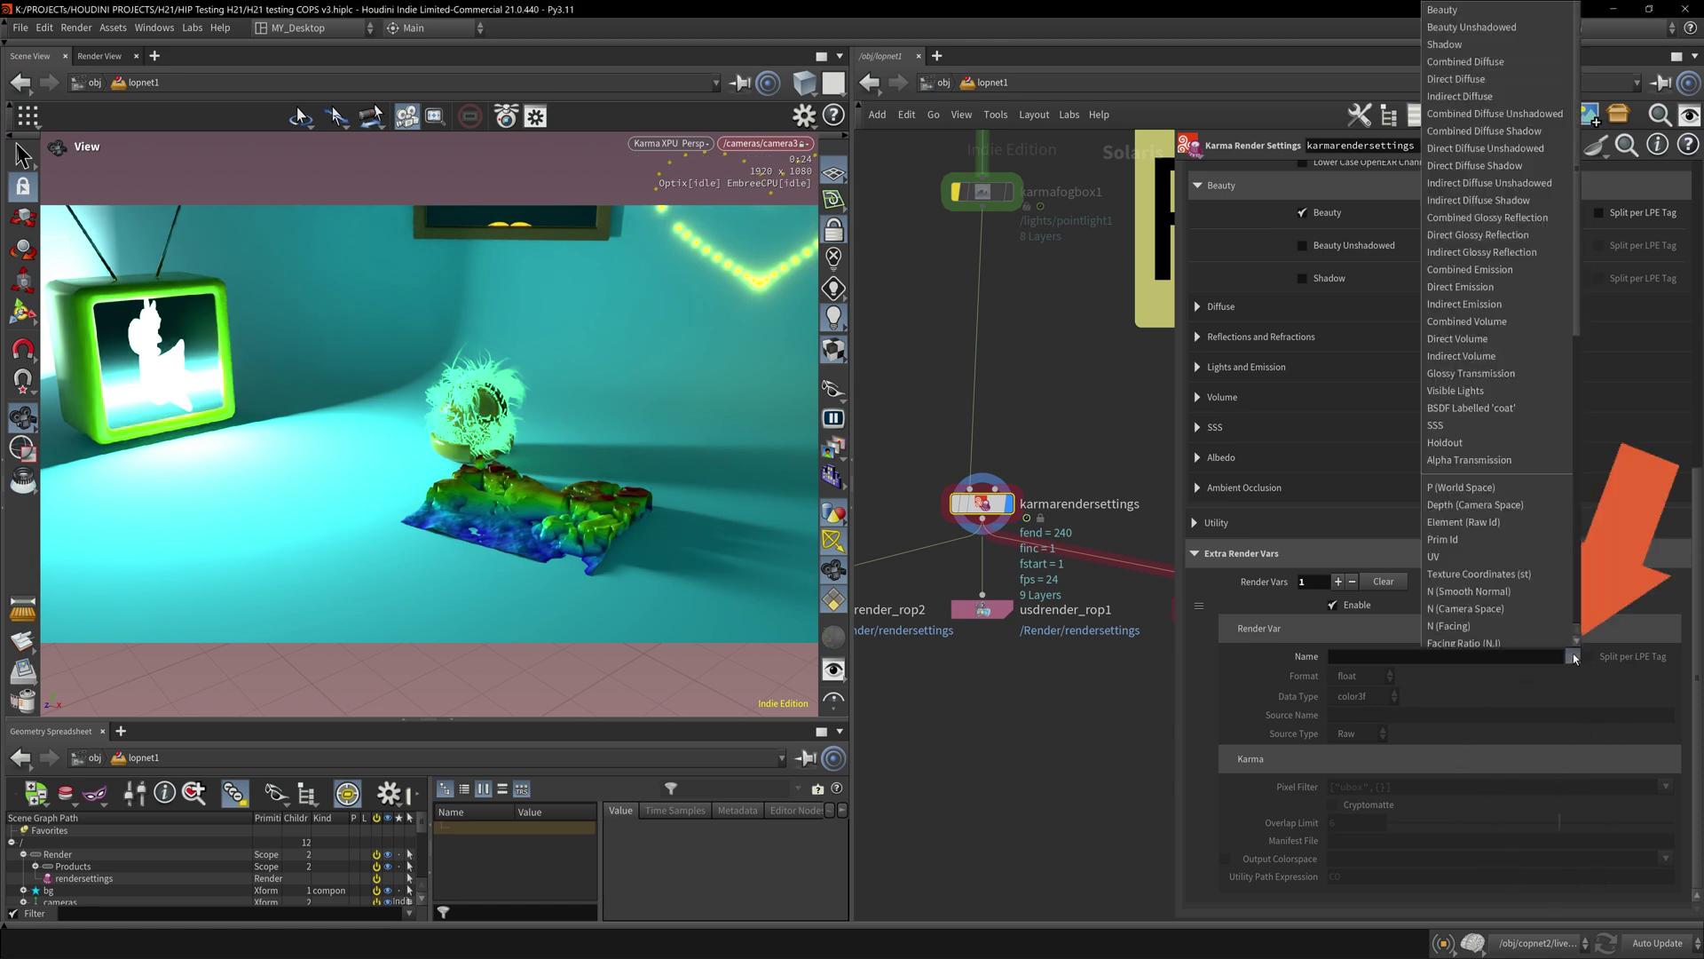
scroll(1465, 377, down, 1)
scroll(1464, 377, down, 5)
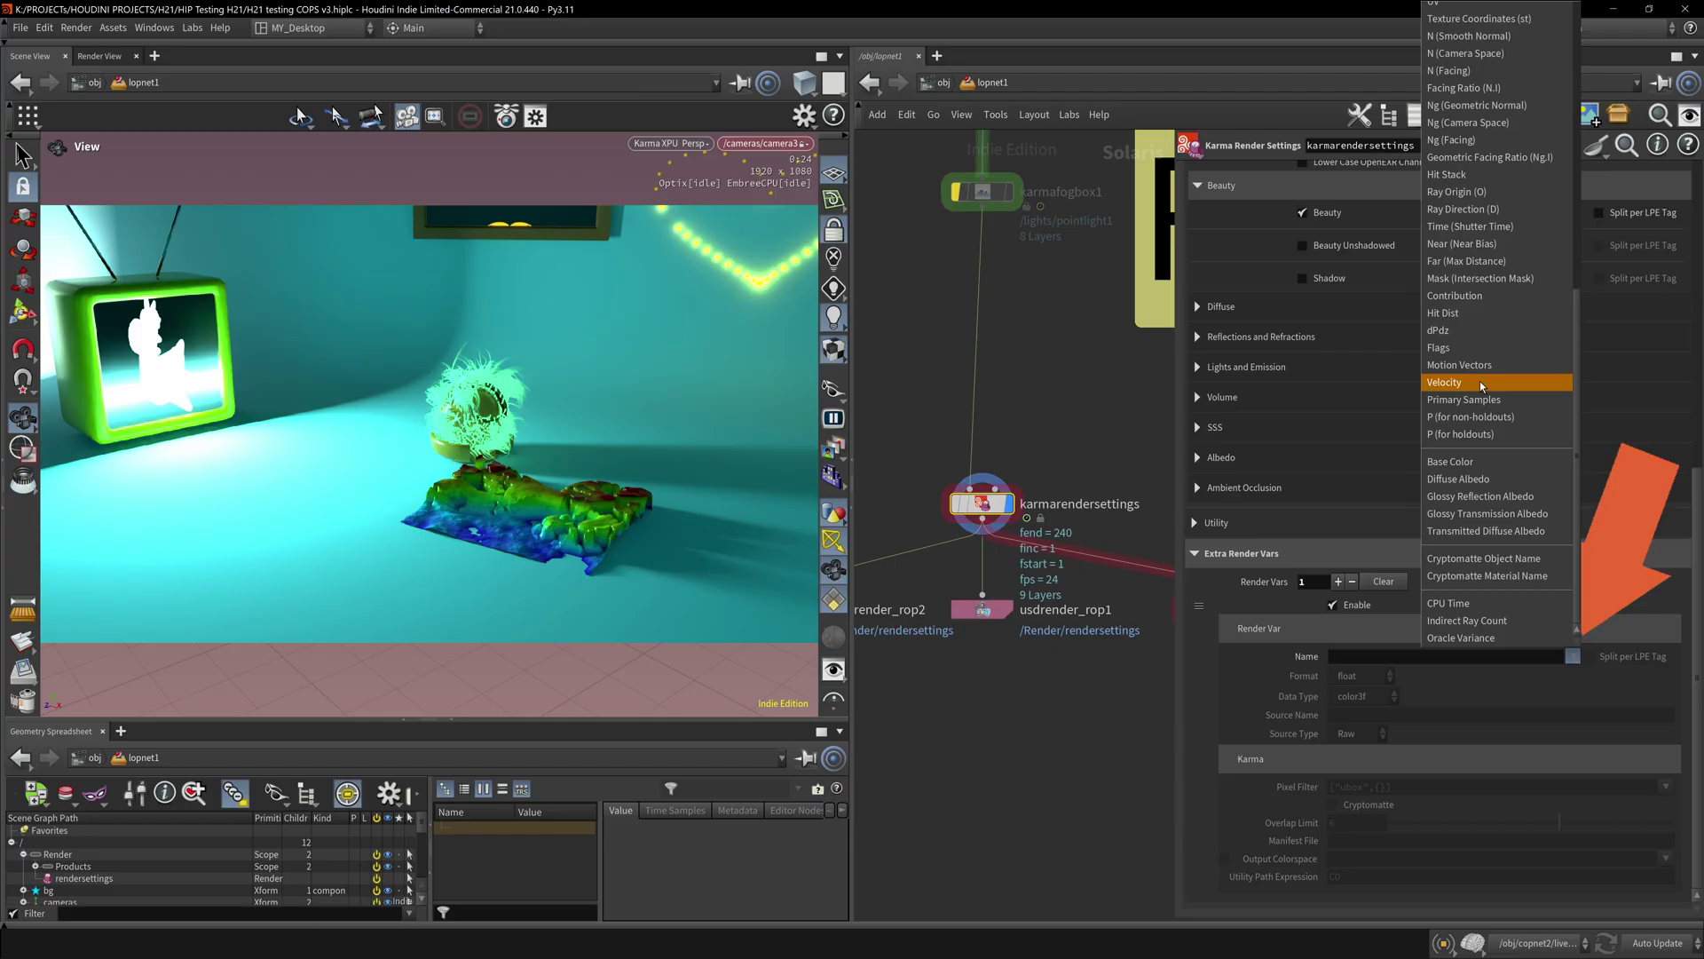
click(1513, 561)
click(833, 448)
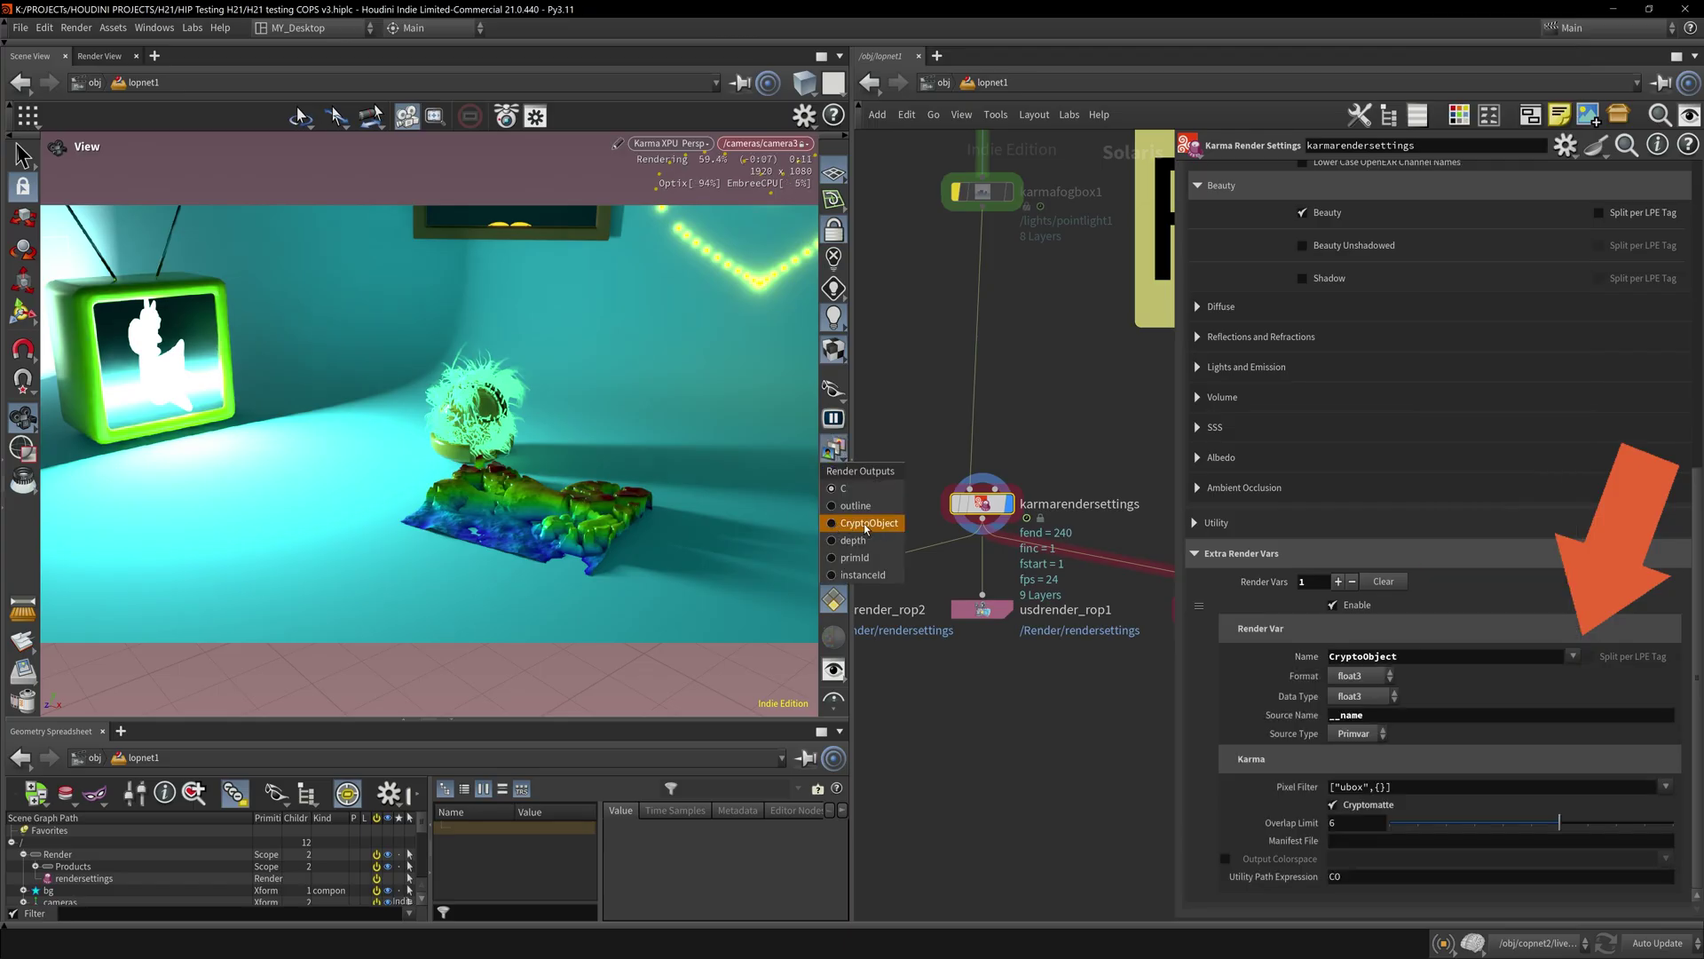
- Set the new extra render var to the Cryptomatte Material Name preset
click(1573, 656)
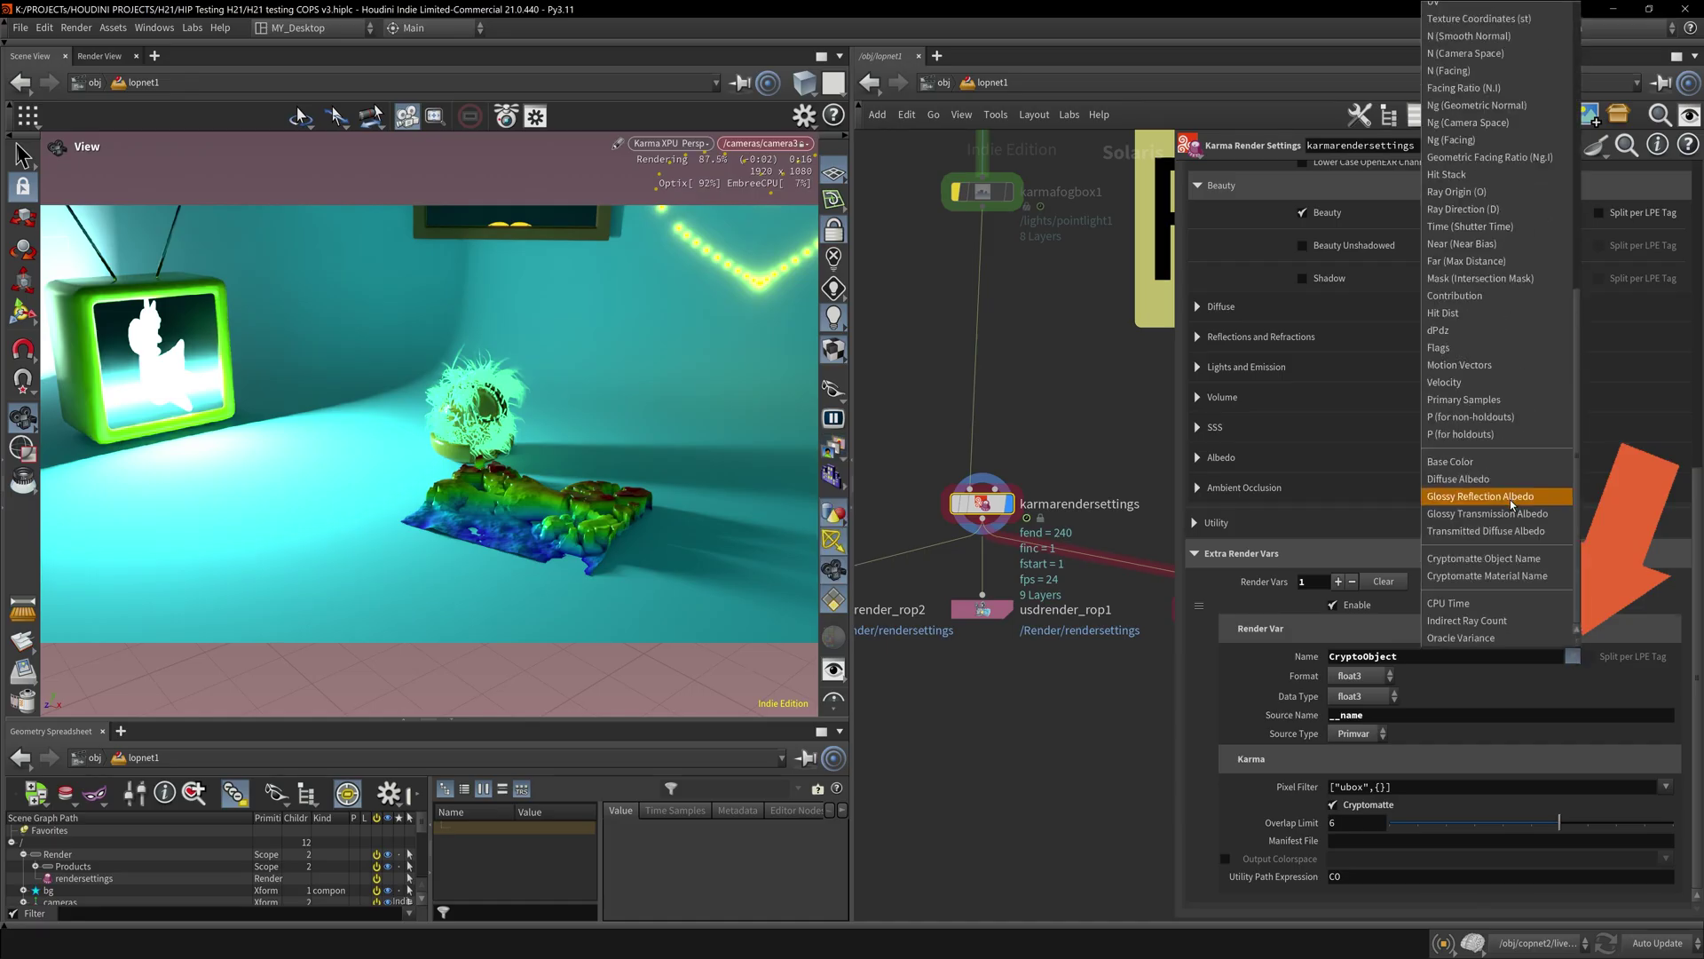
click(1500, 573)
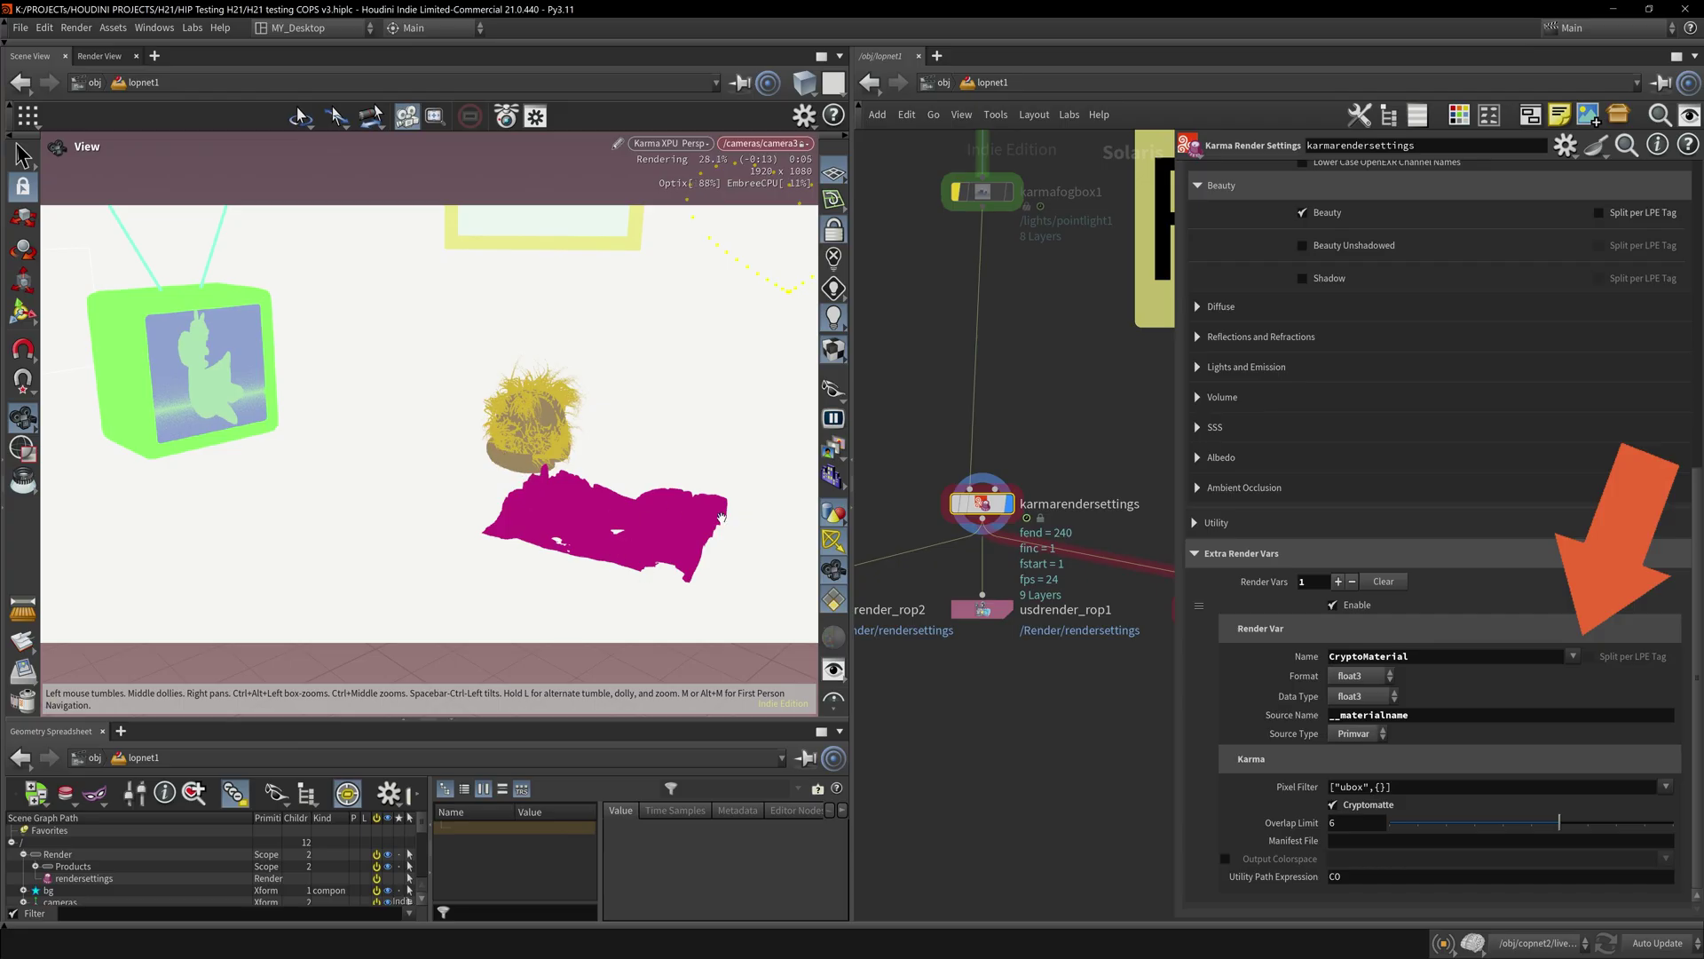
- Enable the Direct Diffuse AOV on karmarendersettings and preview the directdiffuse output in the viewport
click(1421, 306)
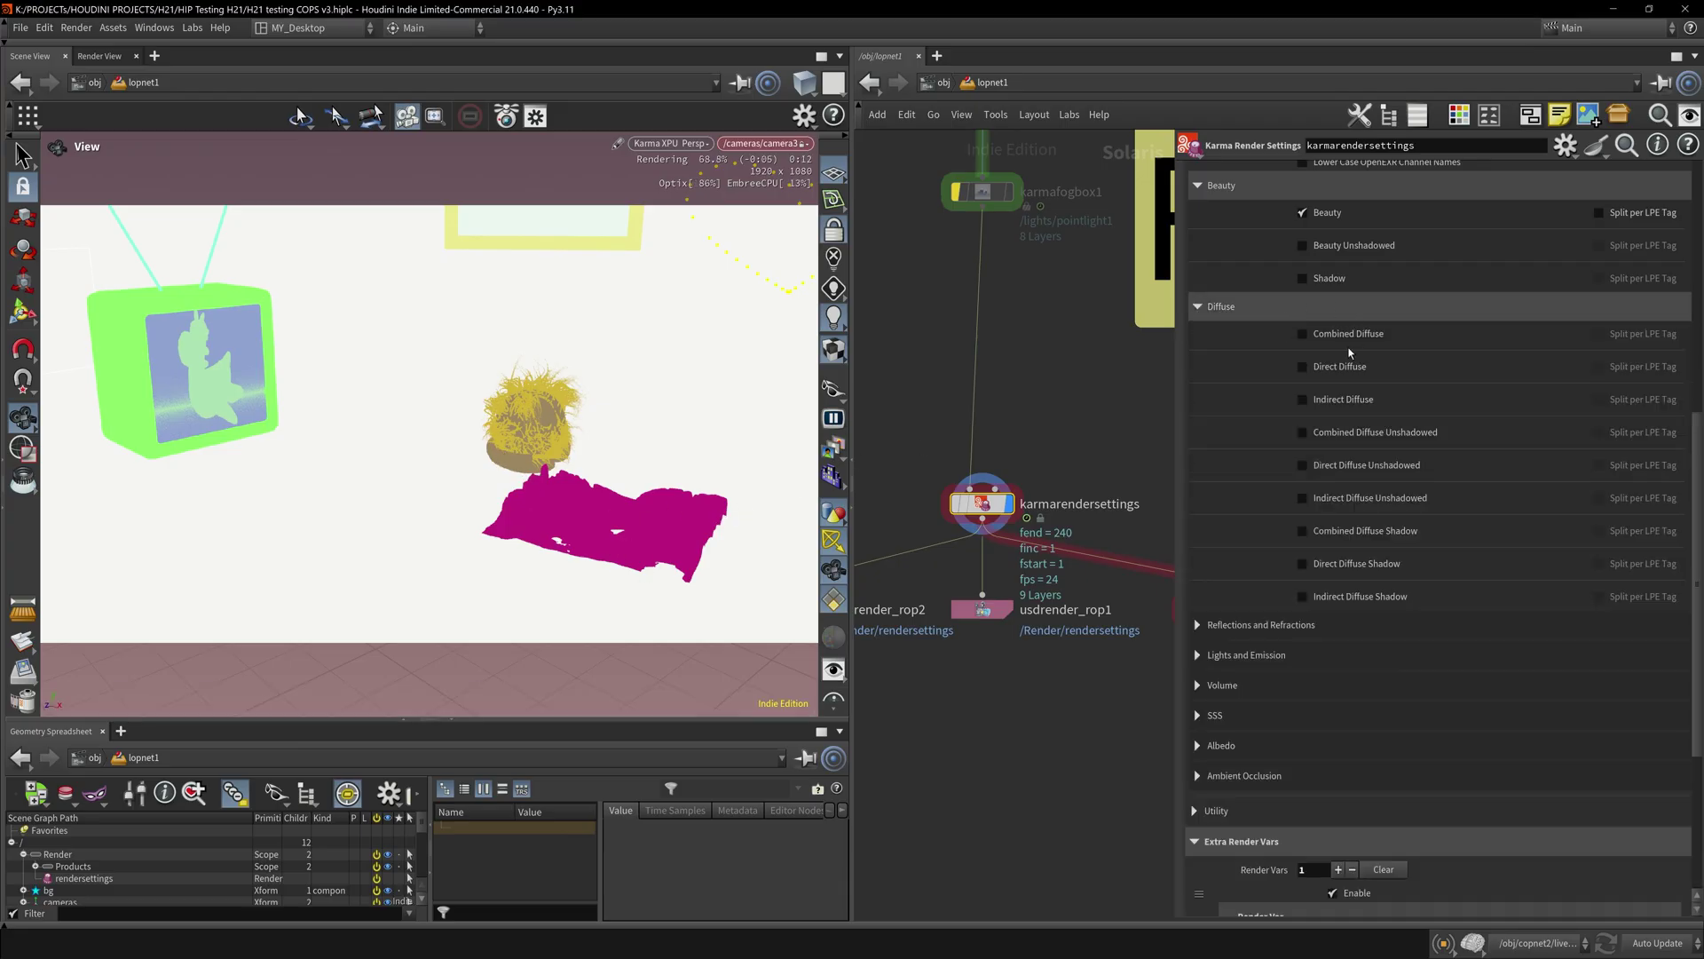
click(1337, 366)
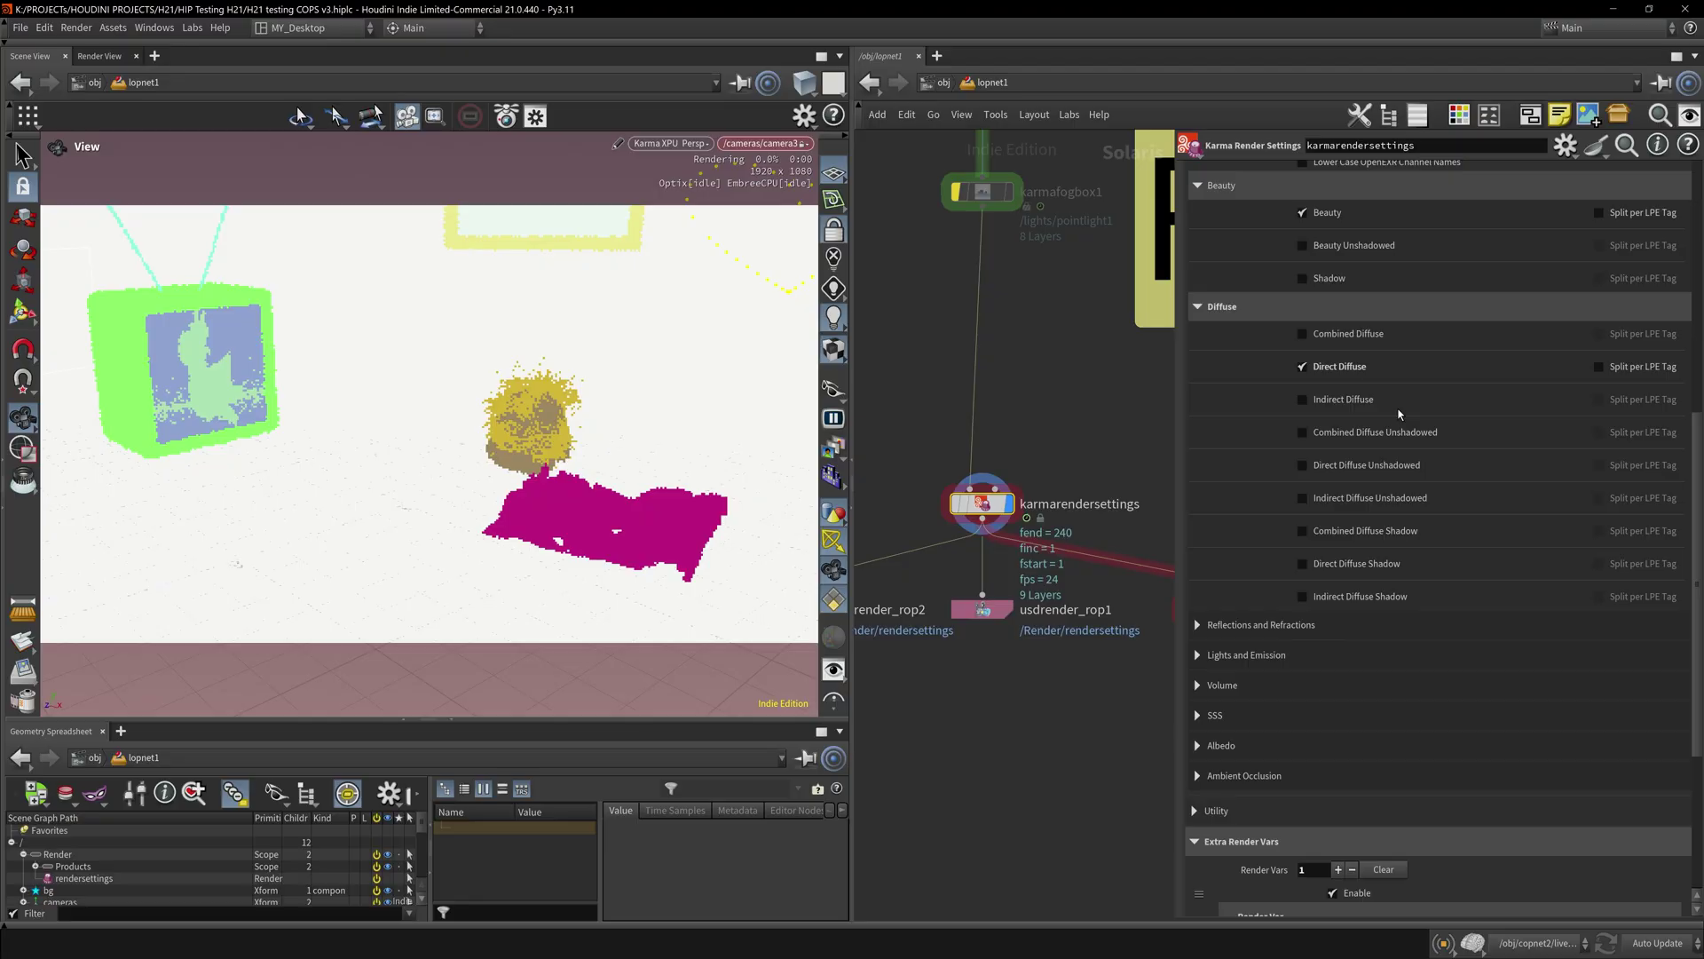
click(833, 449)
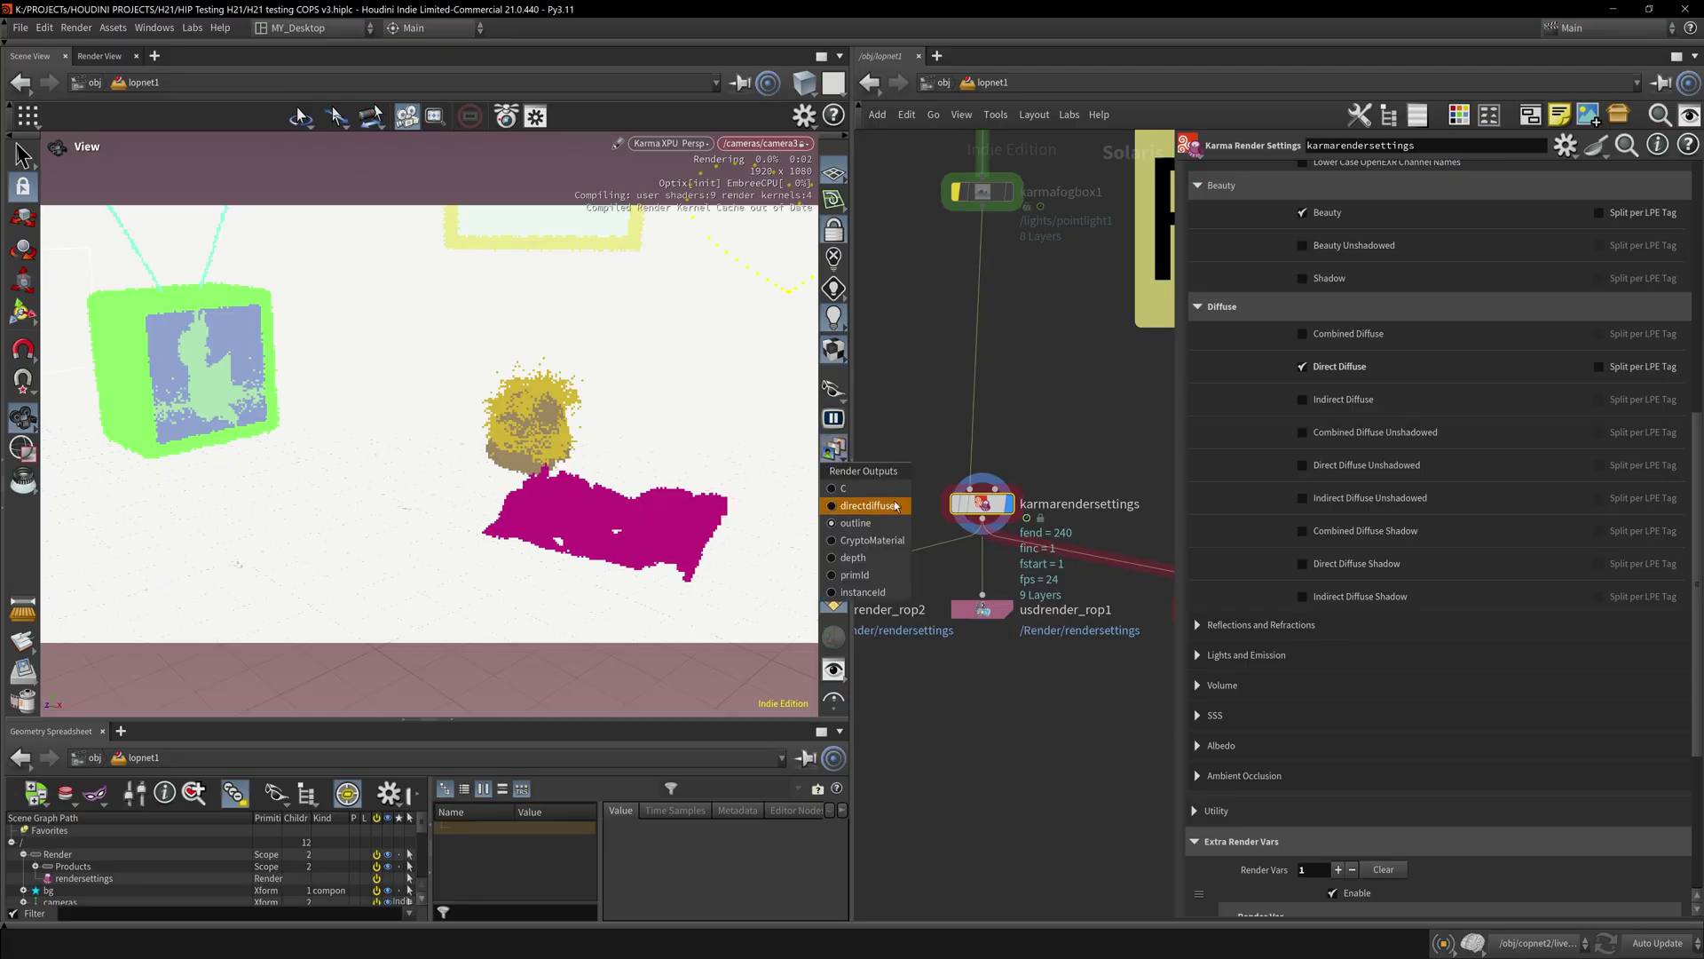
click(858, 506)
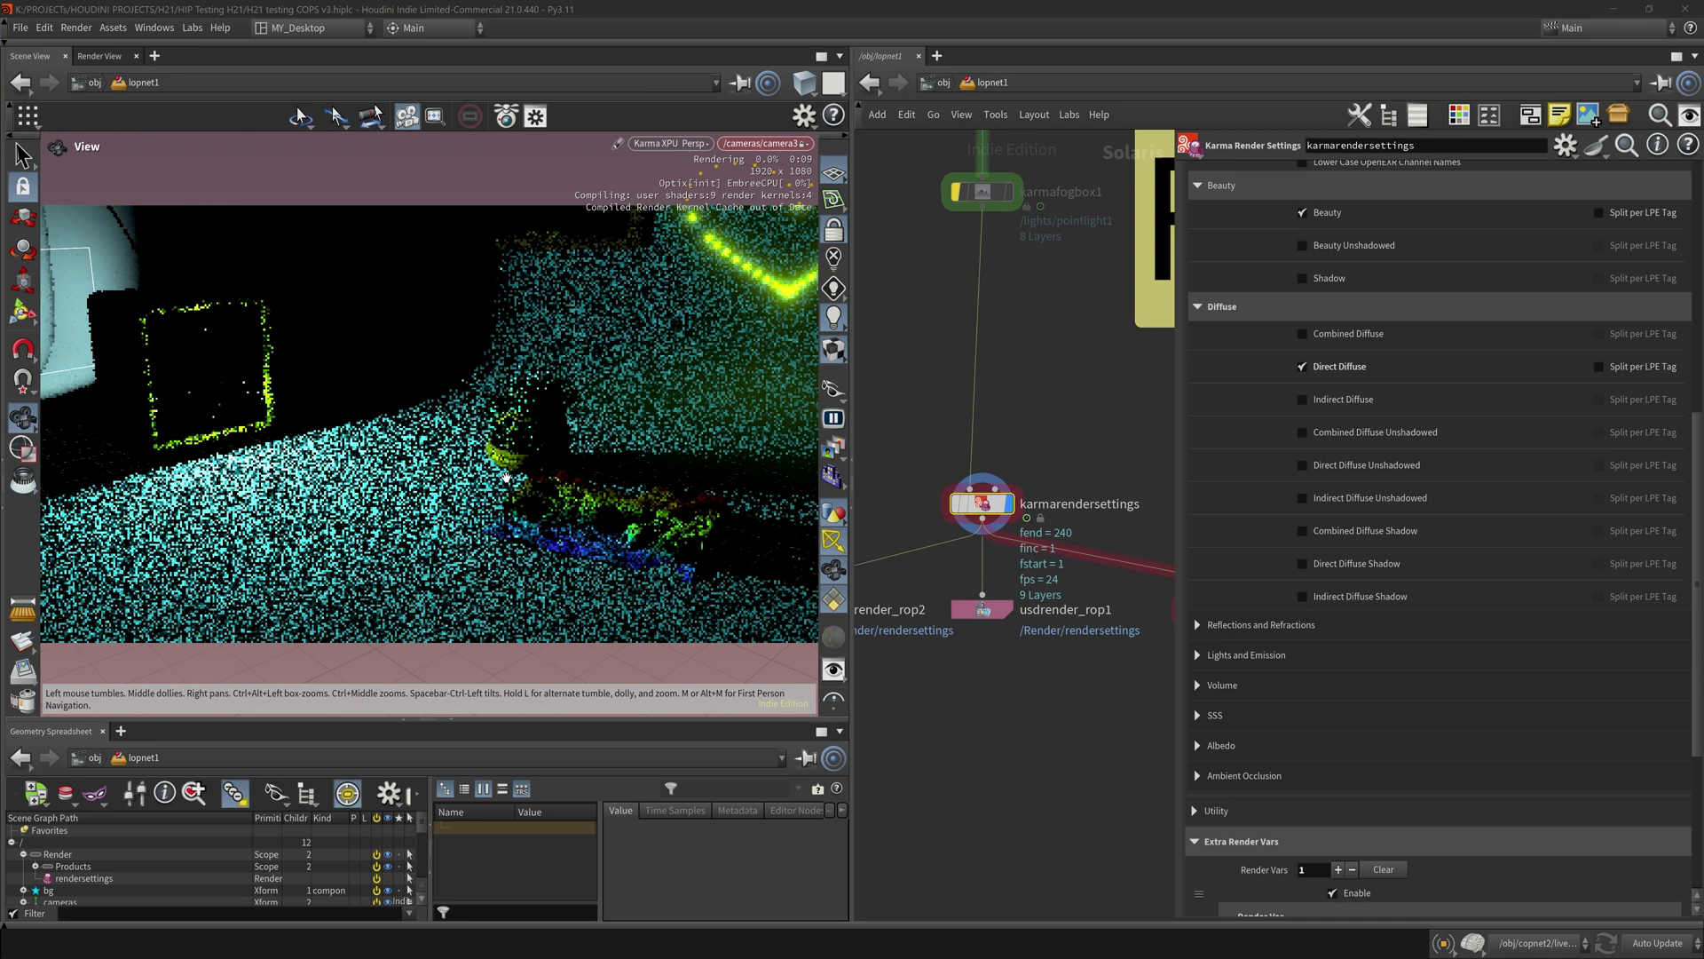
- Enable the Direct Glossy Reflection AOV under Reflections and Refractions in the render settings
click(1205, 629)
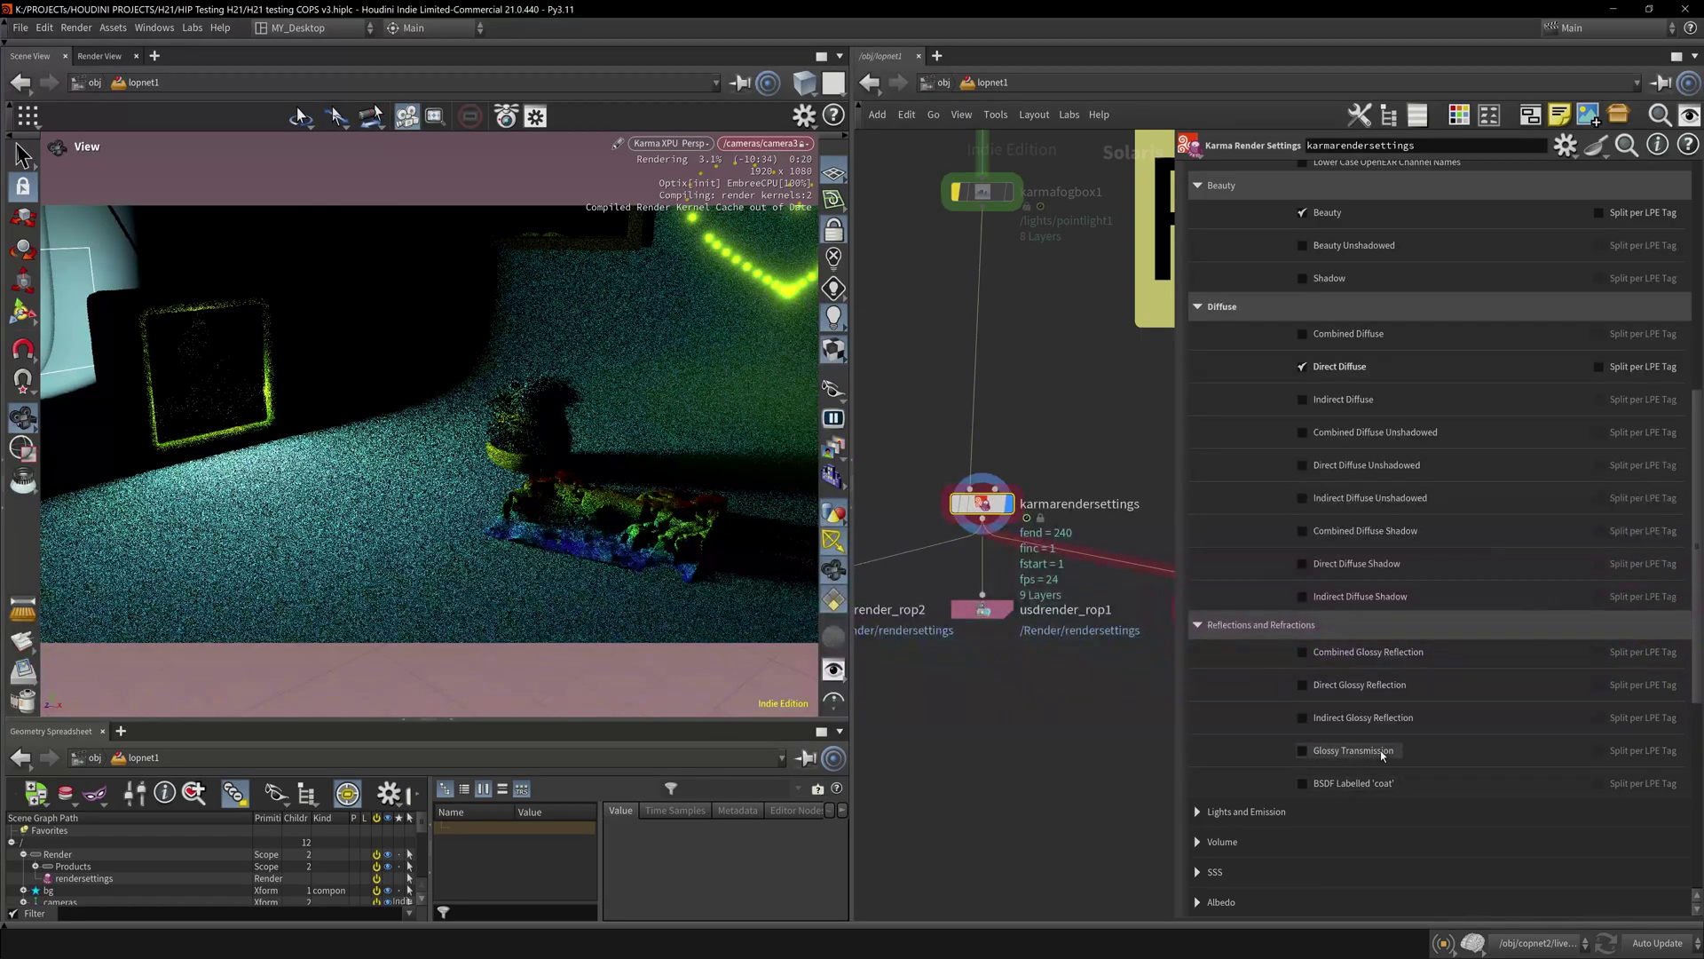
click(1302, 684)
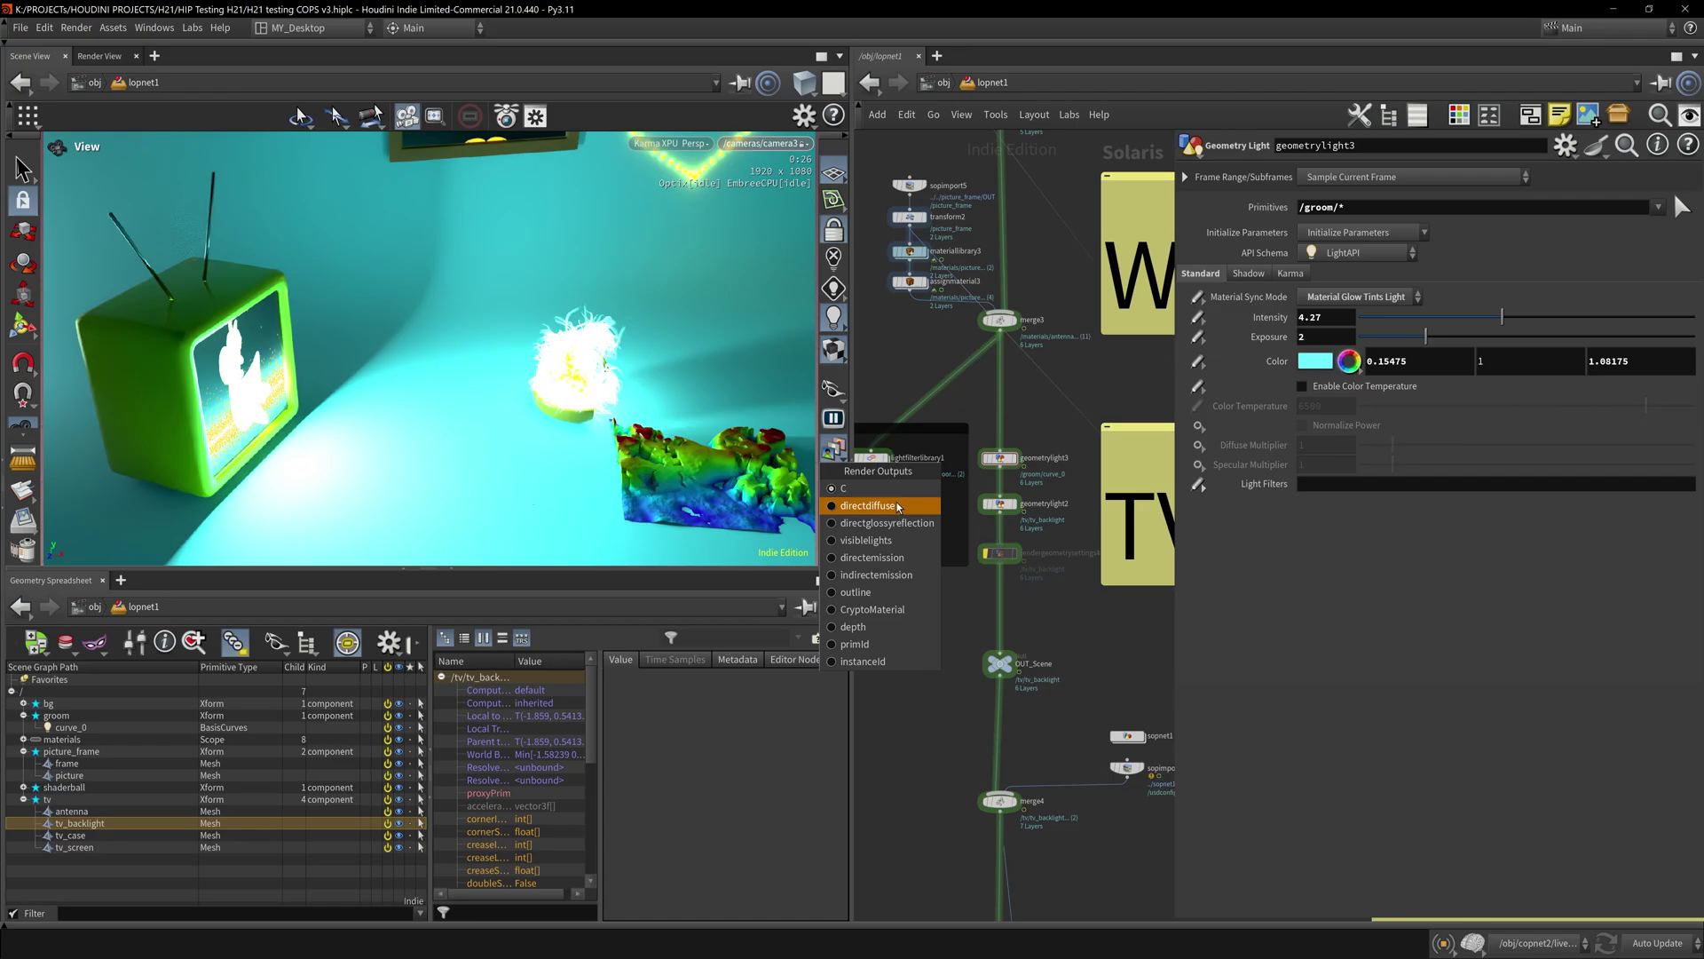
key(Escape)
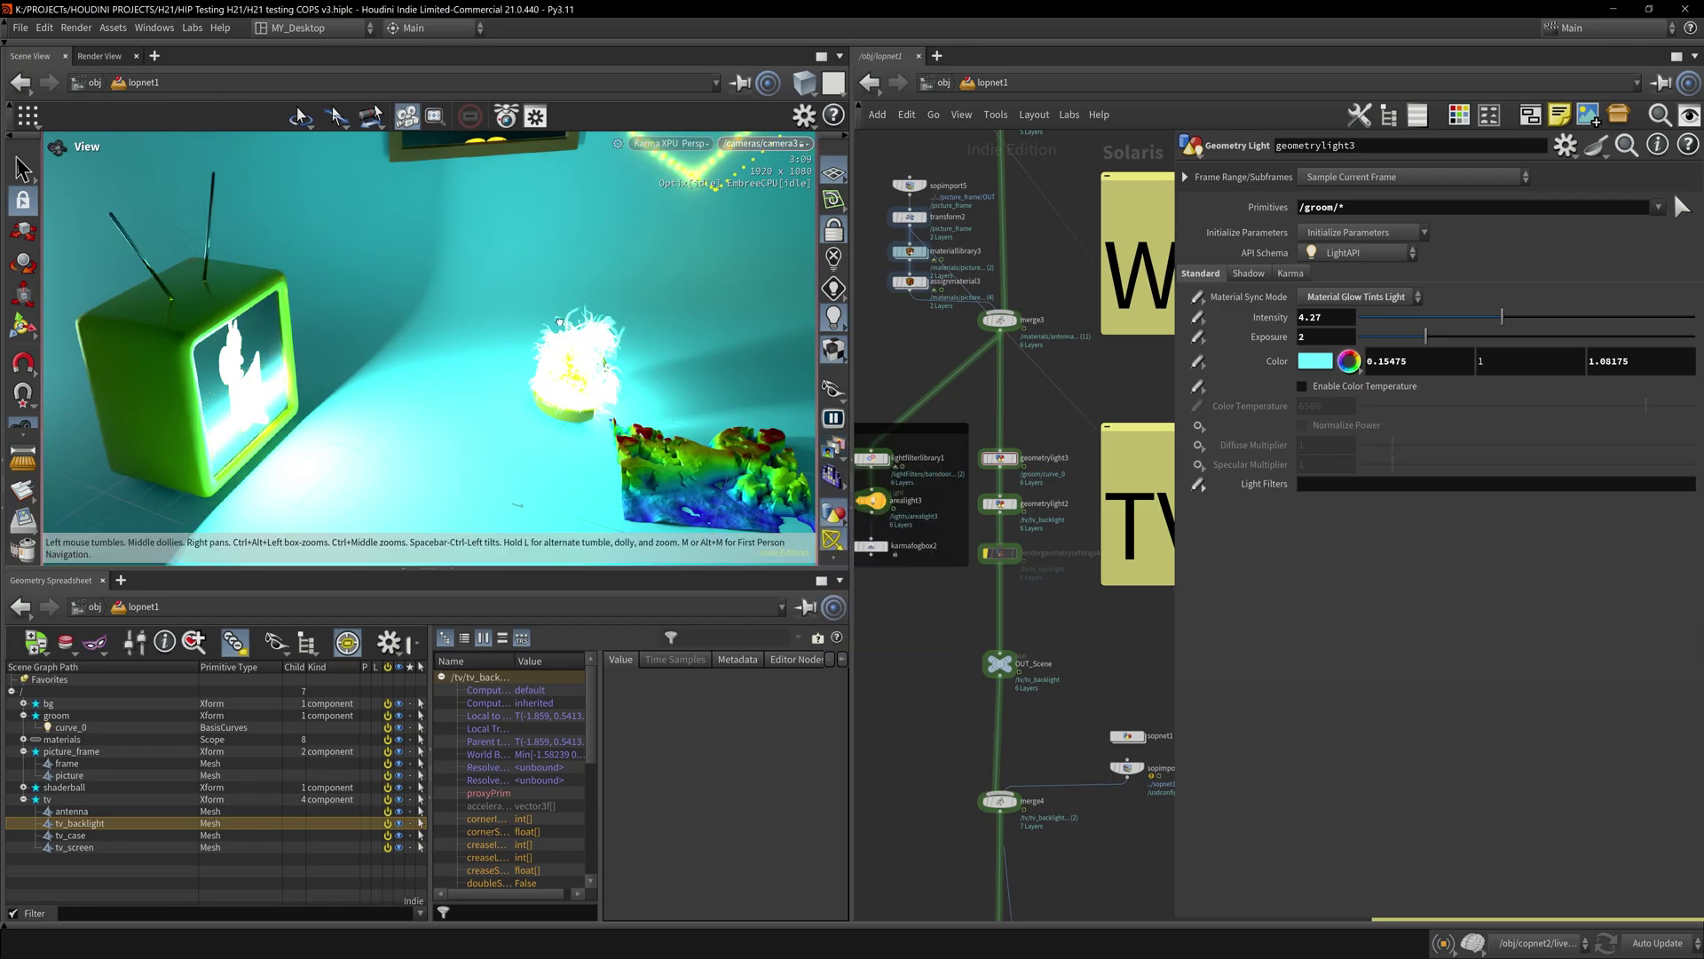
- Orbit the camera view of the TV scene and check the viewport's list of available render outputs
drag(625, 344, 723, 334)
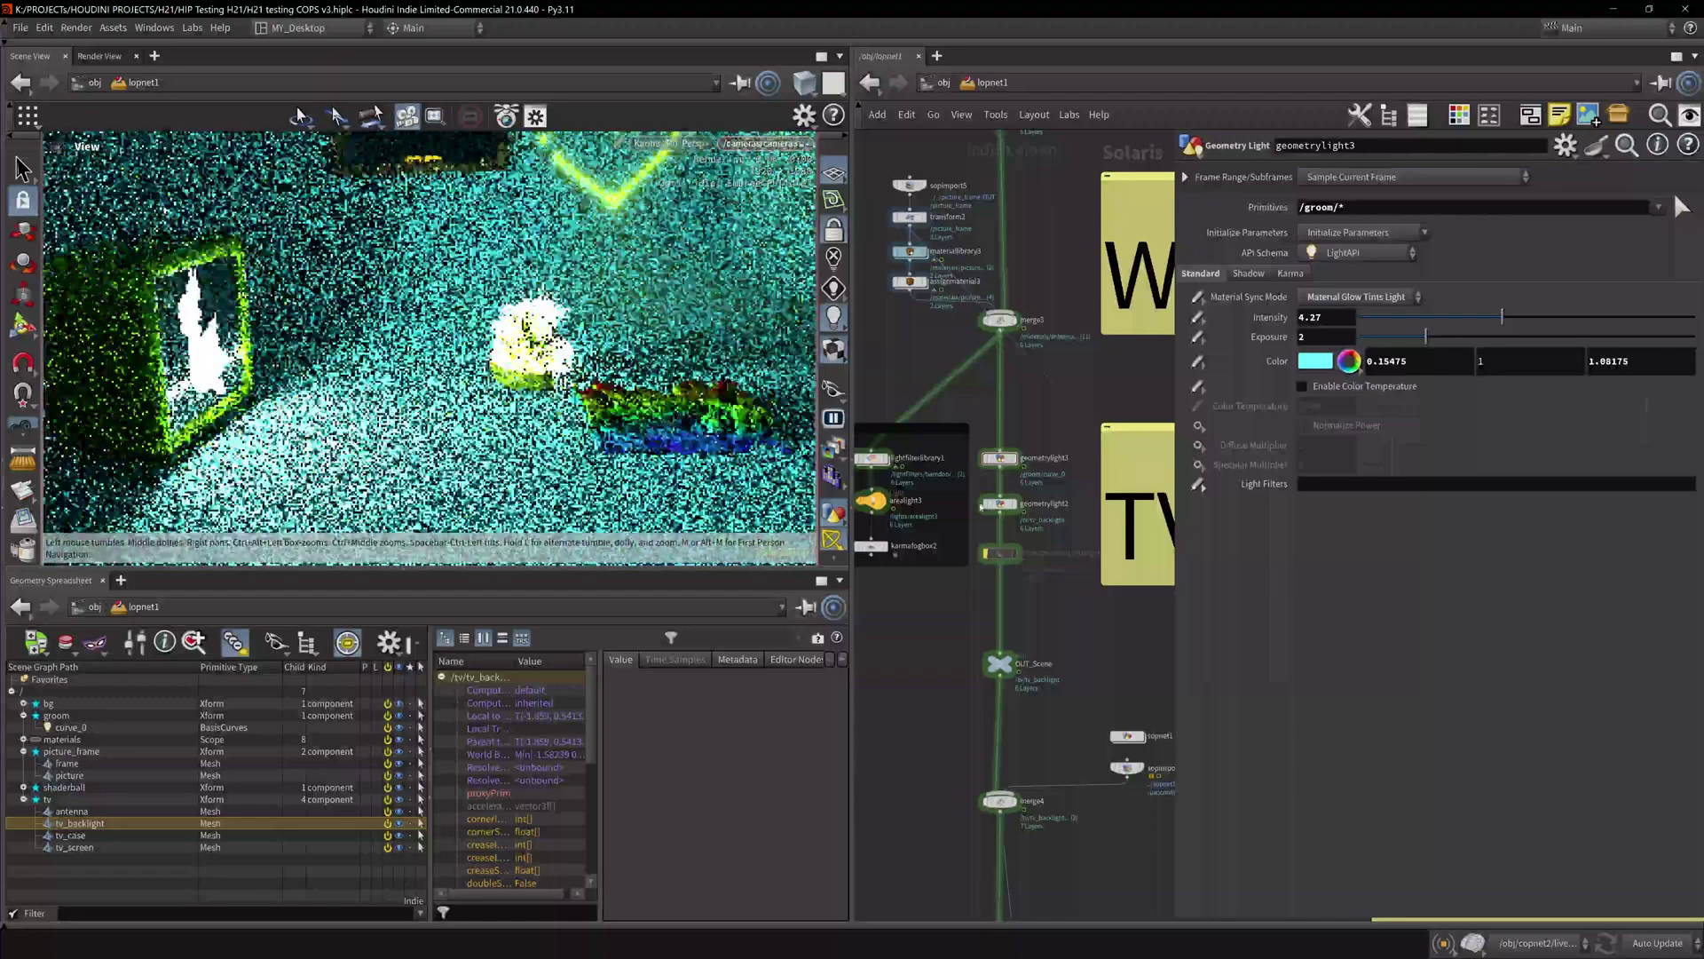
click(833, 448)
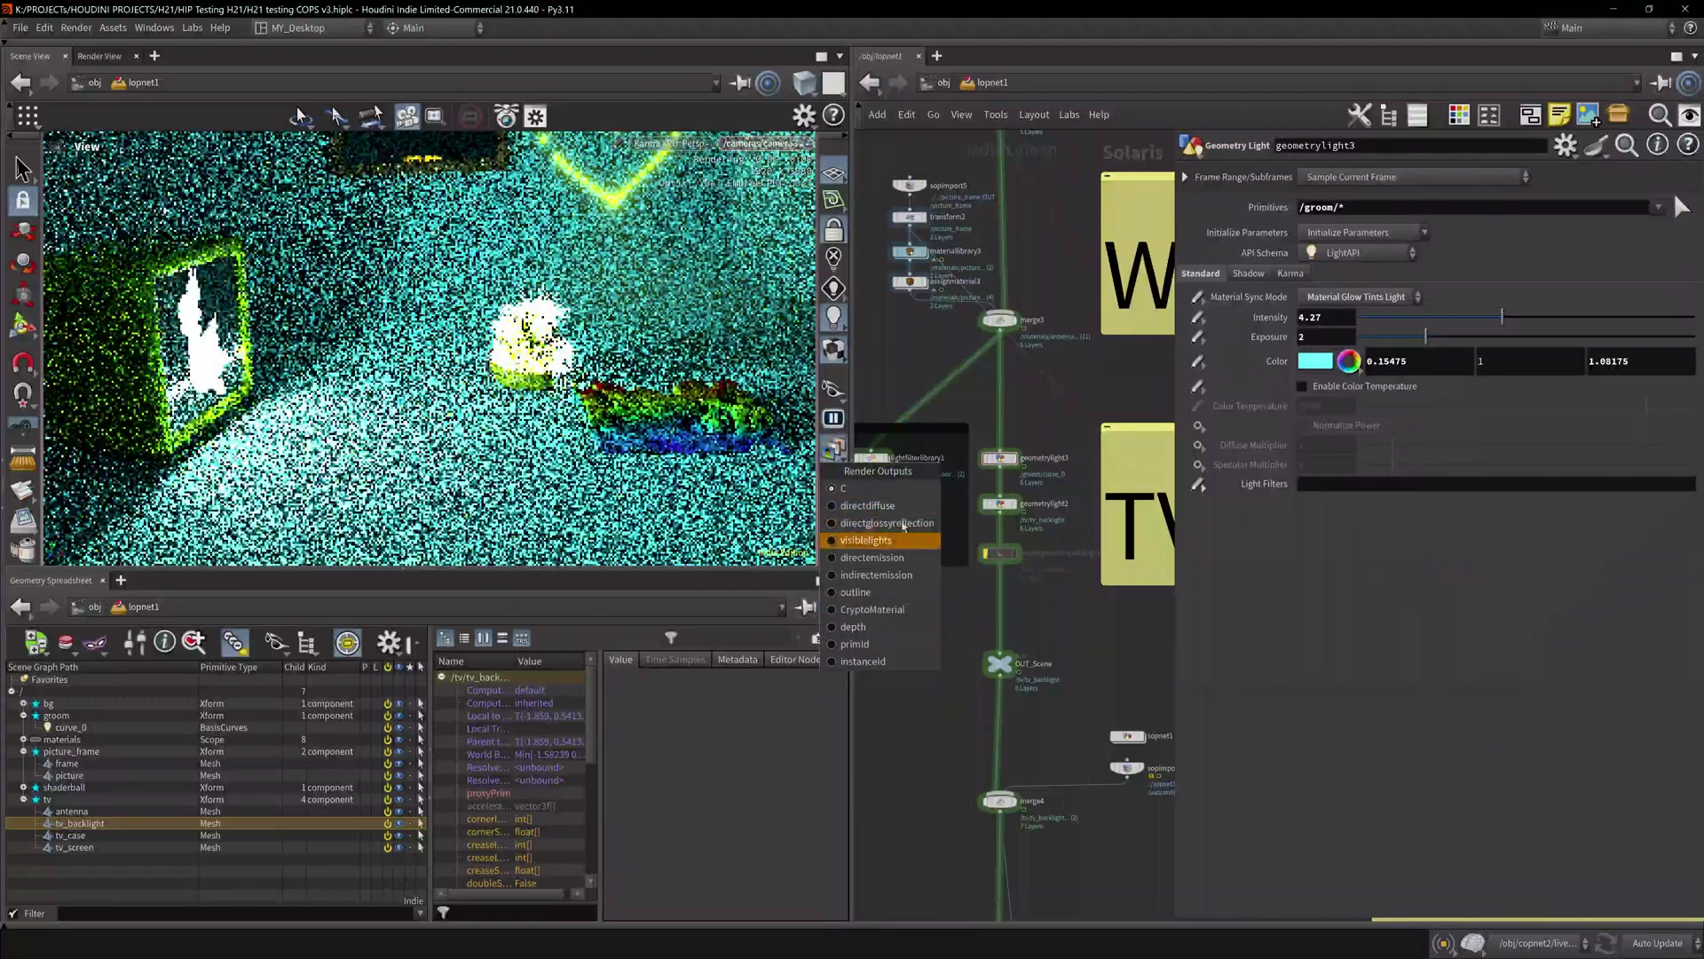
click(962, 641)
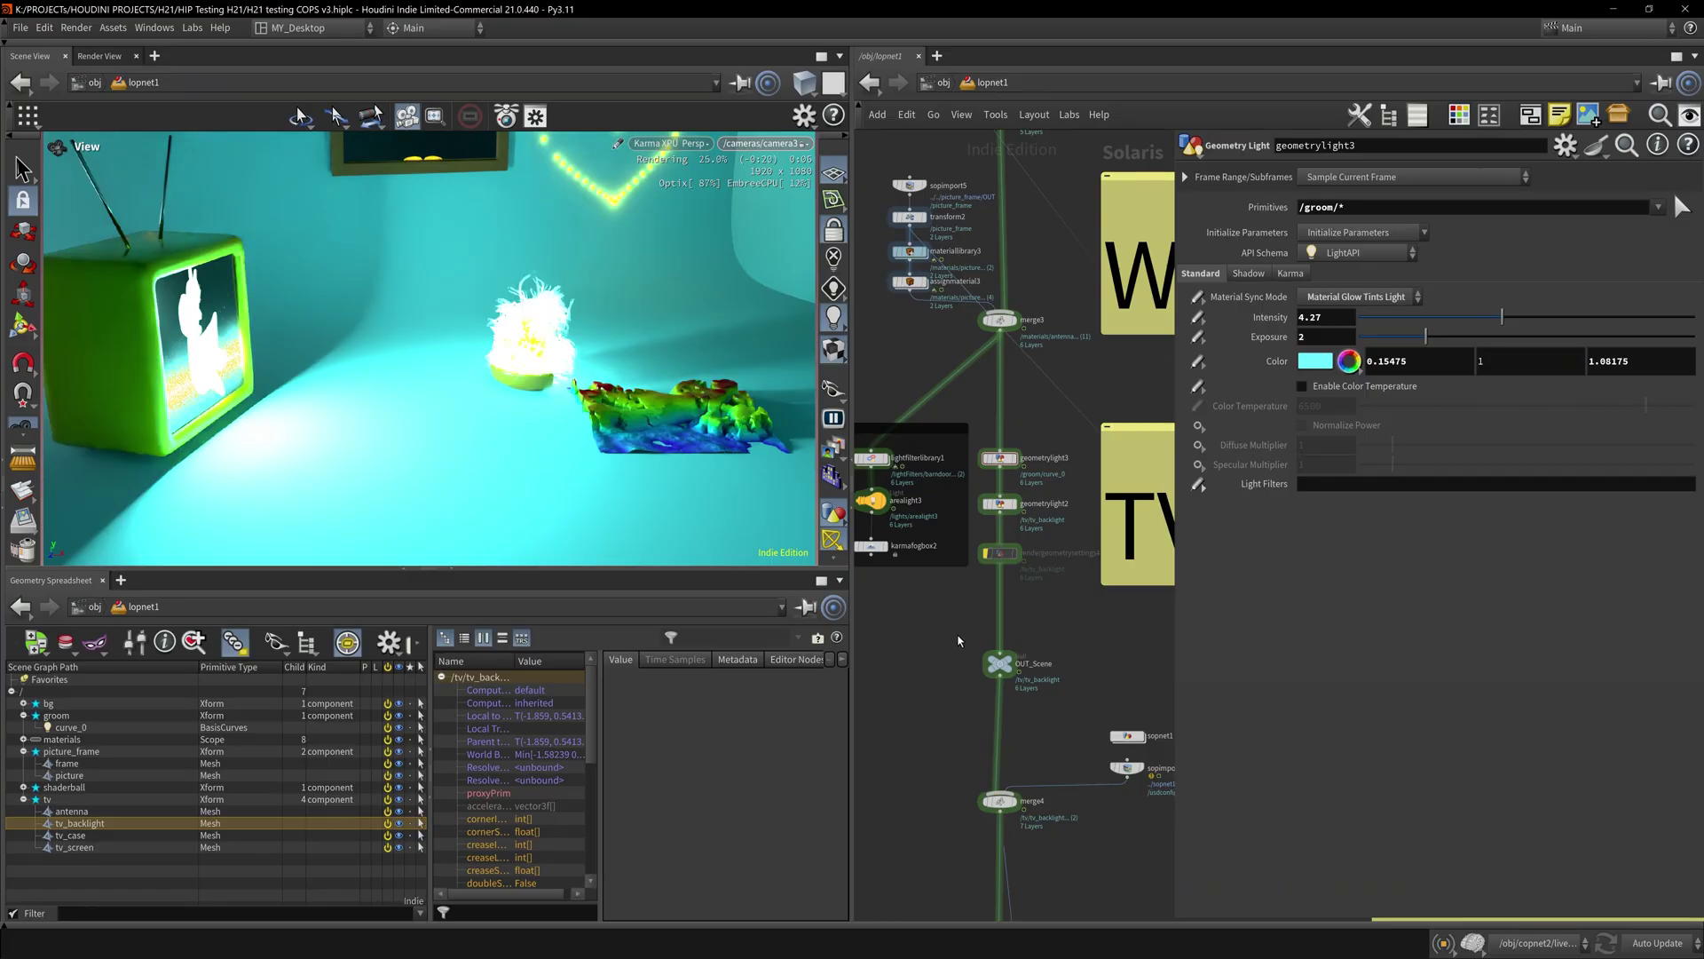
scroll(955, 656, down, 2)
middle_drag(942, 817, 936, 452)
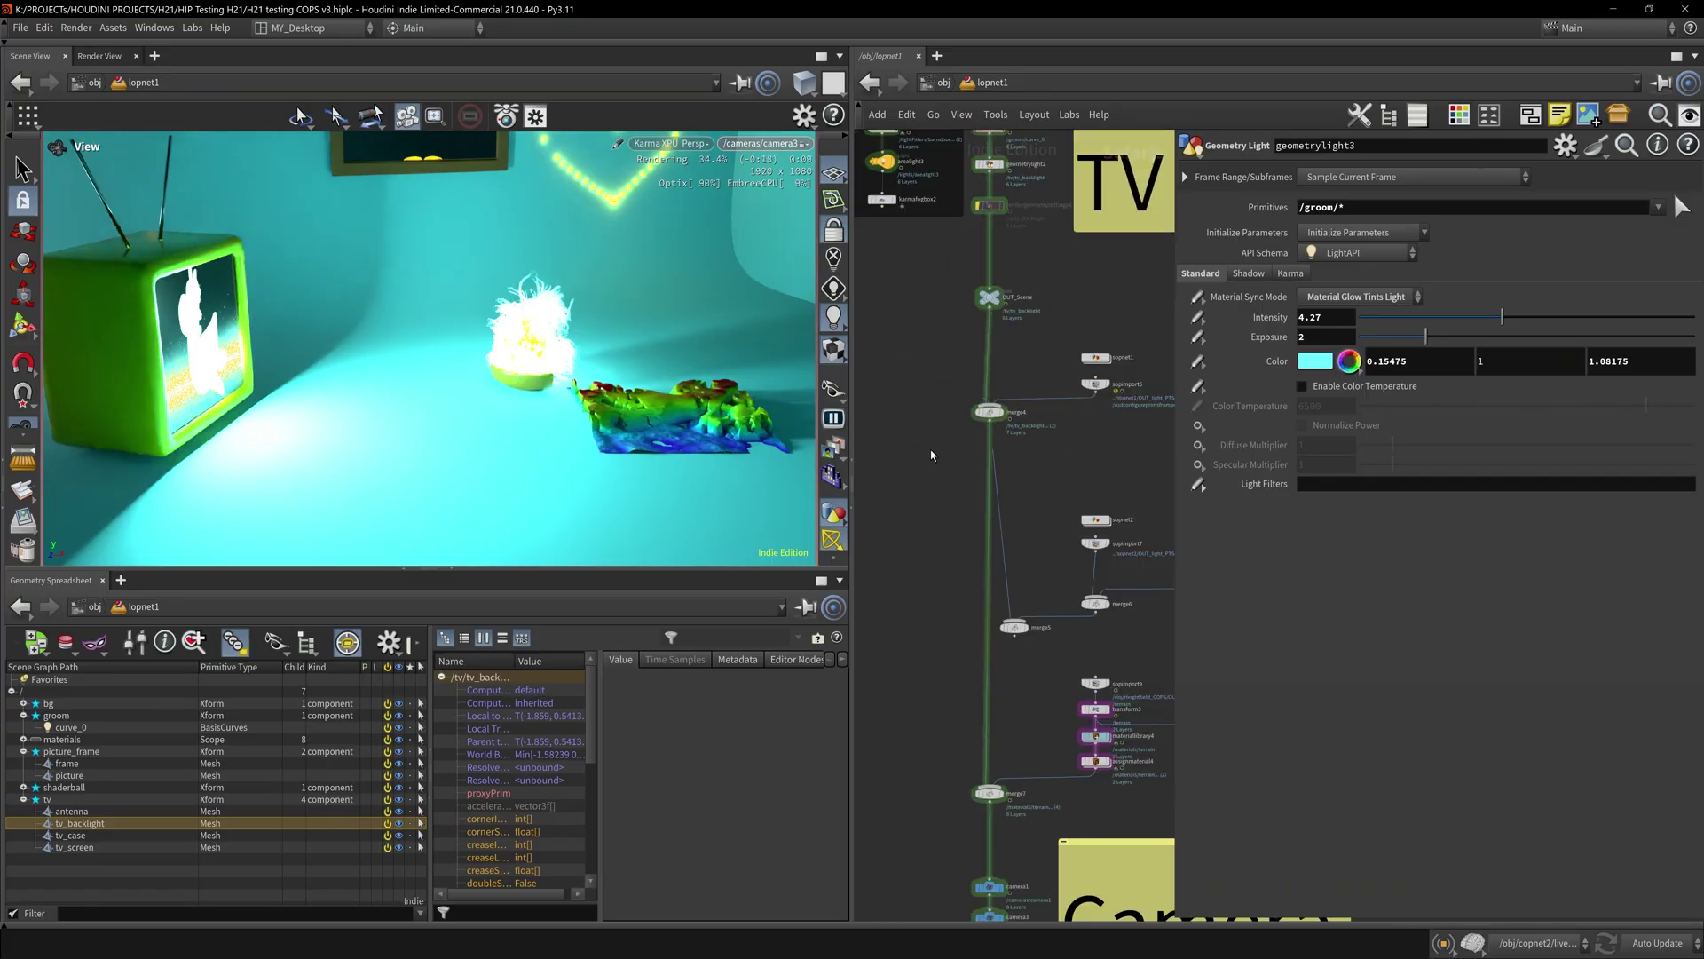
click(833, 448)
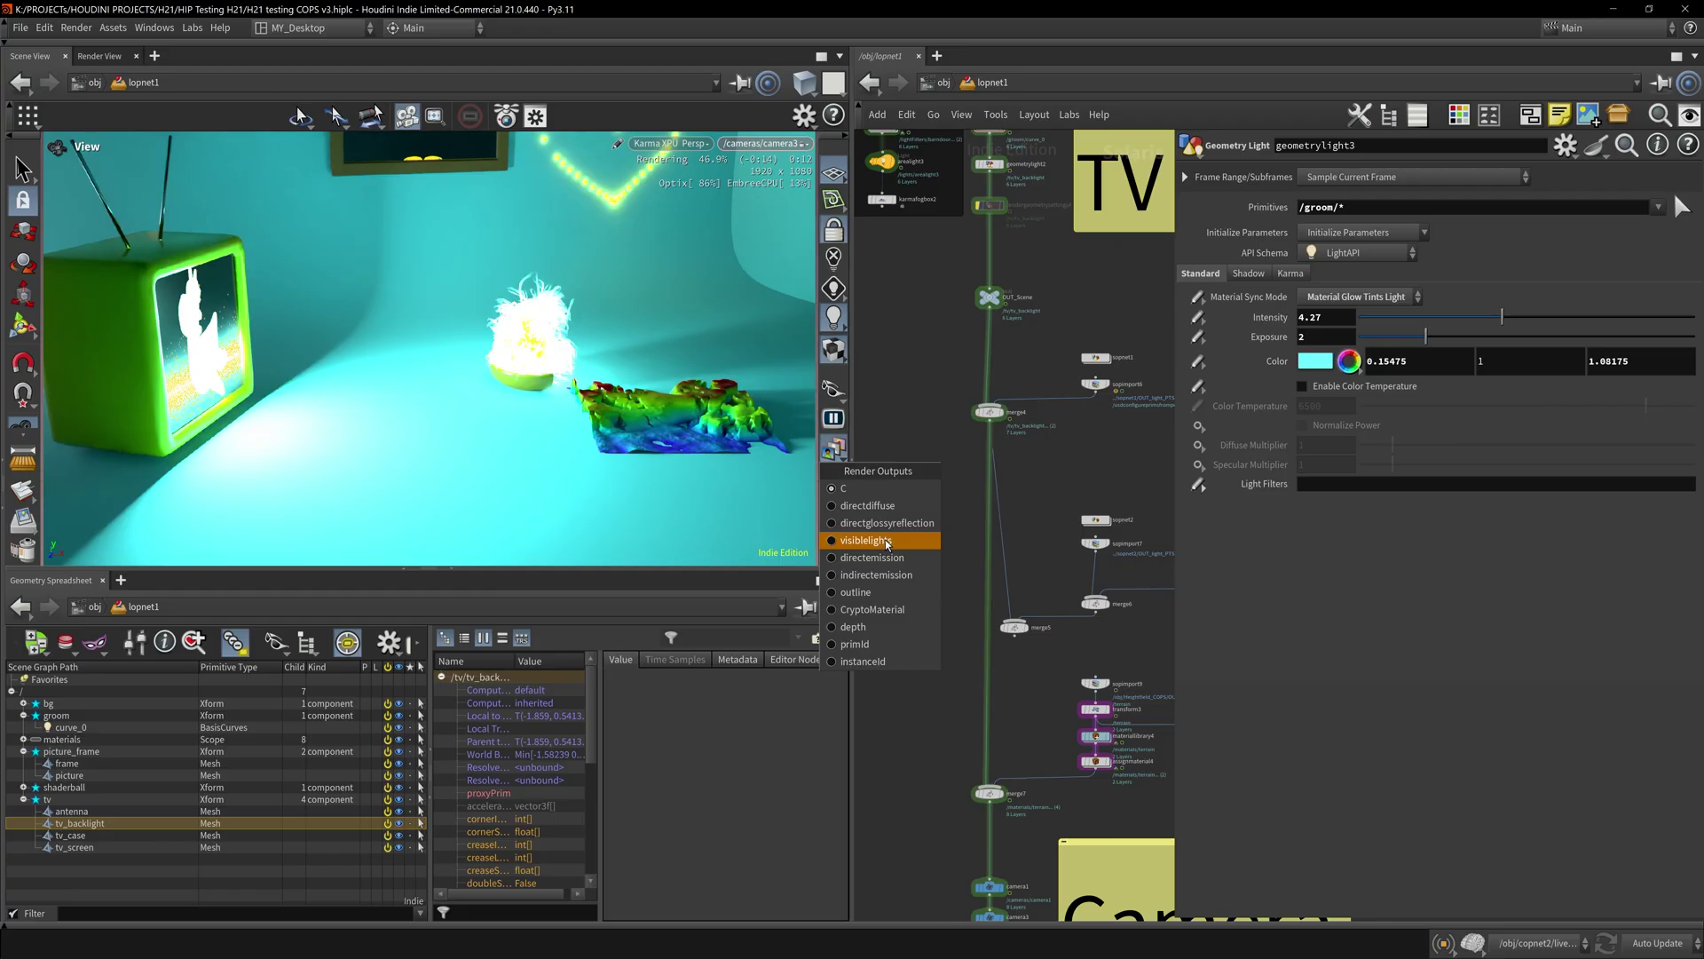
- Start the live render from the liverender1 node in lopnet1
middle_drag(919, 790, 913, 454)
middle_drag(1010, 816, 949, 438)
scroll(1031, 722, up, 5)
click(1013, 604)
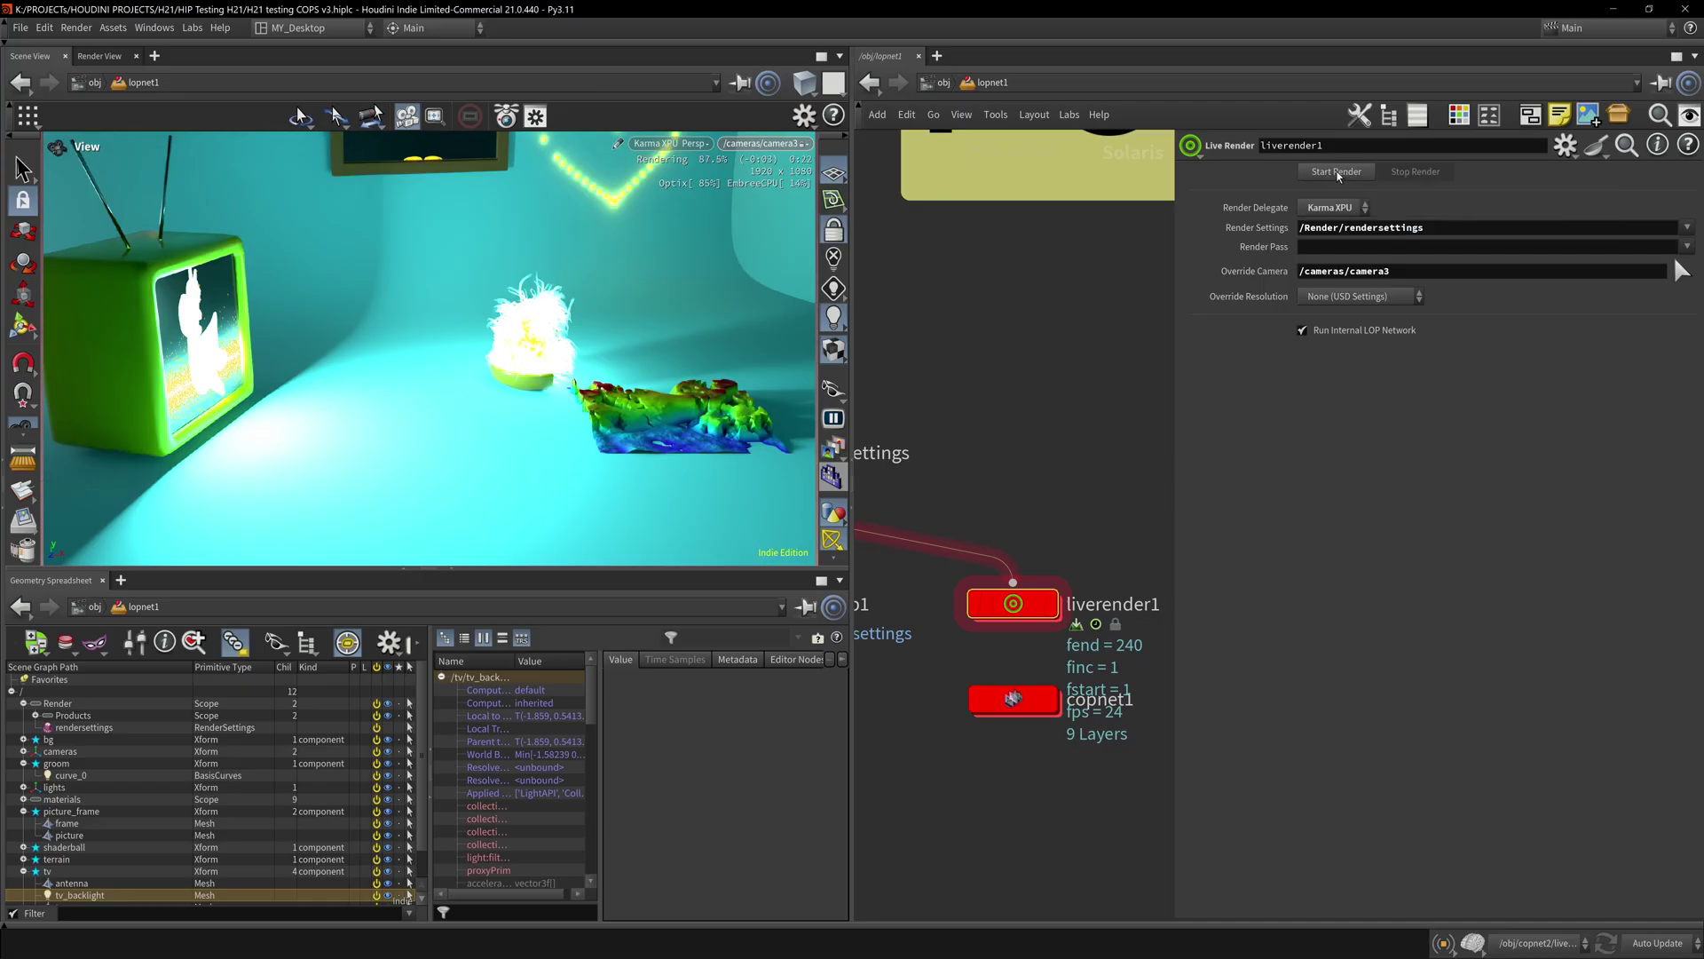
click(1338, 172)
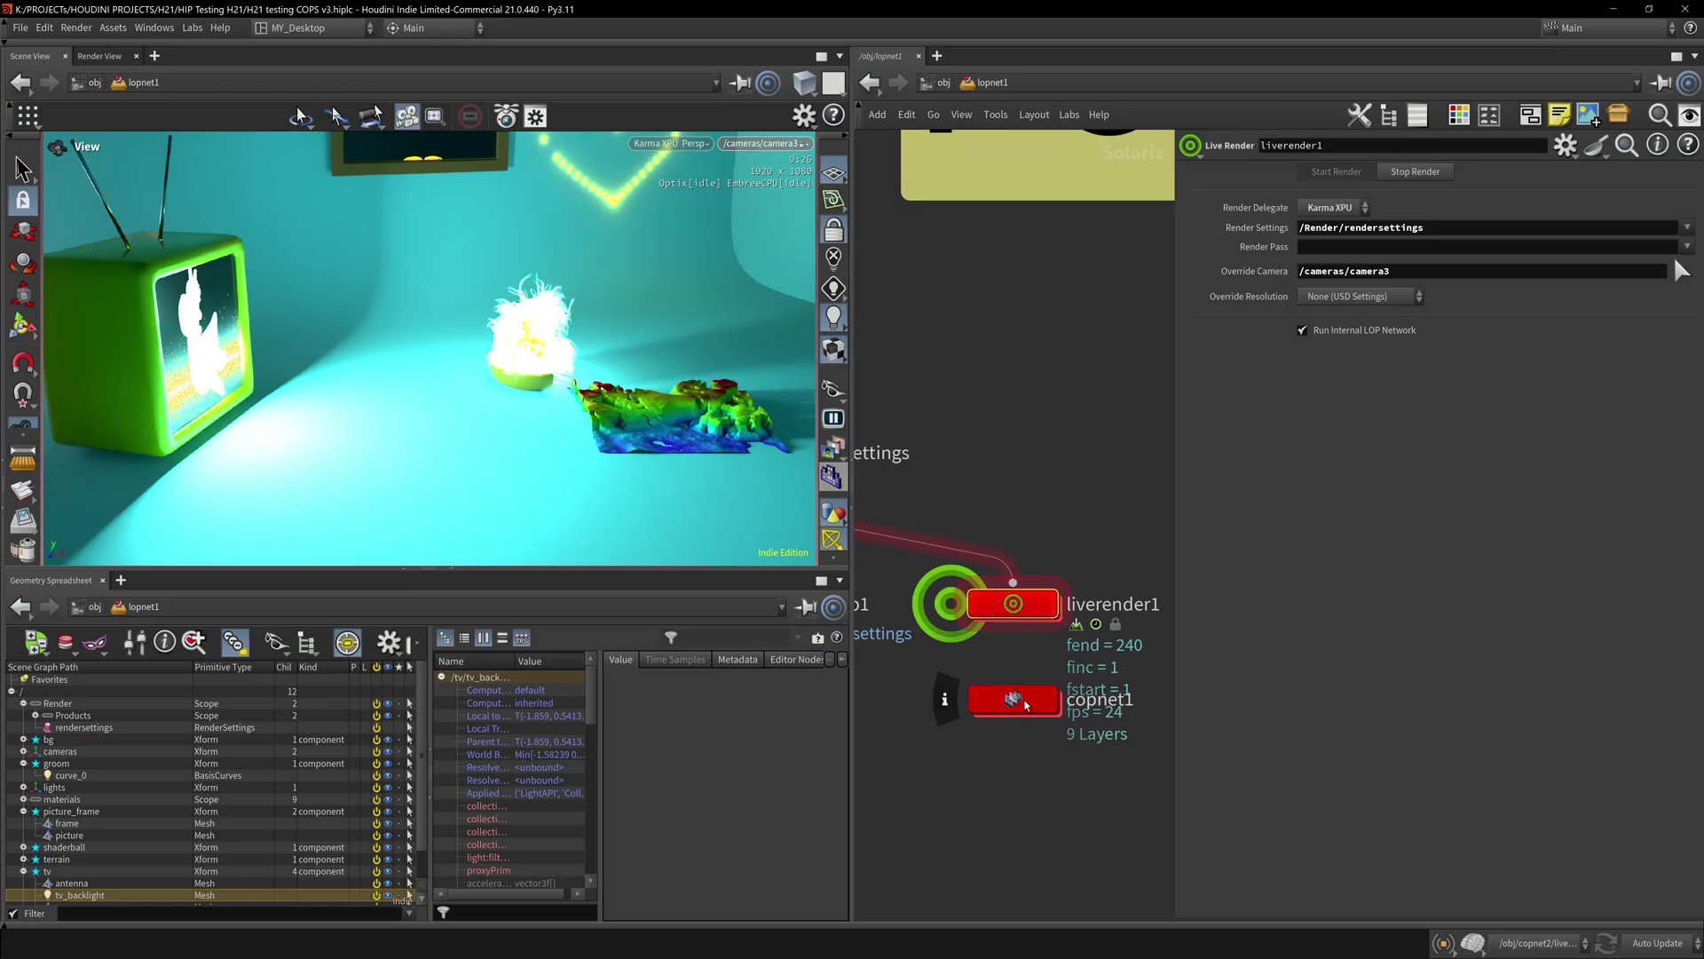
- Enter copnet1, jump from file1's Live Render LOP to liverender1, and orbit the camera to update the live render shown in copnet1
double_click(1033, 710)
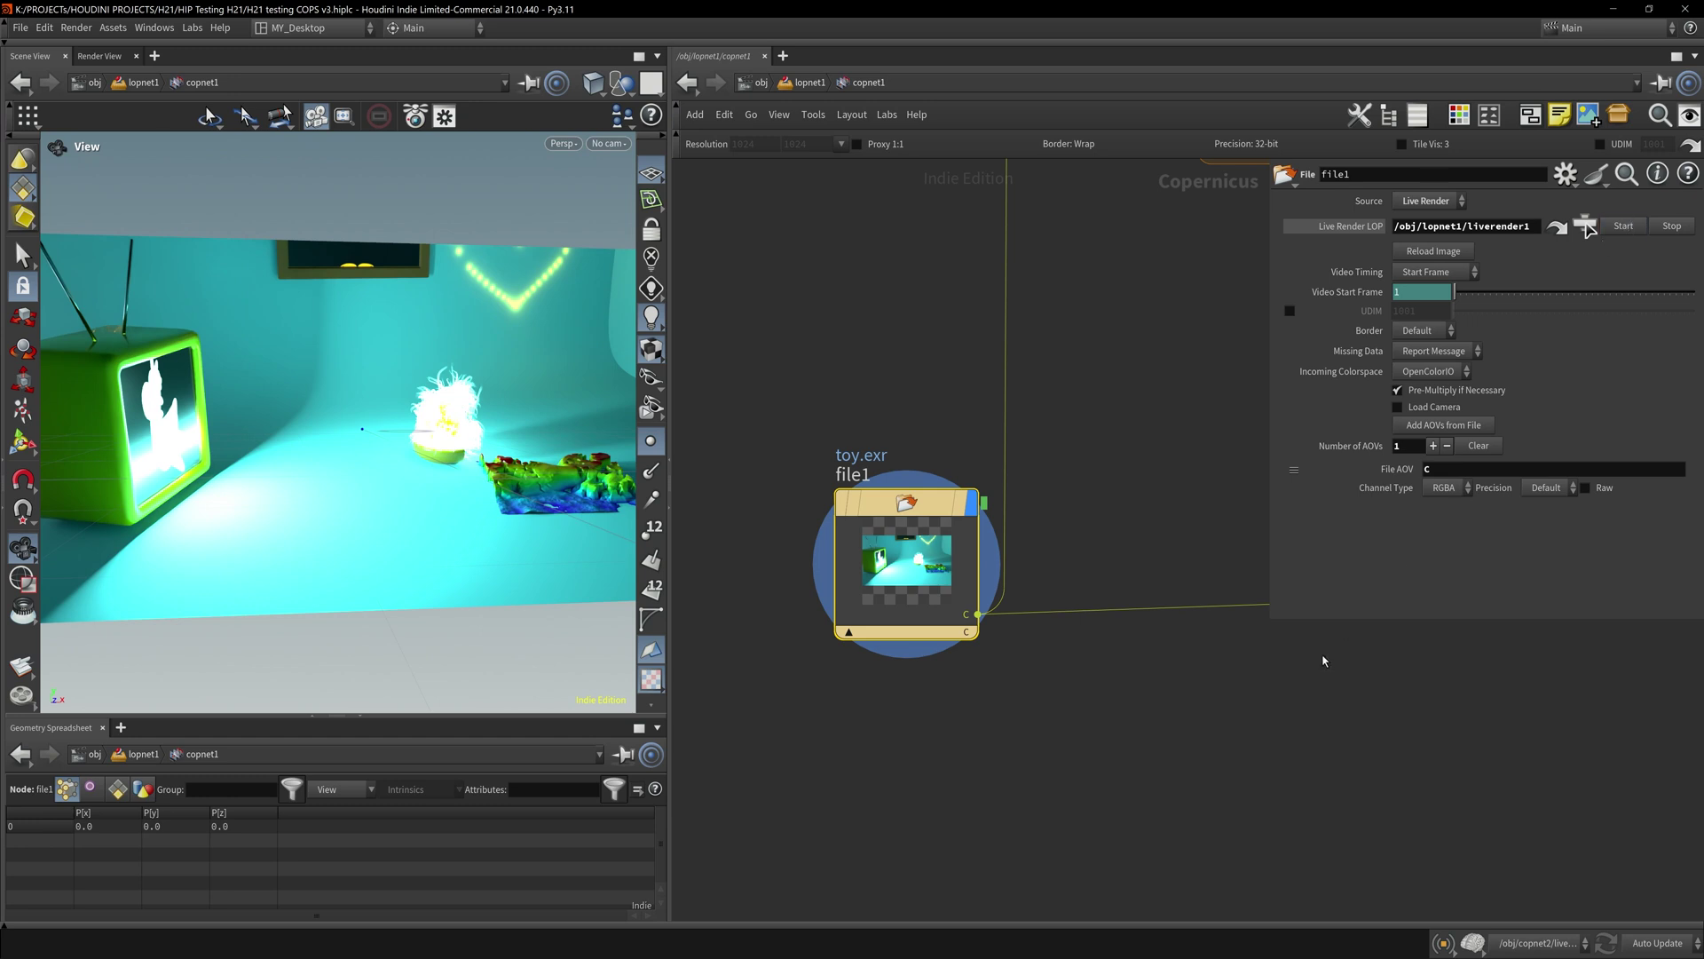
click(1558, 227)
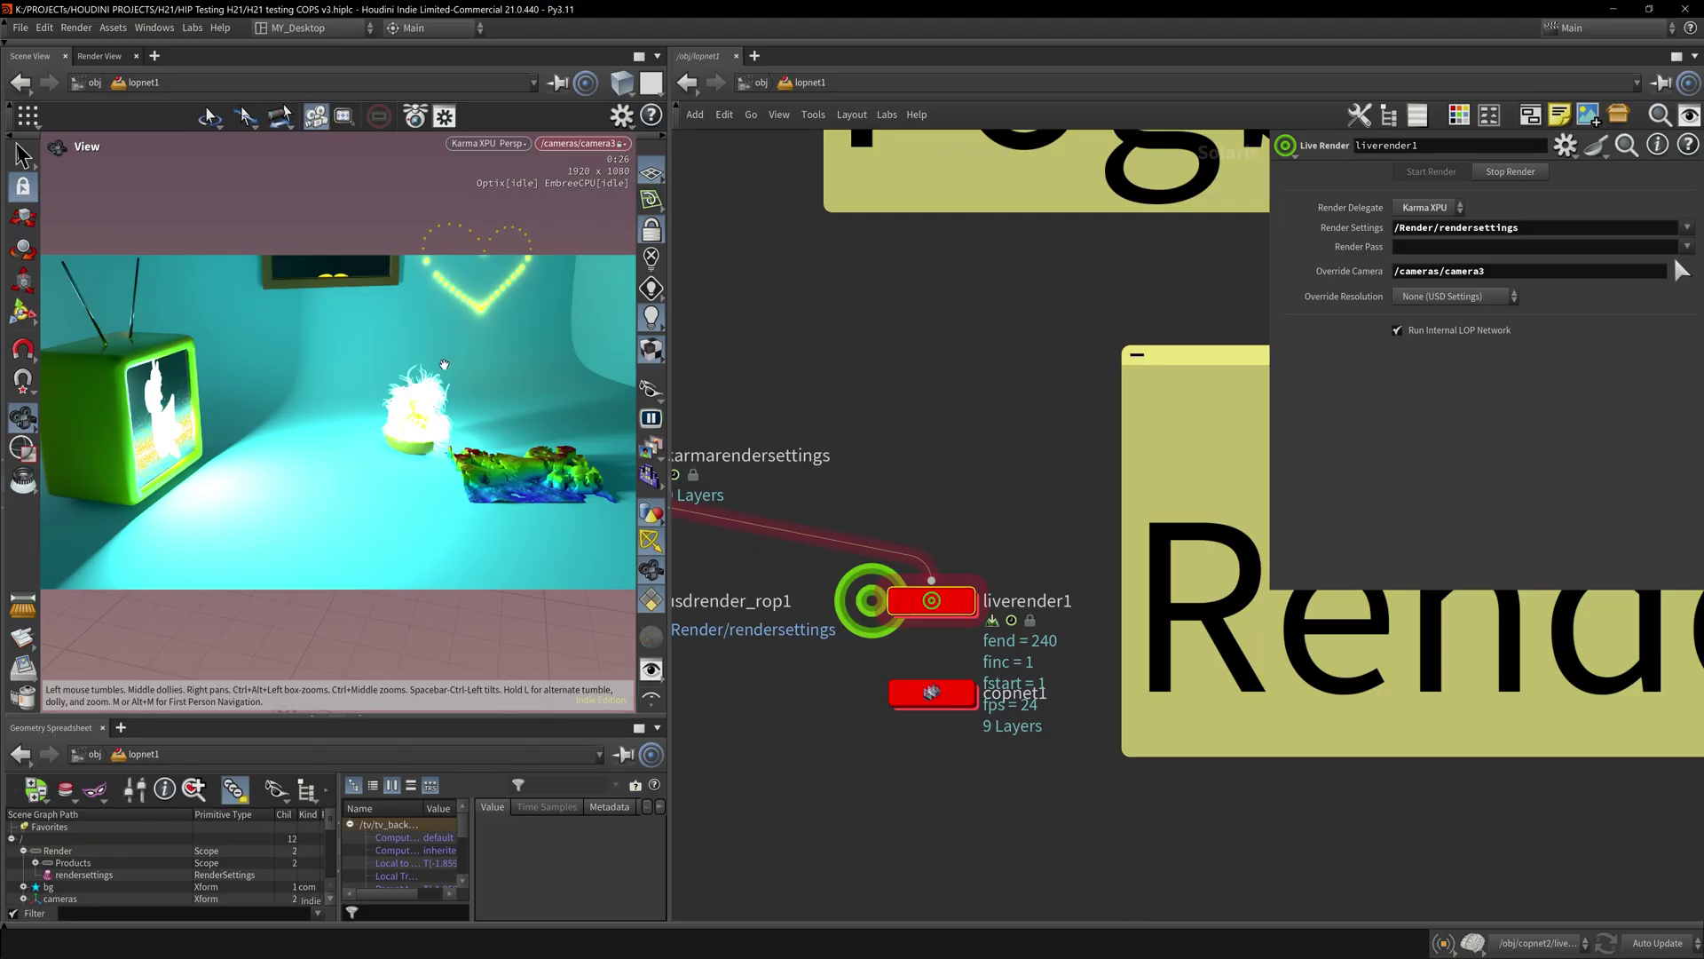
drag(445, 363, 482, 332)
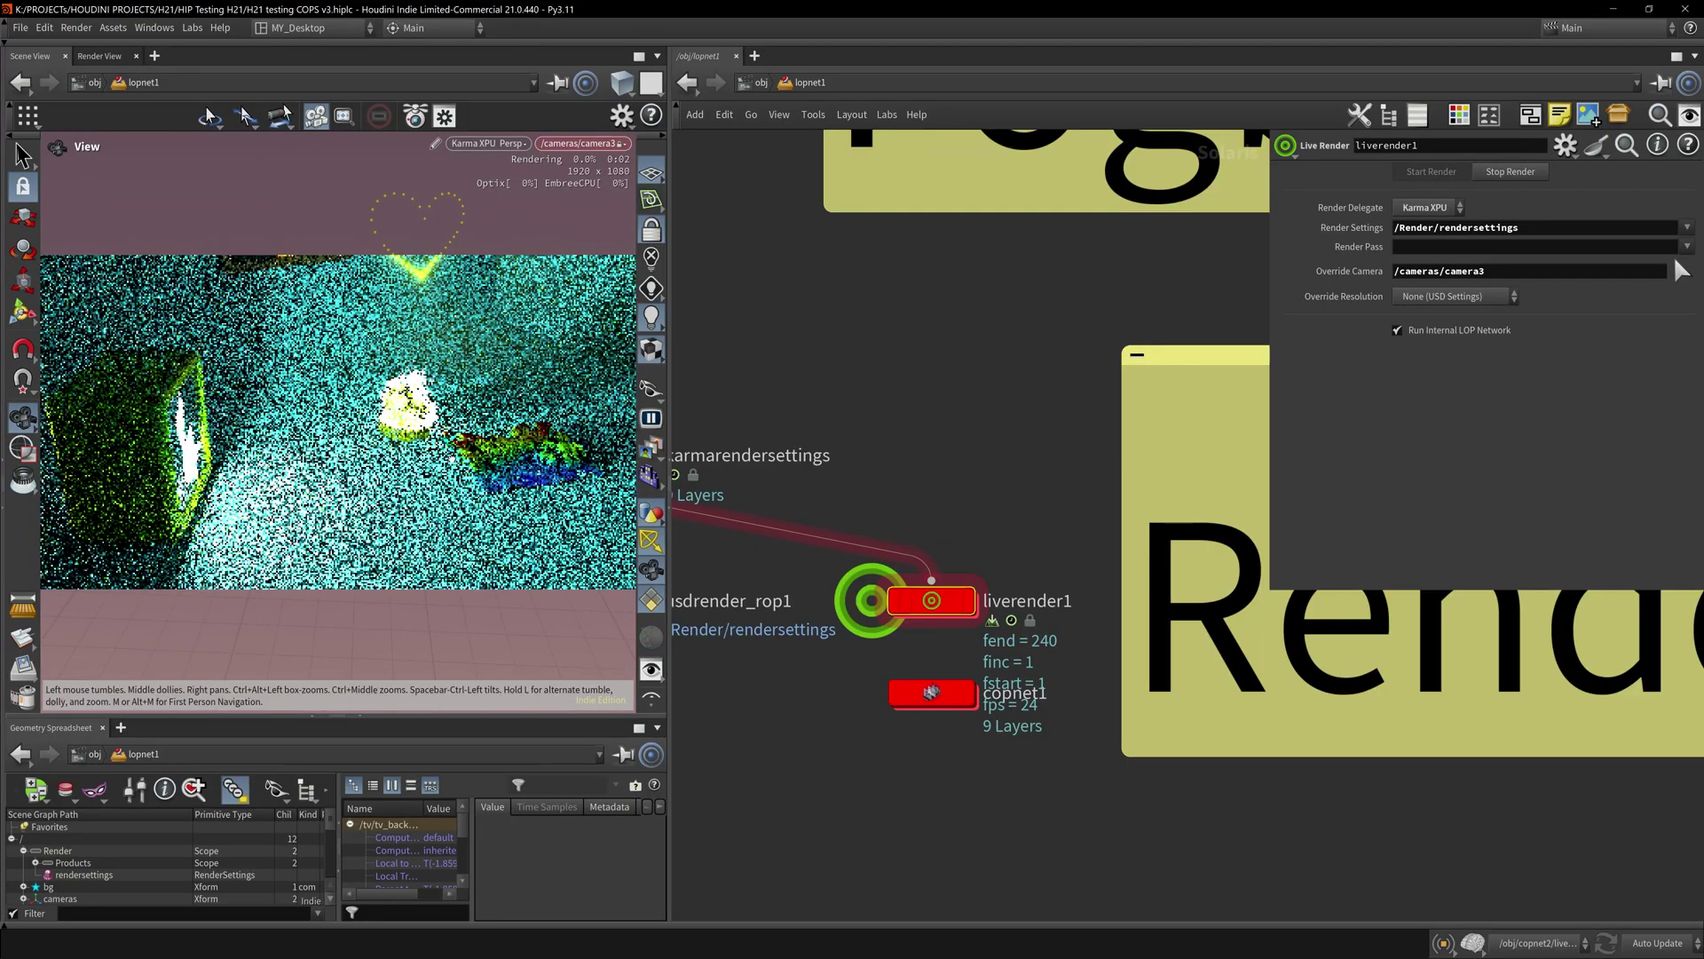
drag(453, 456, 491, 429)
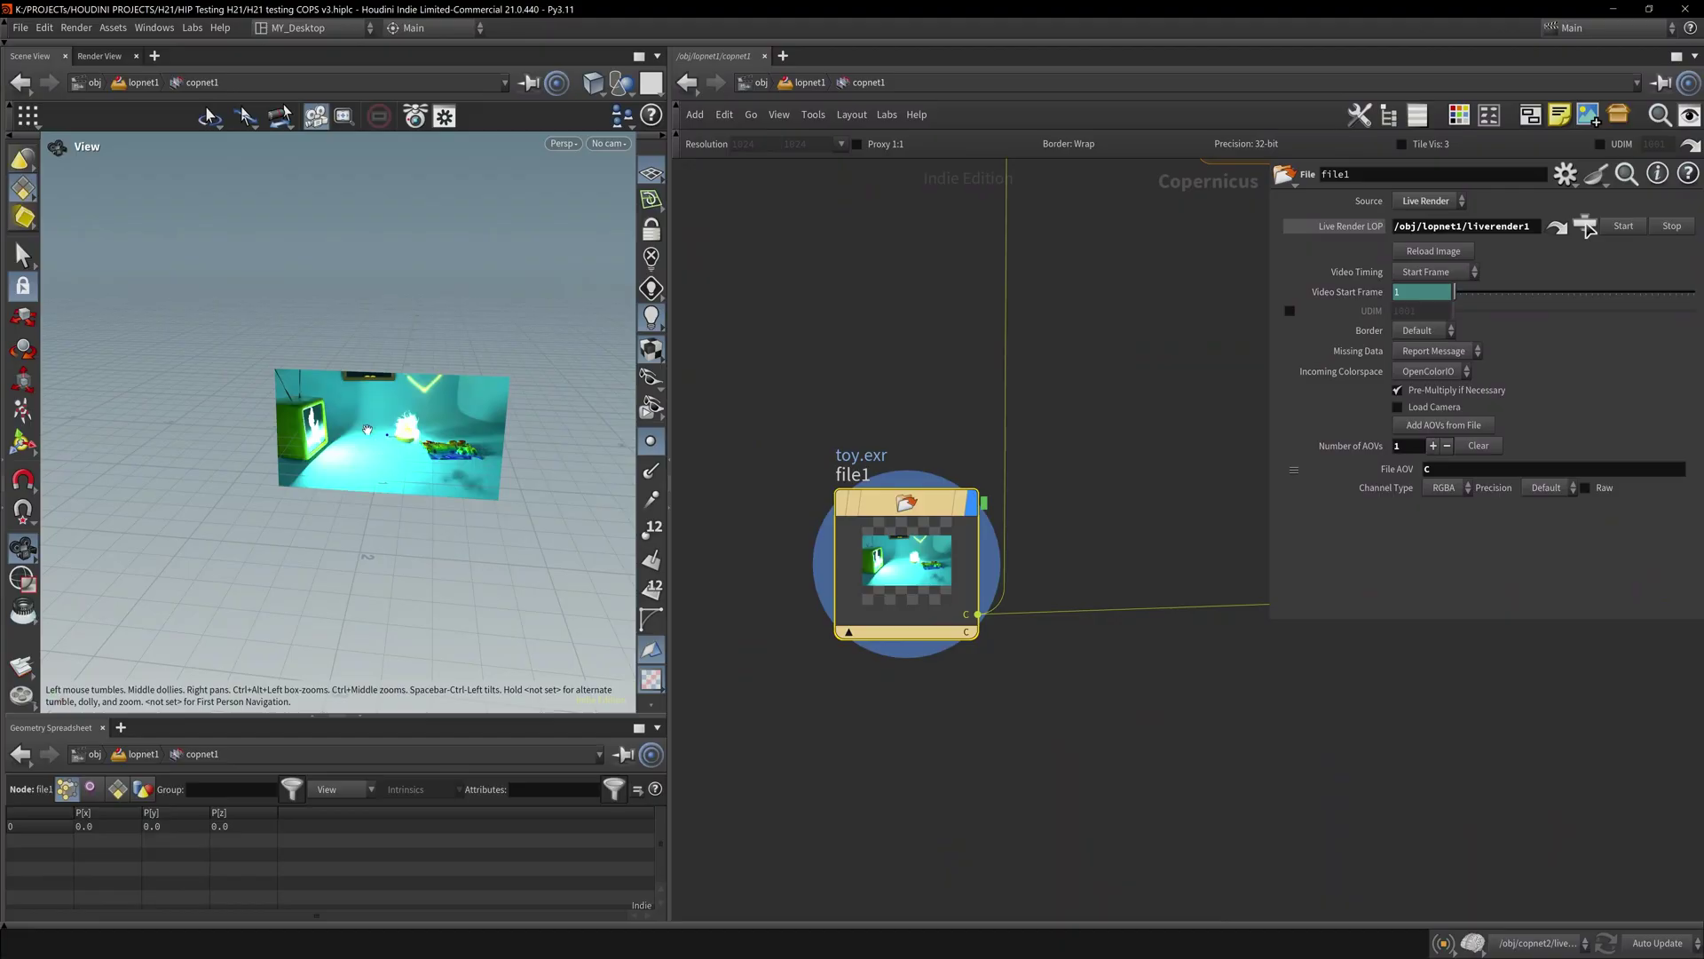
drag(368, 430, 429, 405)
scroll(429, 405, up, 4)
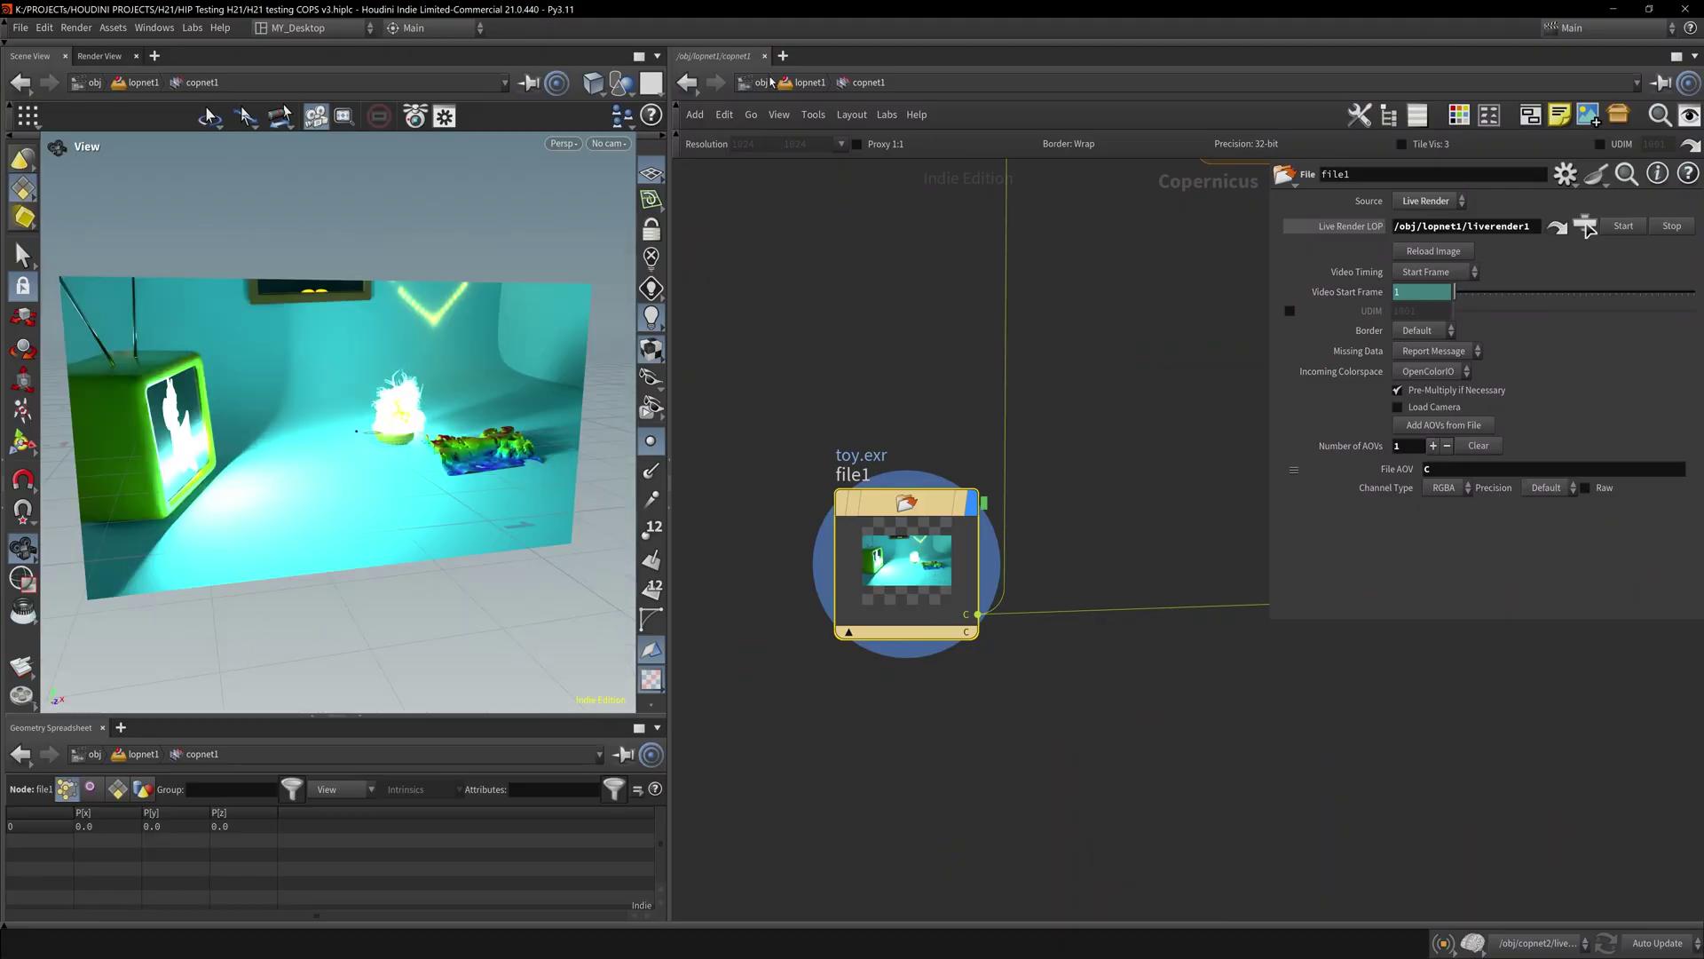
click(809, 82)
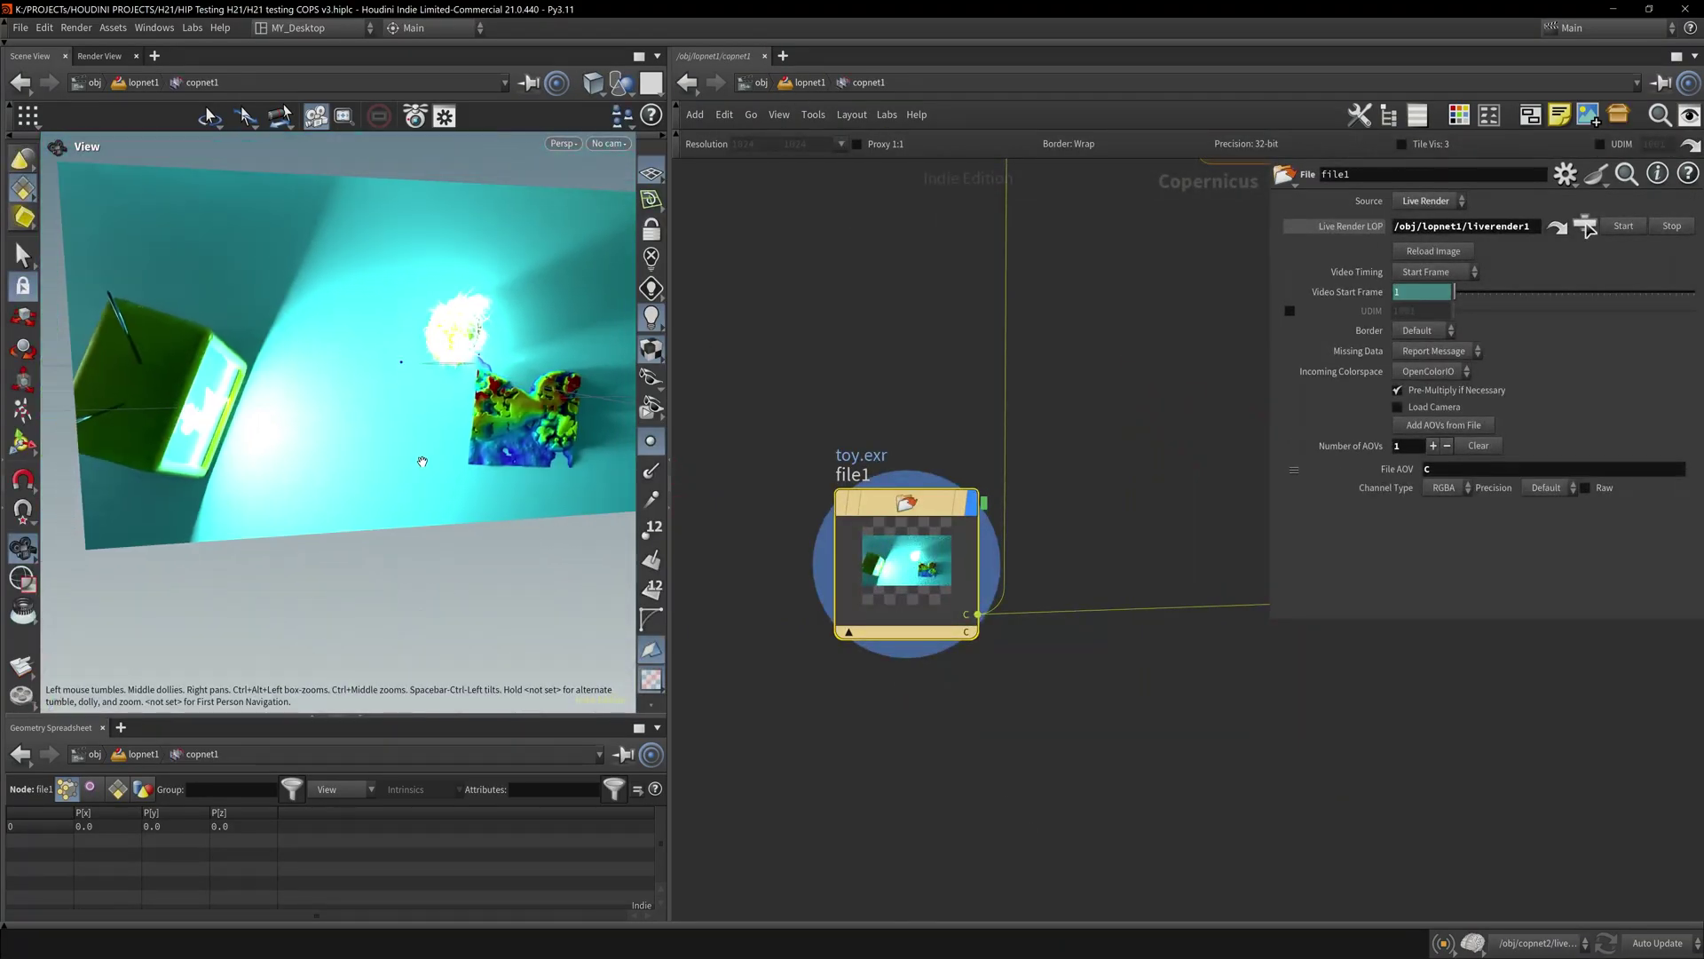
- Add the AOVs from the last render to the slapcompimport1 node in copnet1
scroll(826, 502, down, 3)
middle_drag(1027, 430, 945, 733)
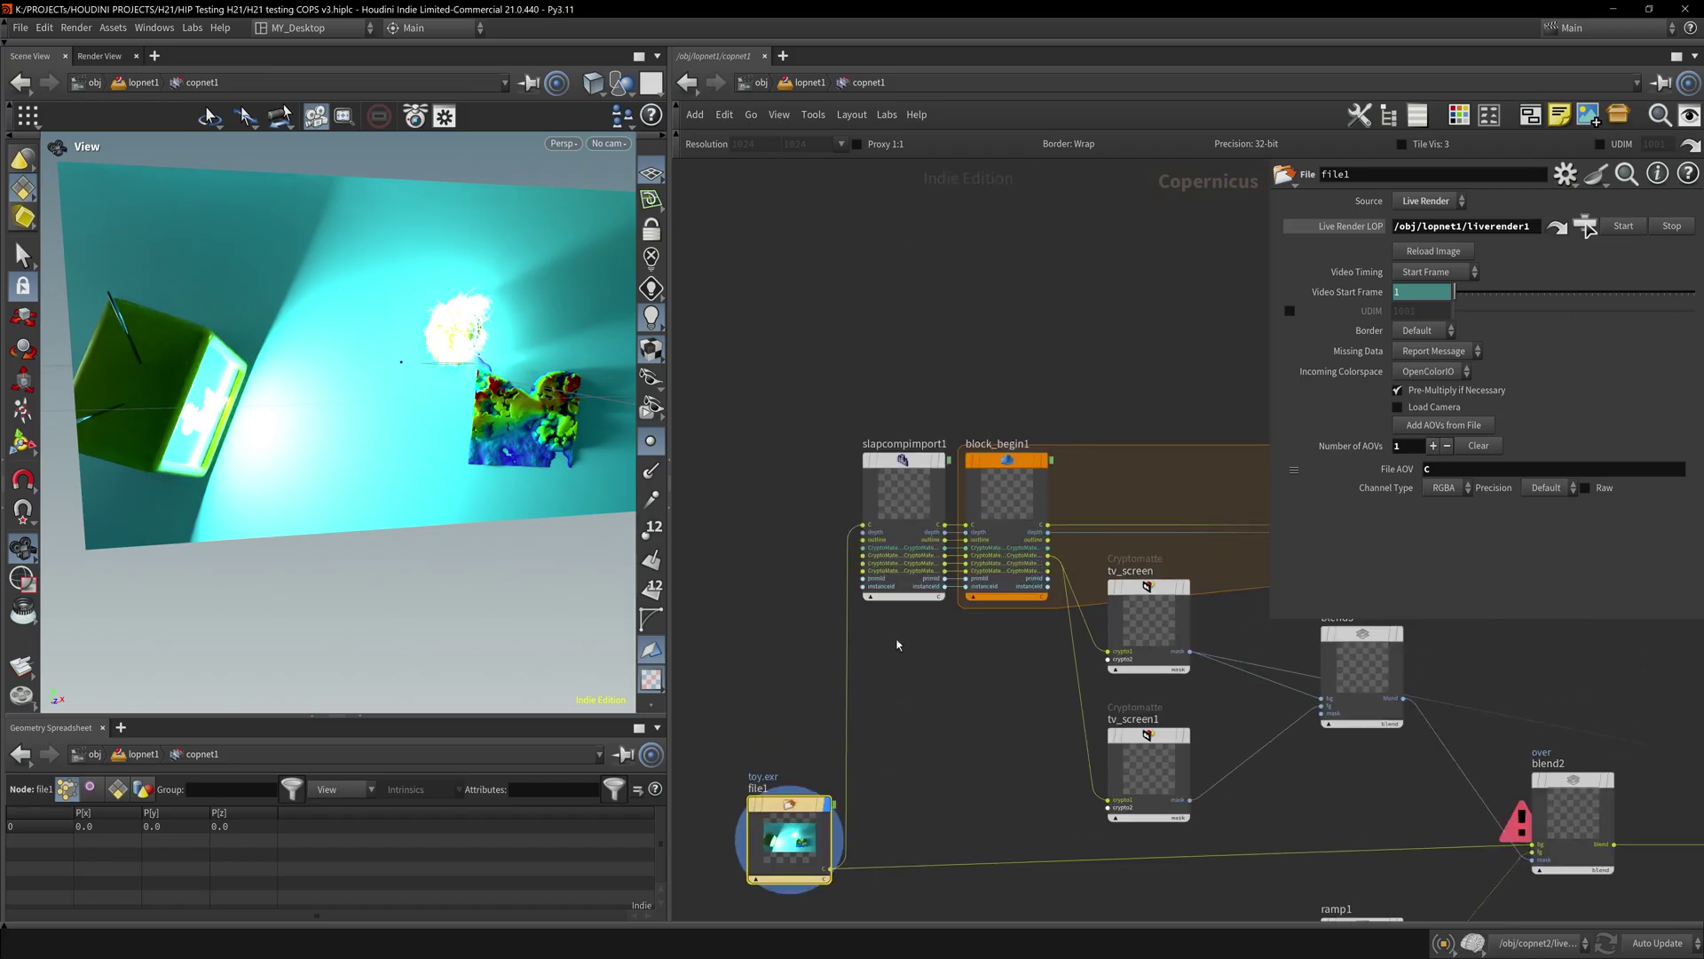
drag(911, 670, 911, 398)
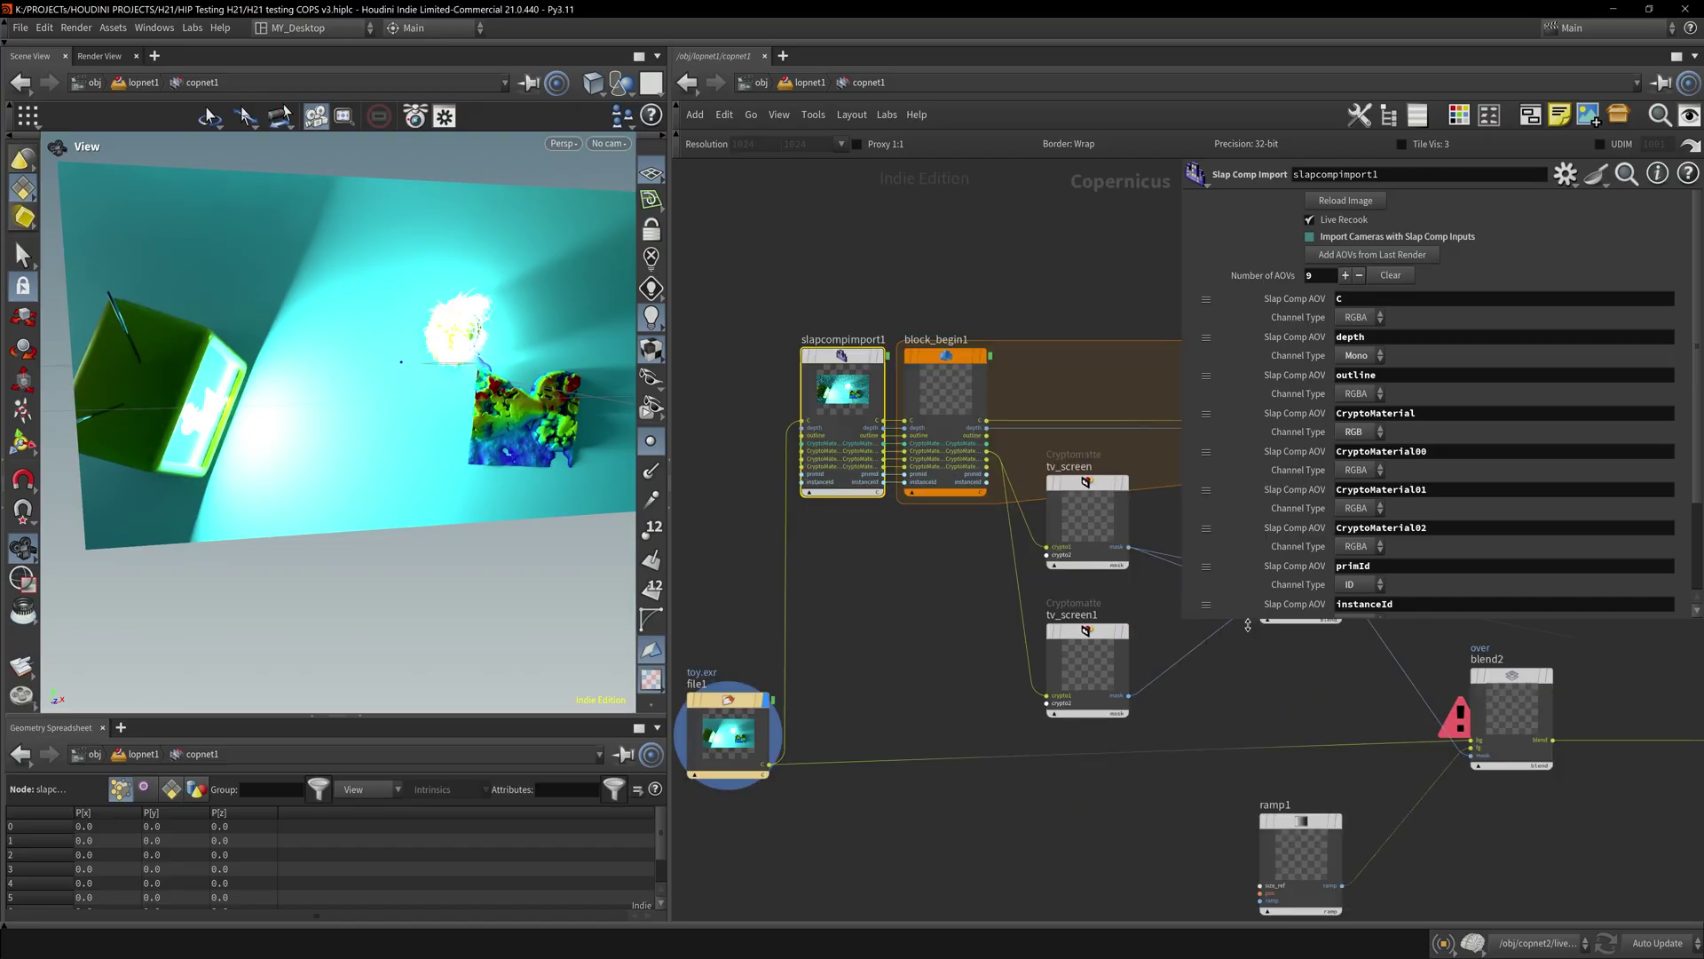
drag(1248, 621, 1230, 783)
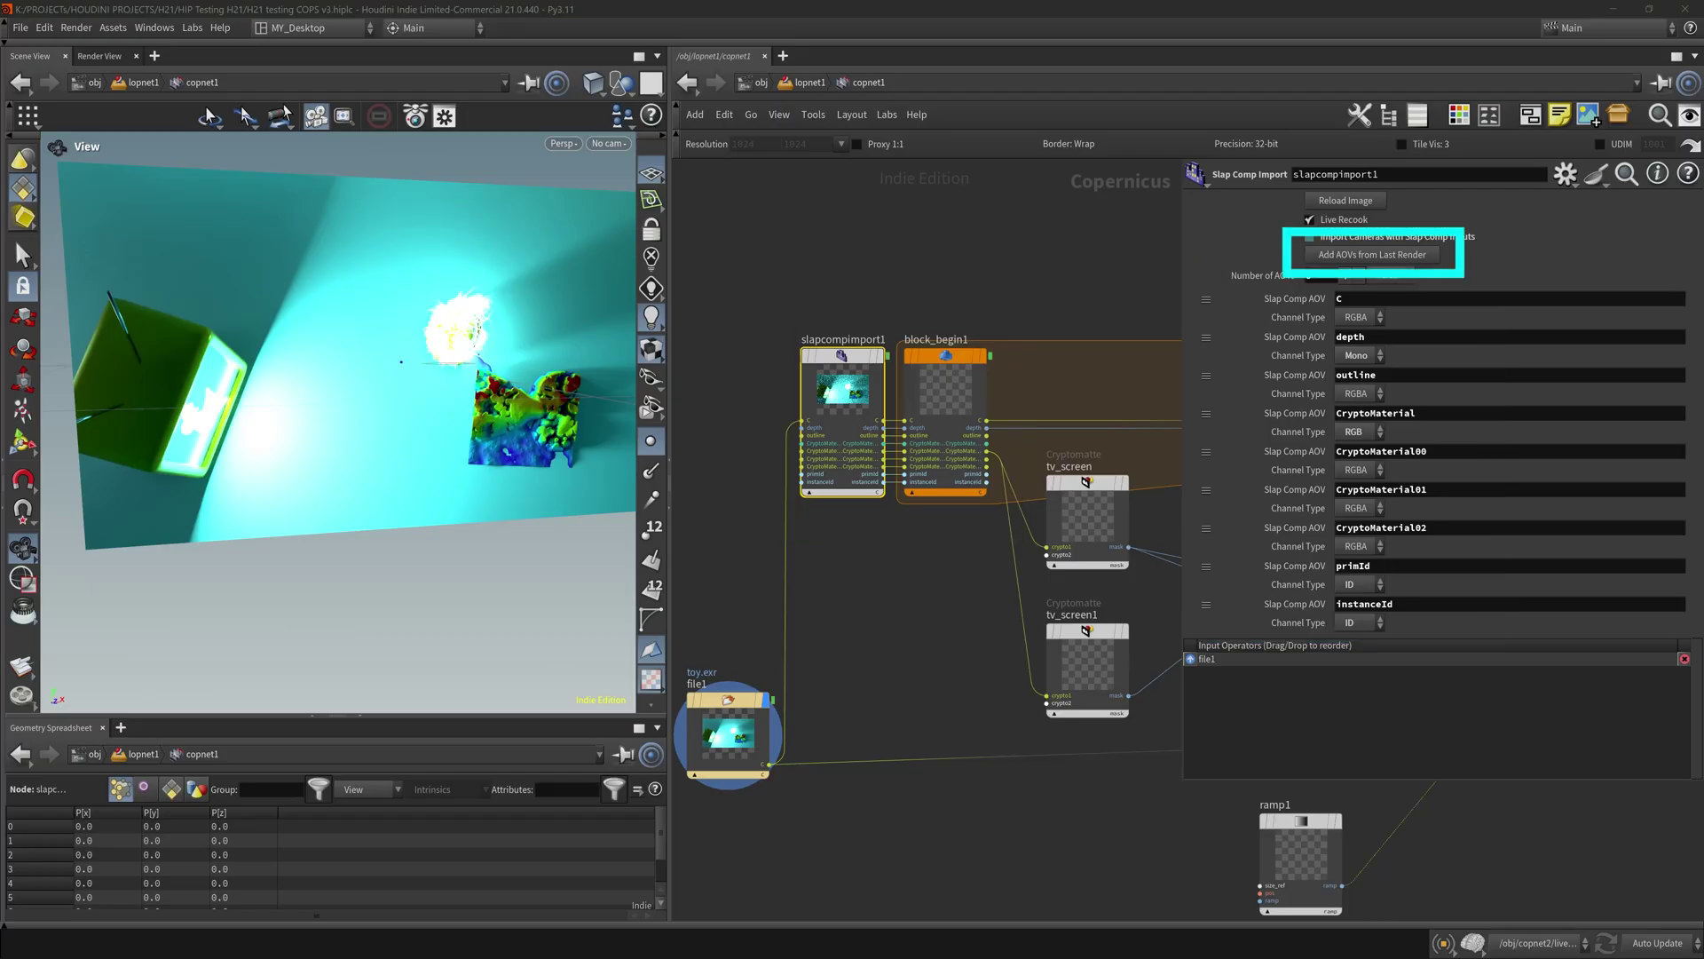
click(1395, 258)
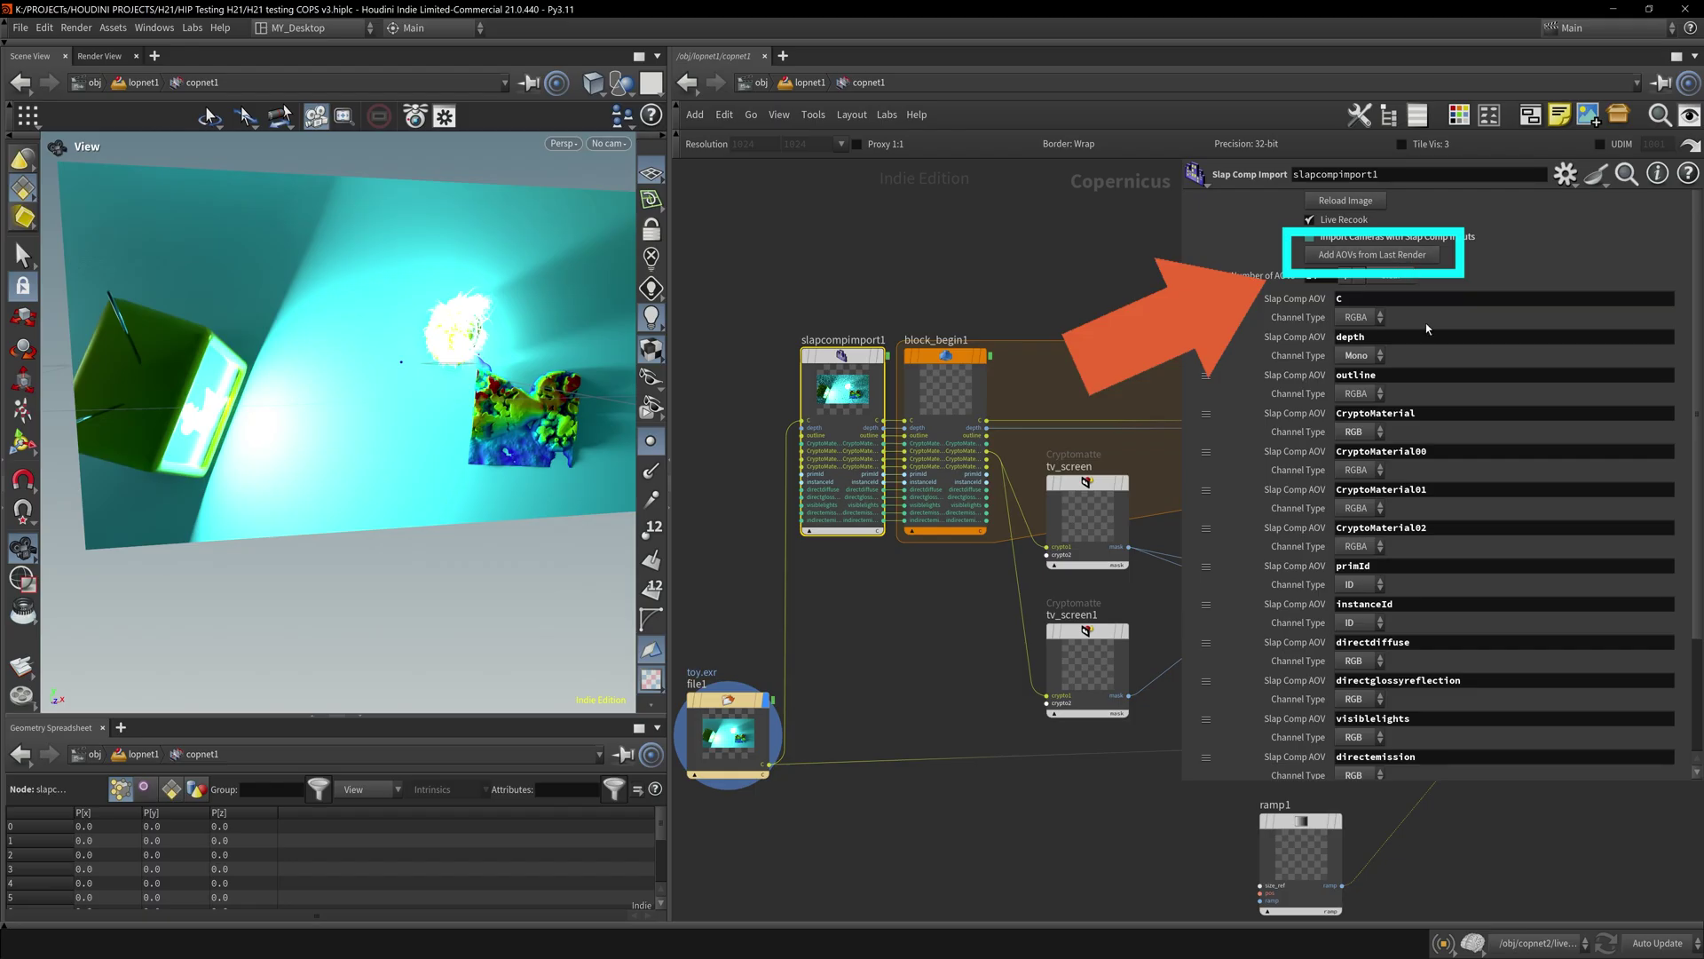